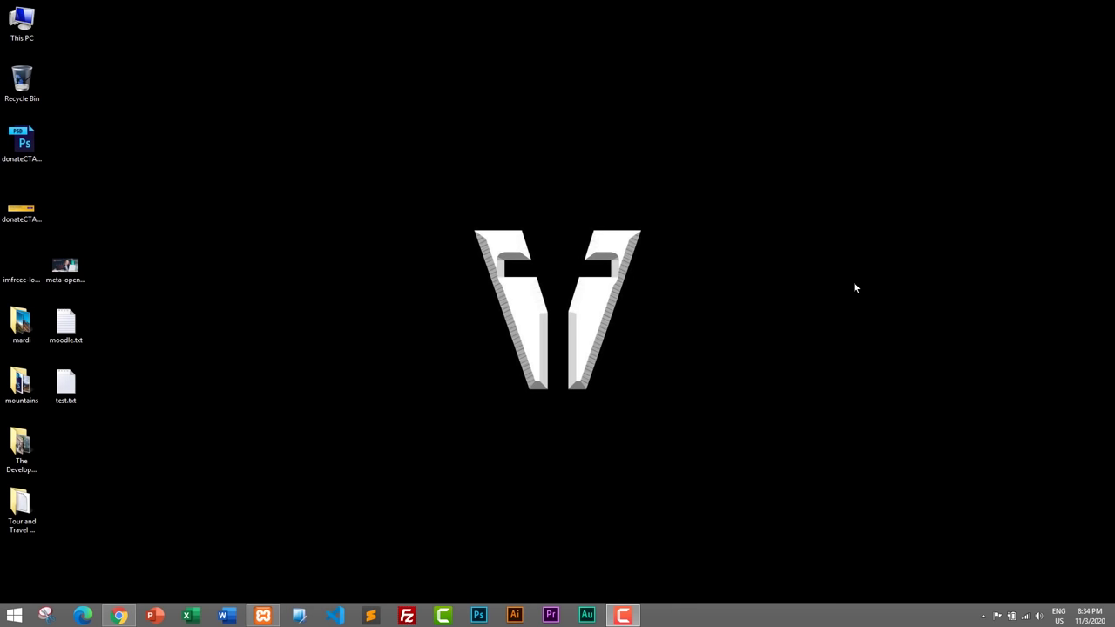
# - Check the Apache and MySQL modules in XAMPP Control Panel, and open localhost/phpmyadmin in Chrome, closing the older duplicate tab
pyautogui.click(263, 616)
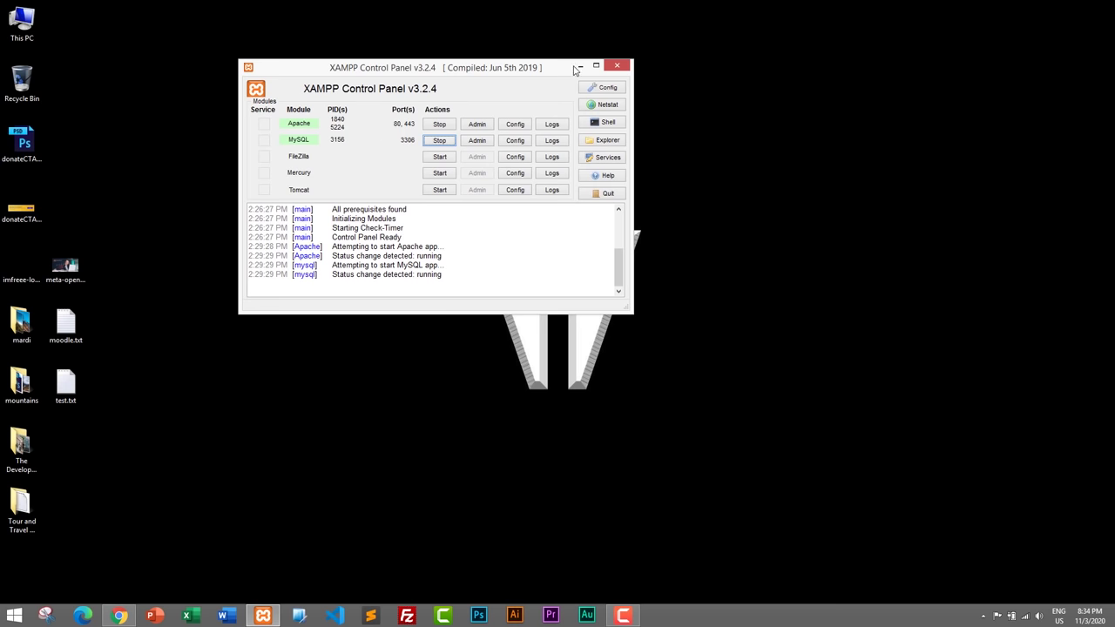
pyautogui.click(578, 68)
pyautogui.click(120, 616)
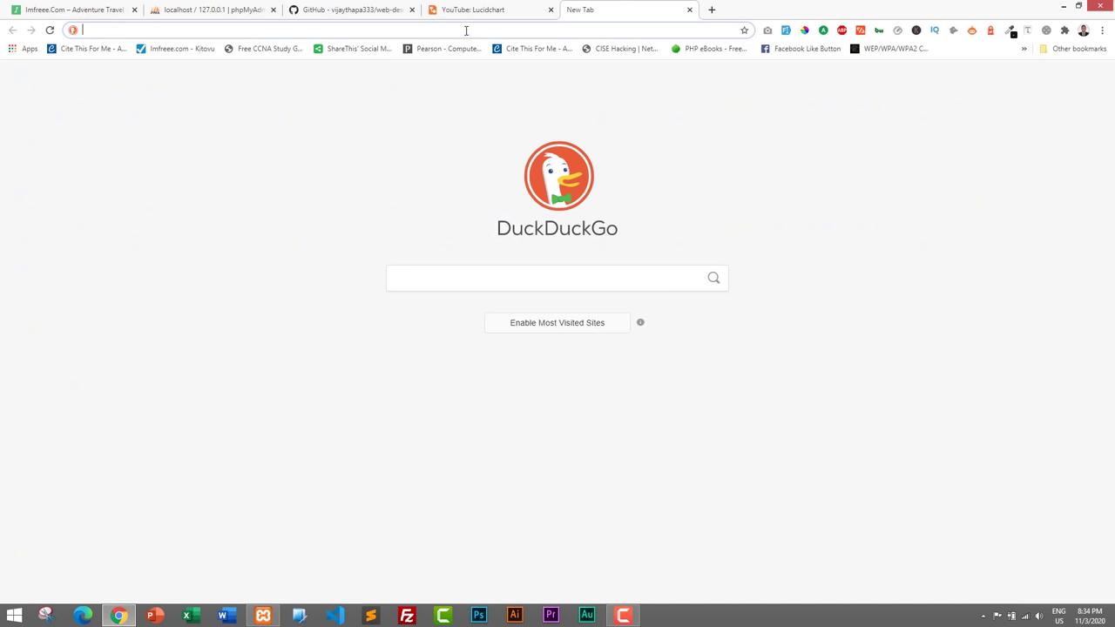
pyautogui.write('loca')
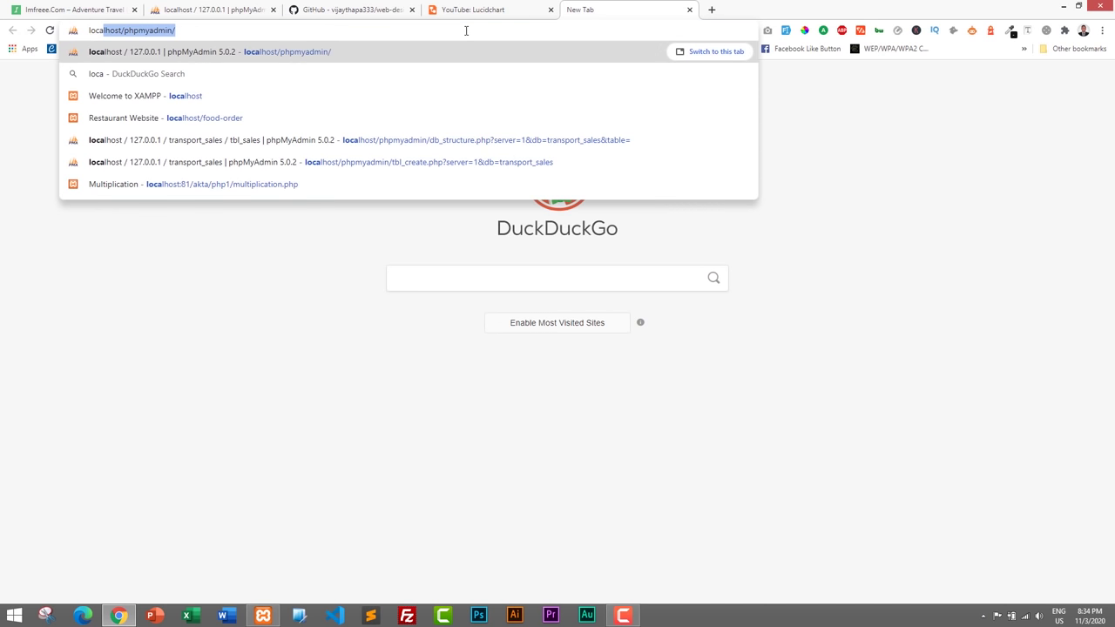
pyautogui.press('Return')
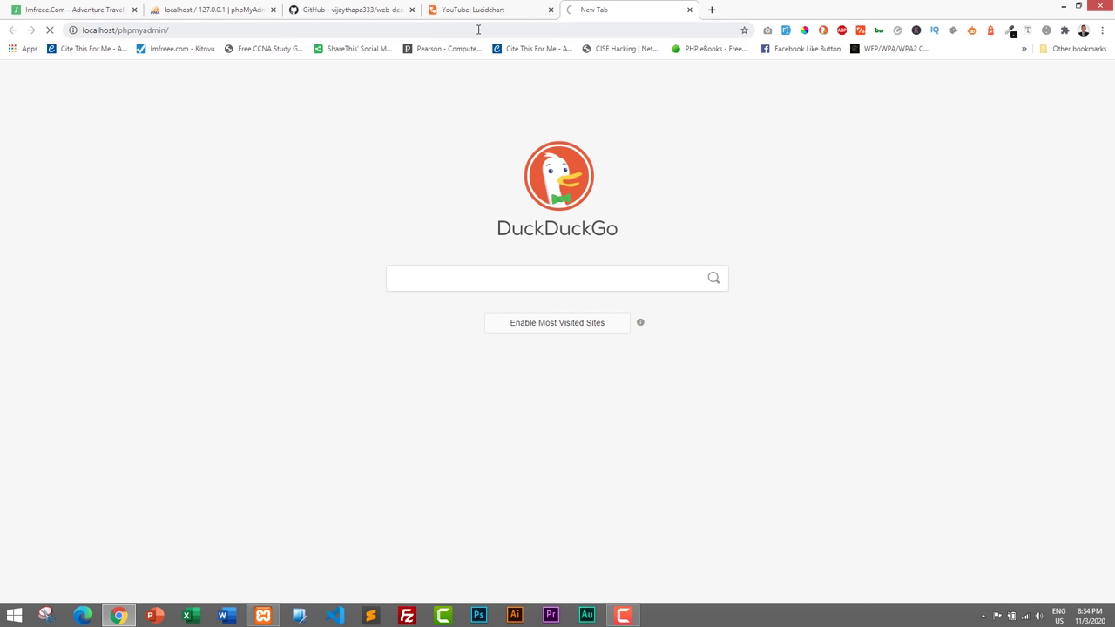
pyautogui.click(273, 10)
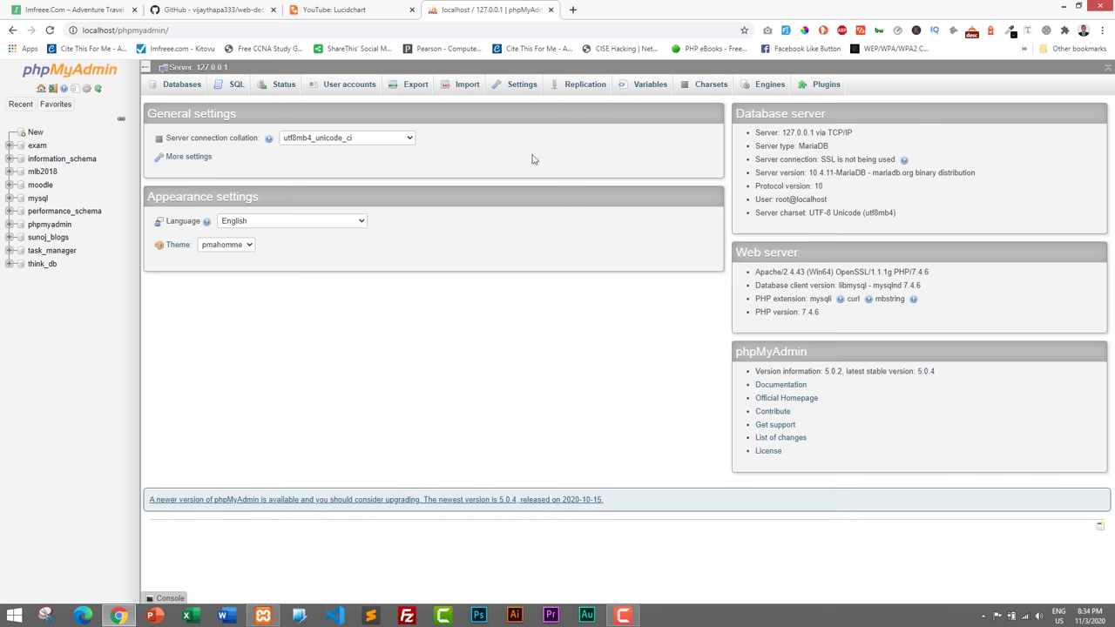
# - Review the Apache and MySQL modules in XAMPP Control Panel again, and return to the phpMyAdmin page in Chrome
pyautogui.click(1063, 7)
pyautogui.click(263, 617)
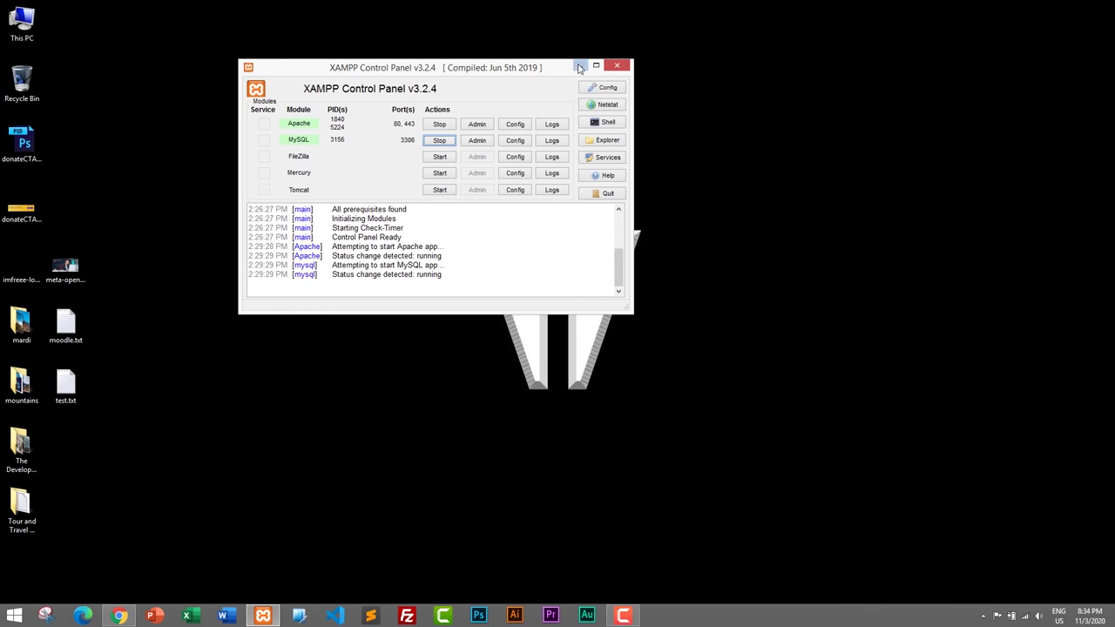
pyautogui.click(581, 68)
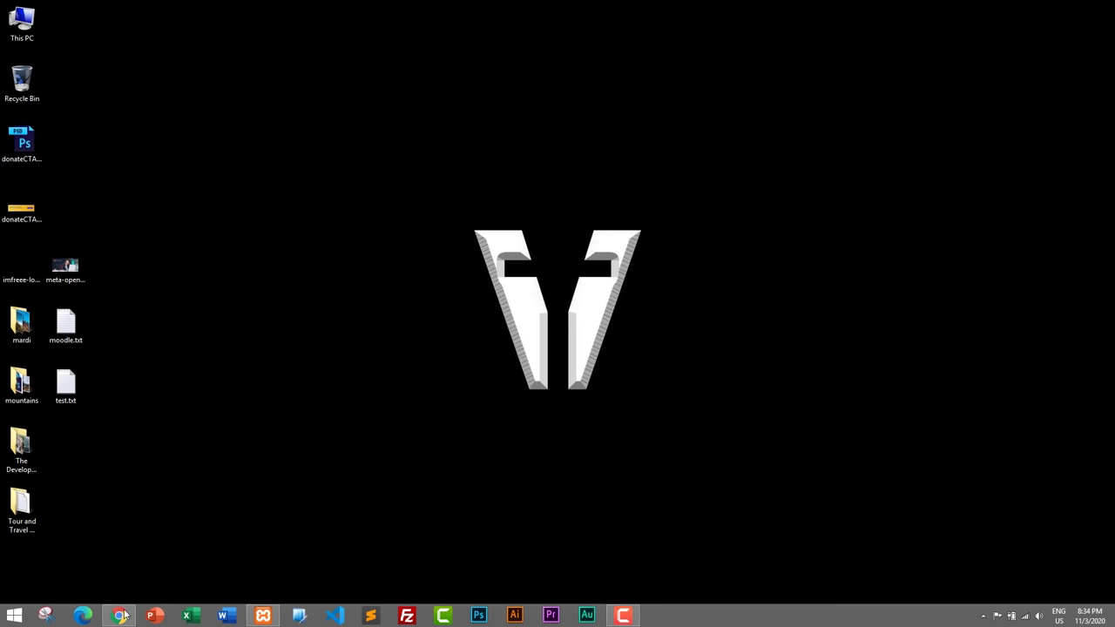
pyautogui.click(122, 616)
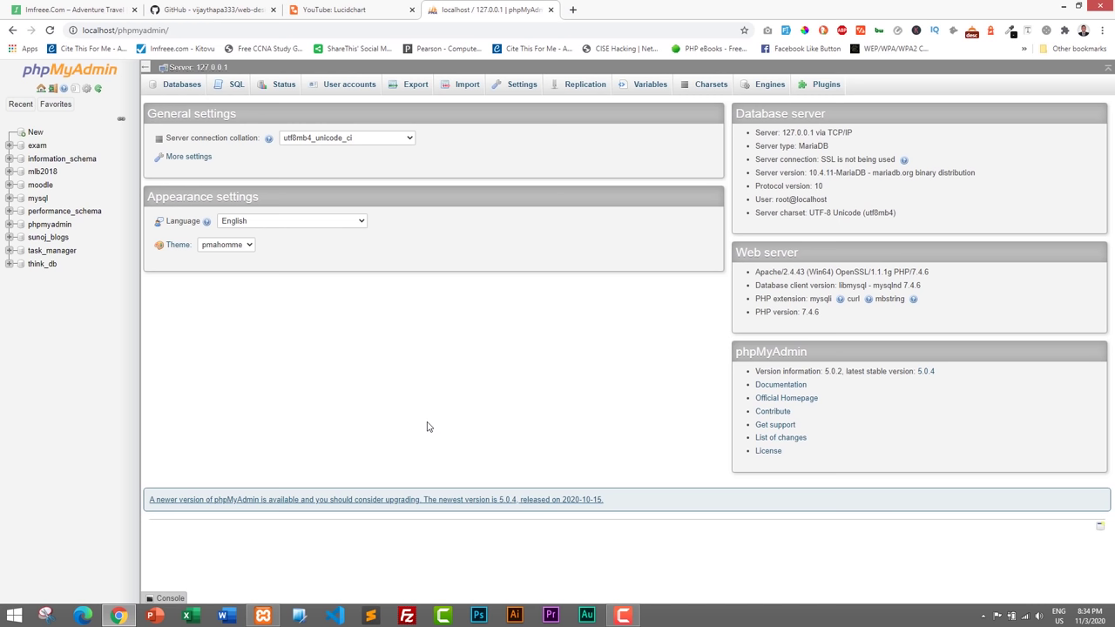
# - Look over the web-design-course-restaurant repository on GitHub and download it as a ZIP
pyautogui.click(226, 15)
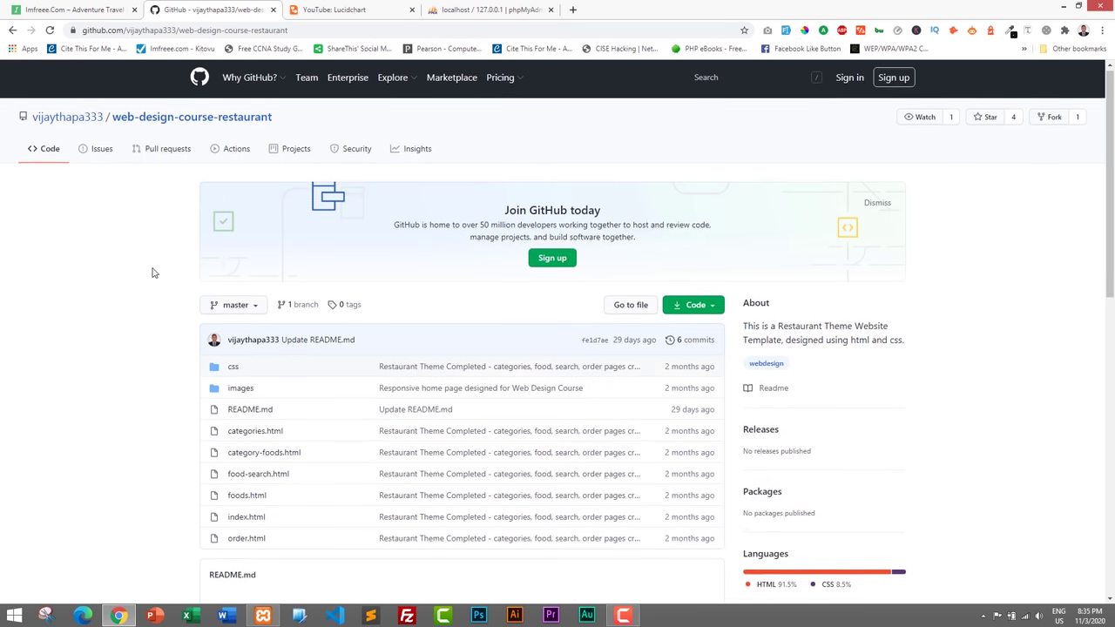
pyautogui.scroll(-1, 234, 272)
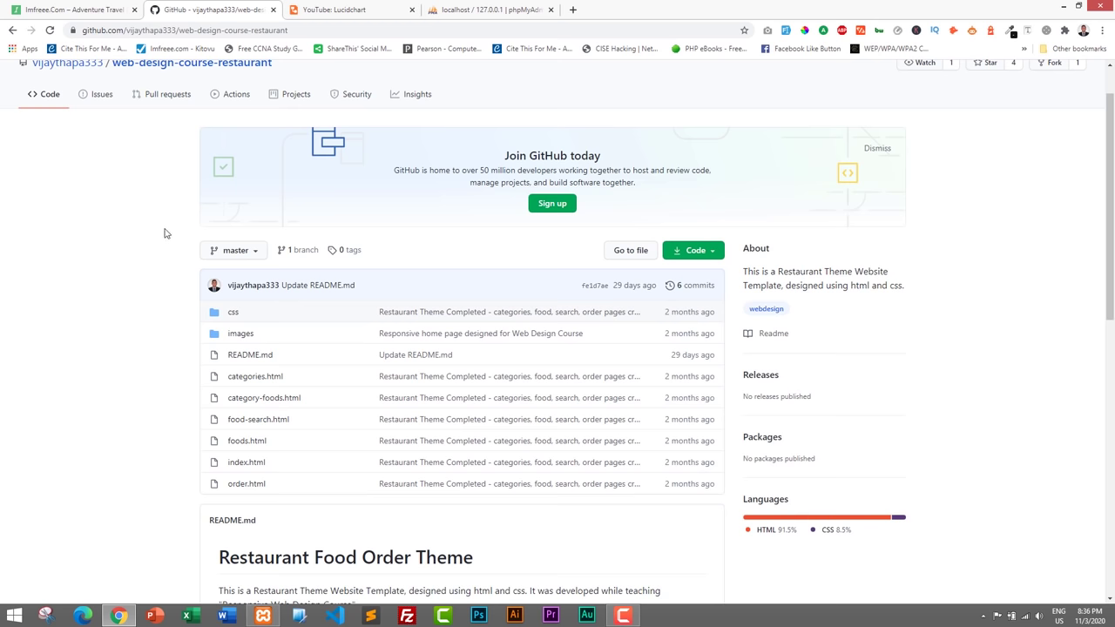
pyautogui.scroll(-1, 164, 233)
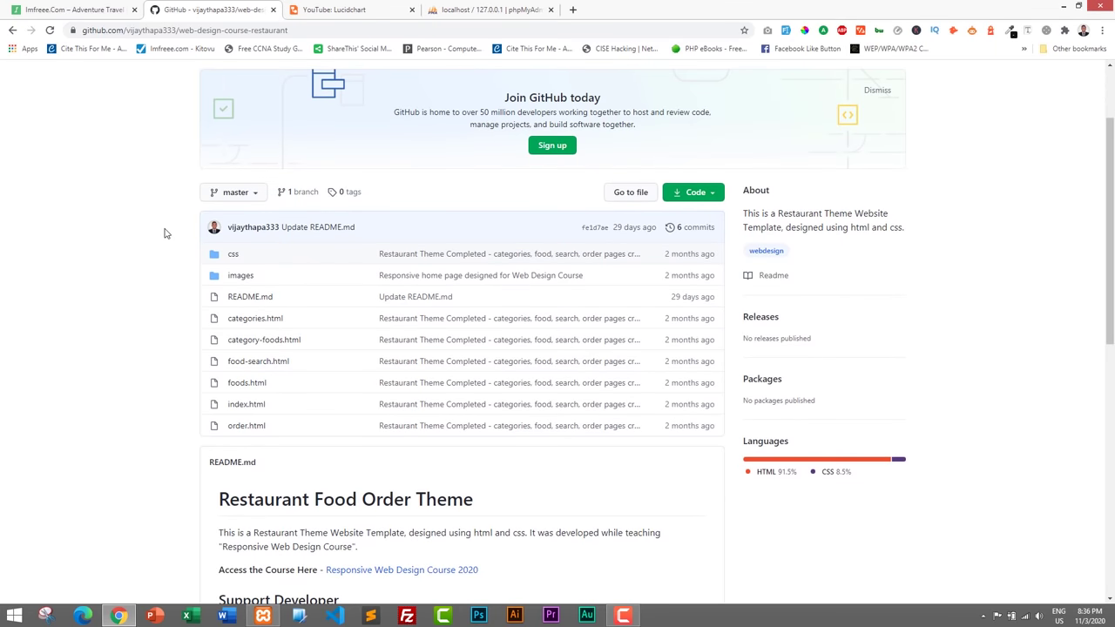
pyautogui.scroll(-1, 165, 233)
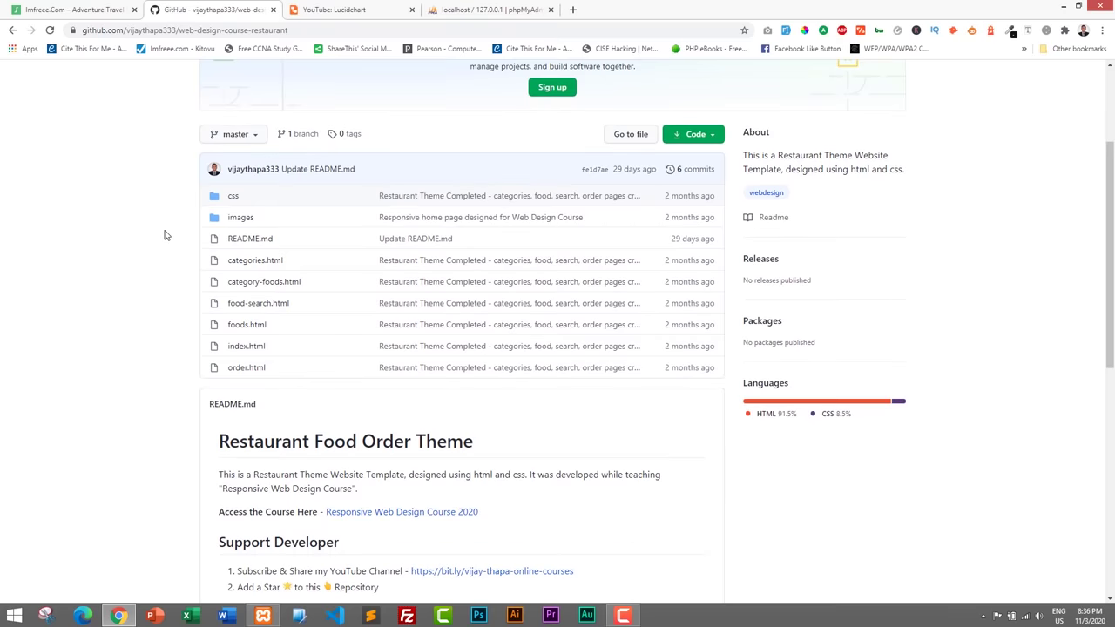
pyautogui.scroll(3, 353, 209)
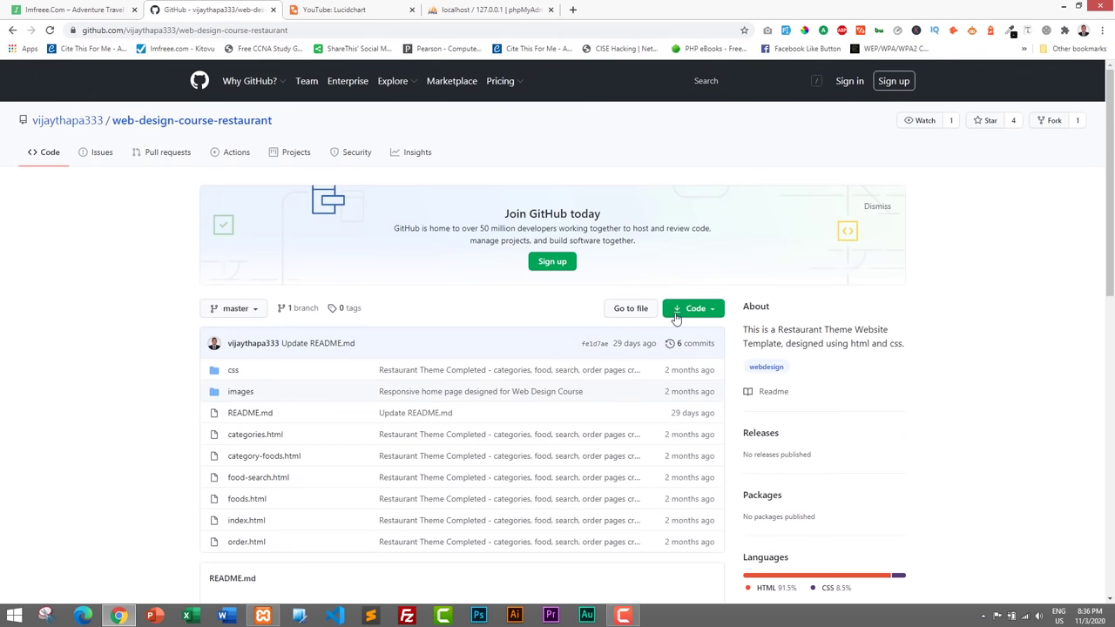
pyautogui.scroll(-1, 710, 308)
pyautogui.click(694, 253)
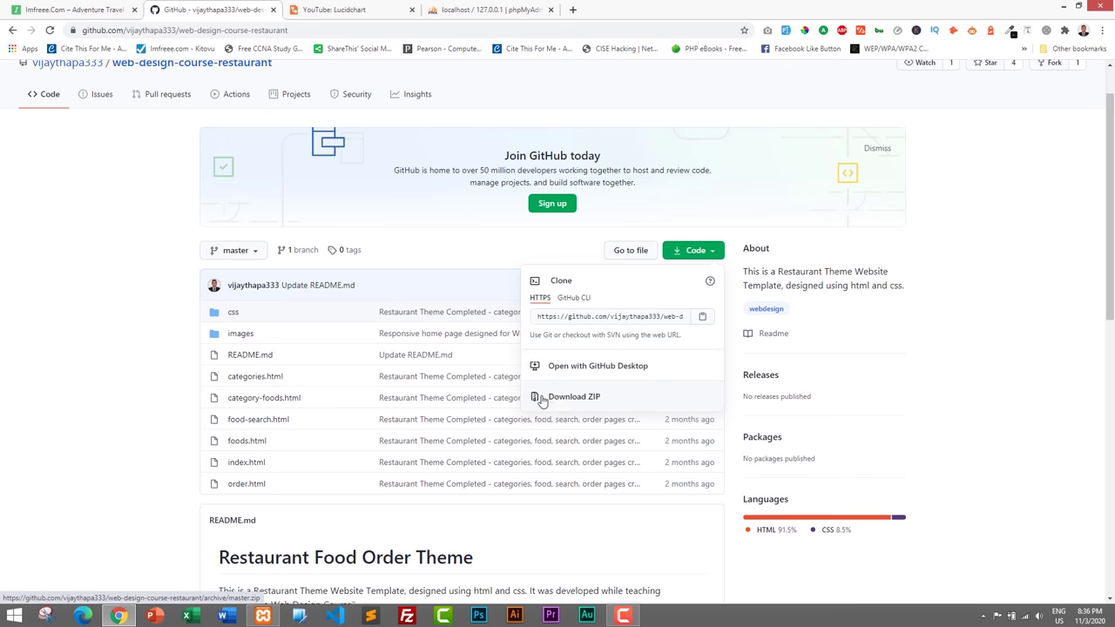
pyautogui.click(575, 399)
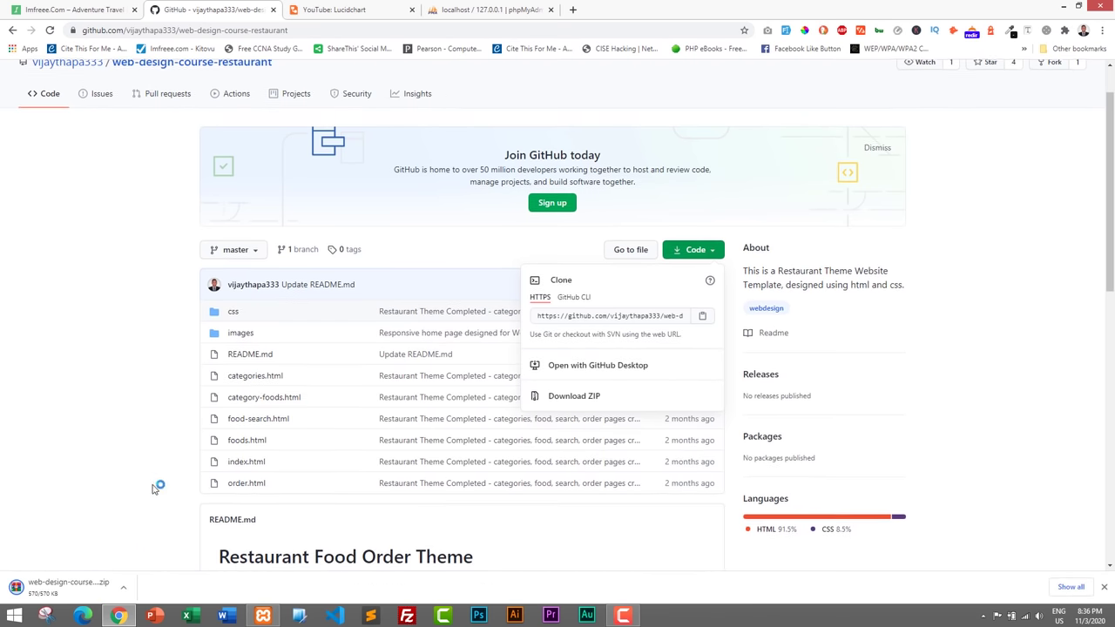
# - Copy the downloaded web-design-course-restaurant-master.zip from the Downloads folder to the desktop
pyautogui.scroll(-2, 153, 488)
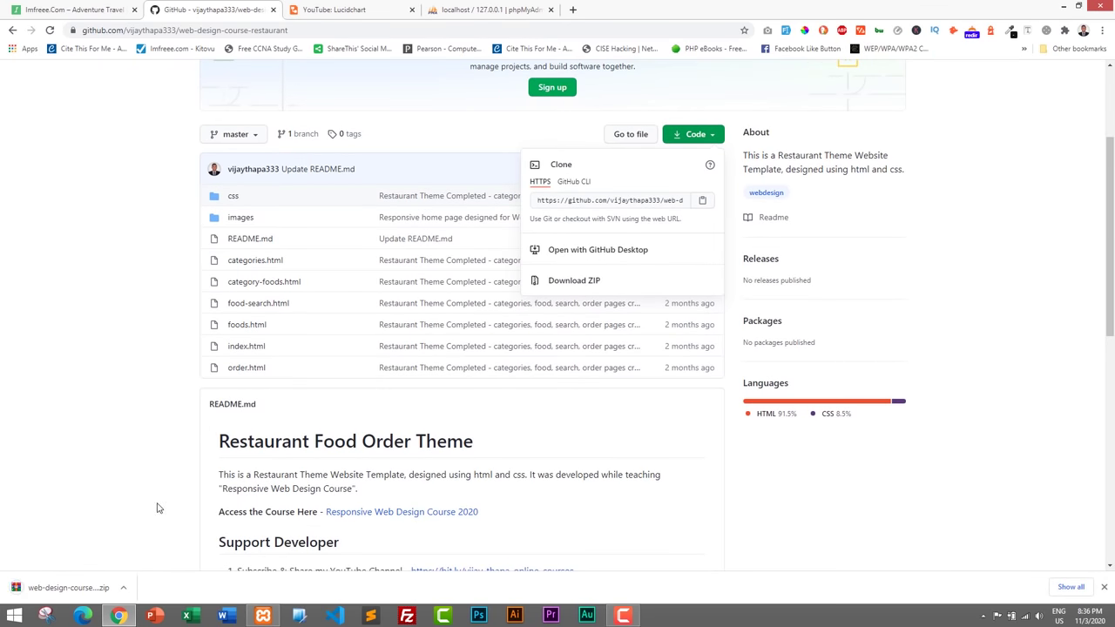
pyautogui.click(123, 588)
pyautogui.click(150, 554)
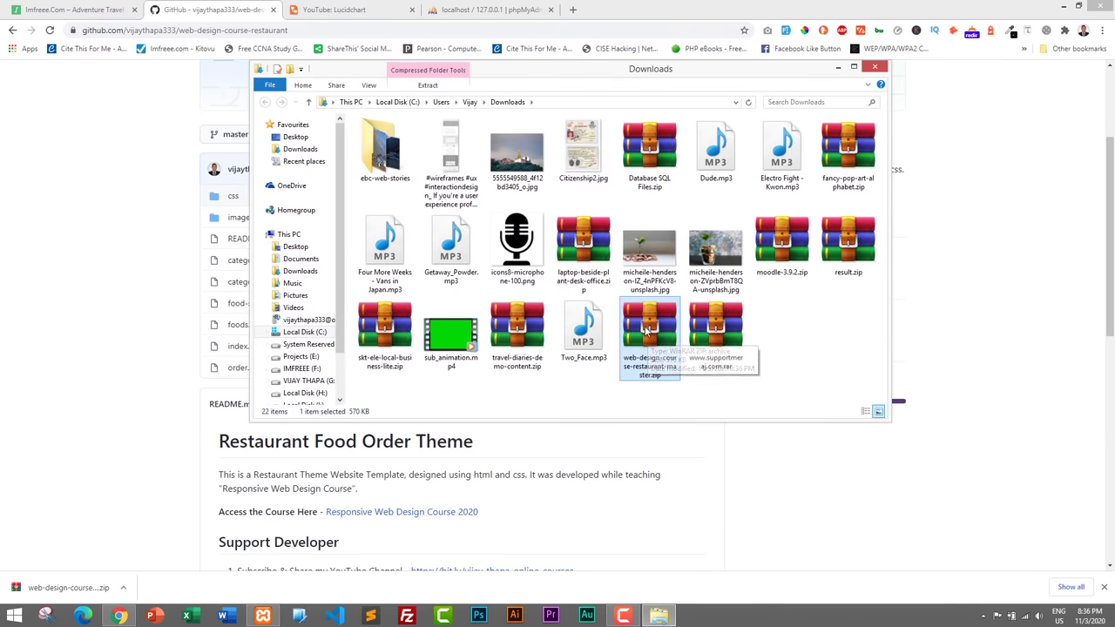
pyautogui.click(838, 67)
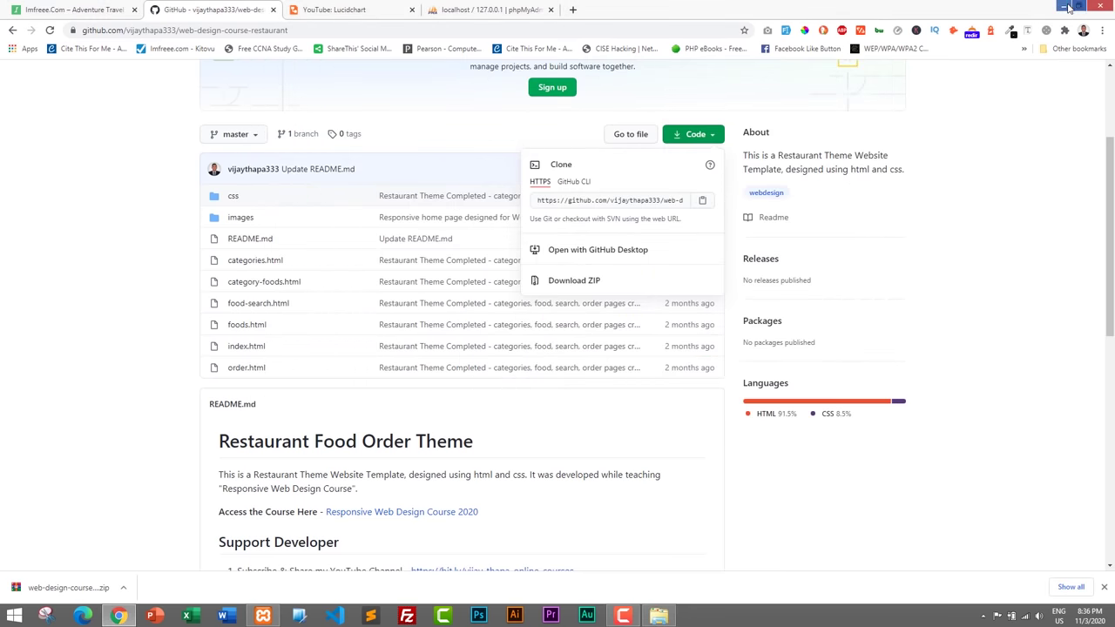
pyautogui.click(1069, 6)
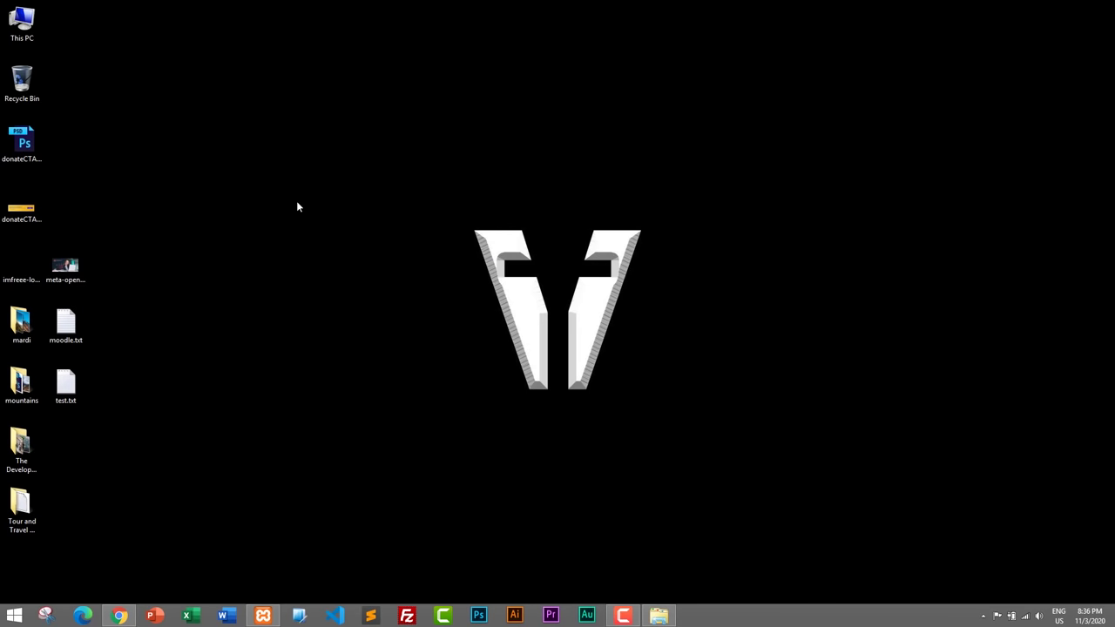
pyautogui.hotkey('ctrl', 'v')
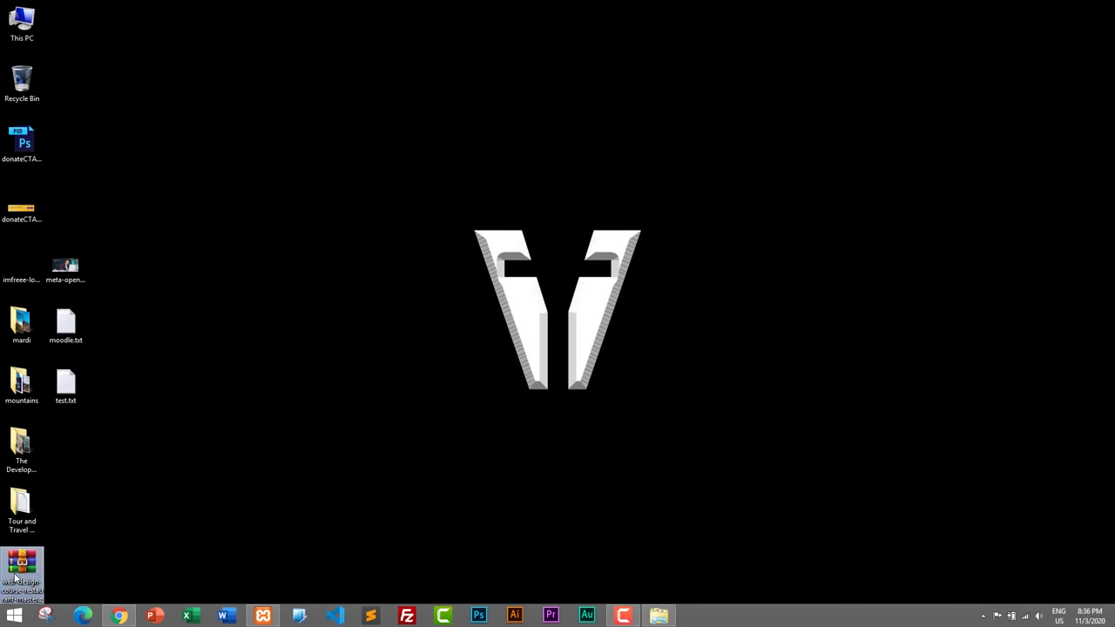
# - Extract web-design-course-restaurant-master.zip directly onto the desktop, and arrange the archive and its extracted folder in the second icon column
pyautogui.moveTo(39, 571); pyautogui.dragTo(87, 147)
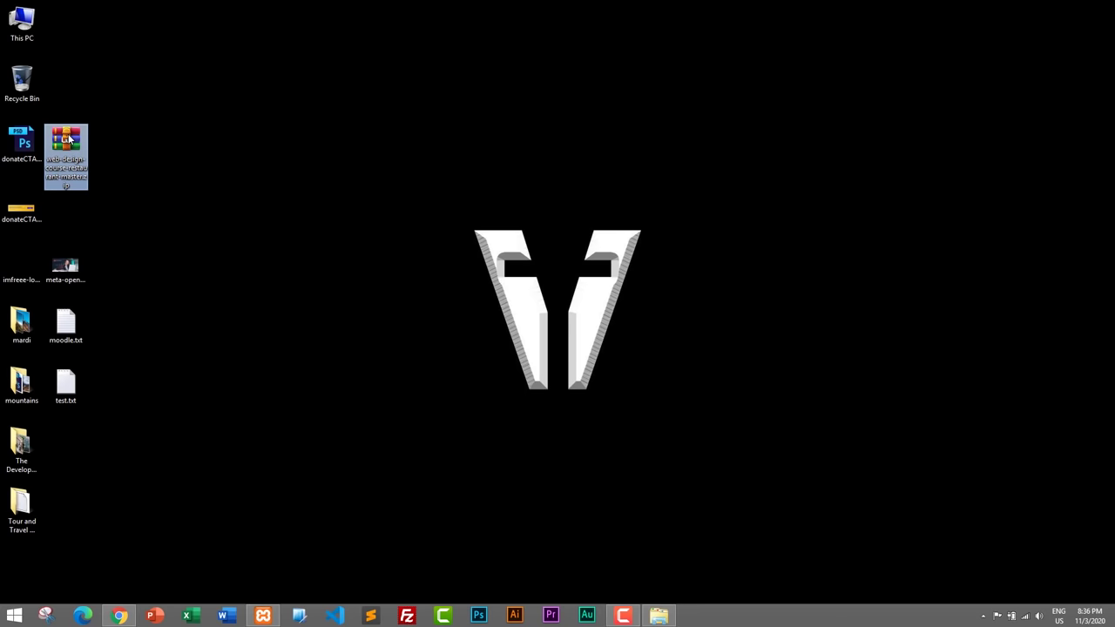
pyautogui.rightClick(84, 140)
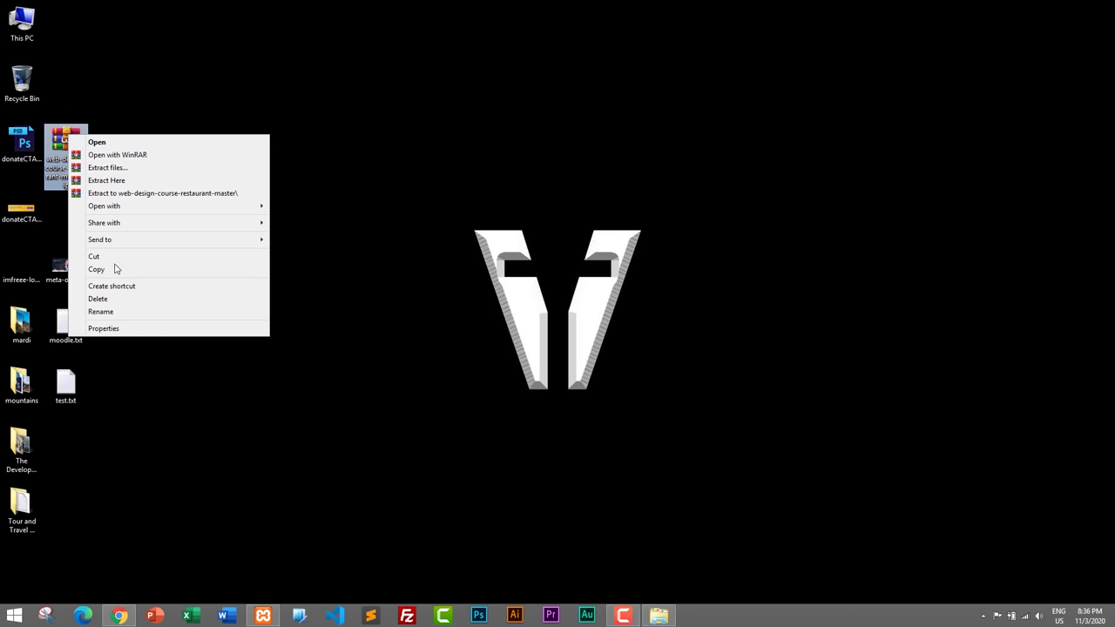
pyautogui.click(108, 181)
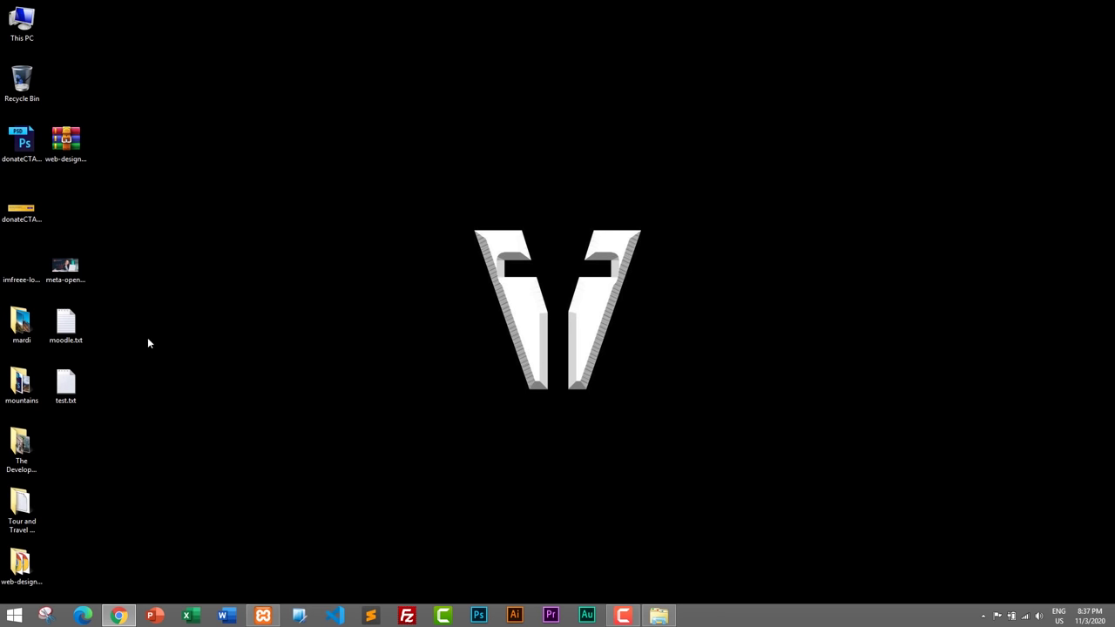
pyautogui.moveTo(26, 565); pyautogui.dragTo(84, 204)
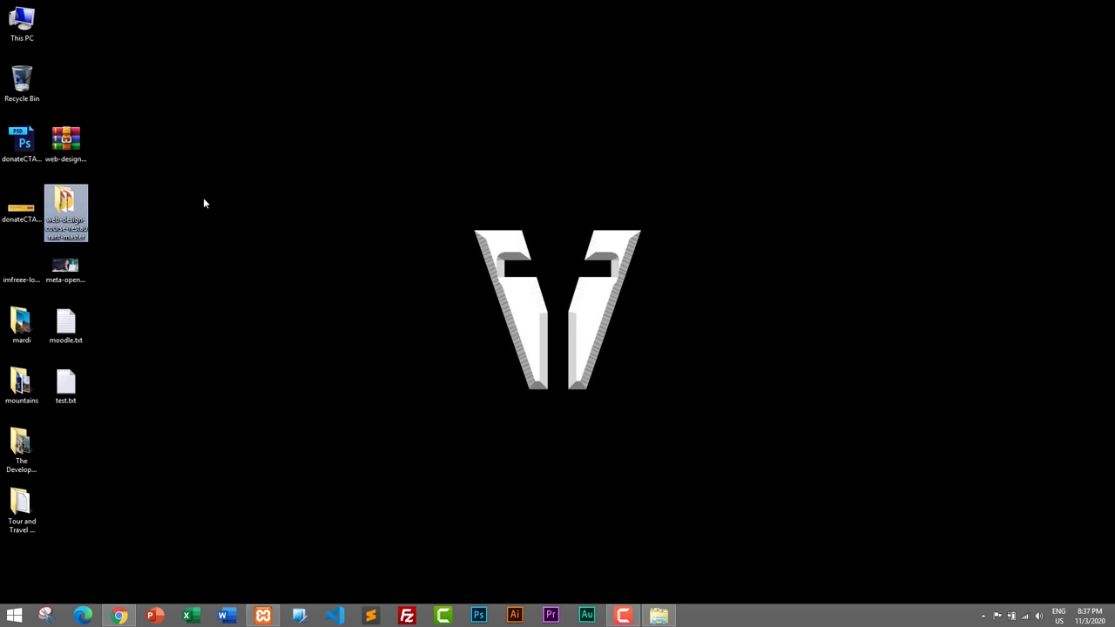
# - Open index.html from the extracted web-design-course-restaurant-master folder in the browser and look through the home page
pyautogui.doubleClick(68, 202)
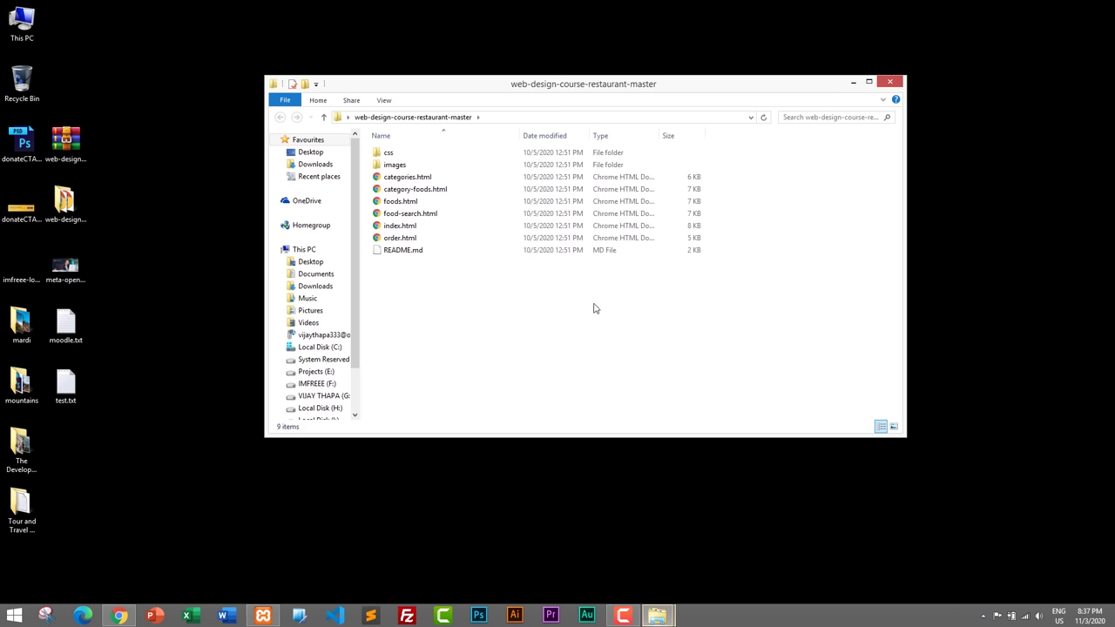
pyautogui.click(399, 227)
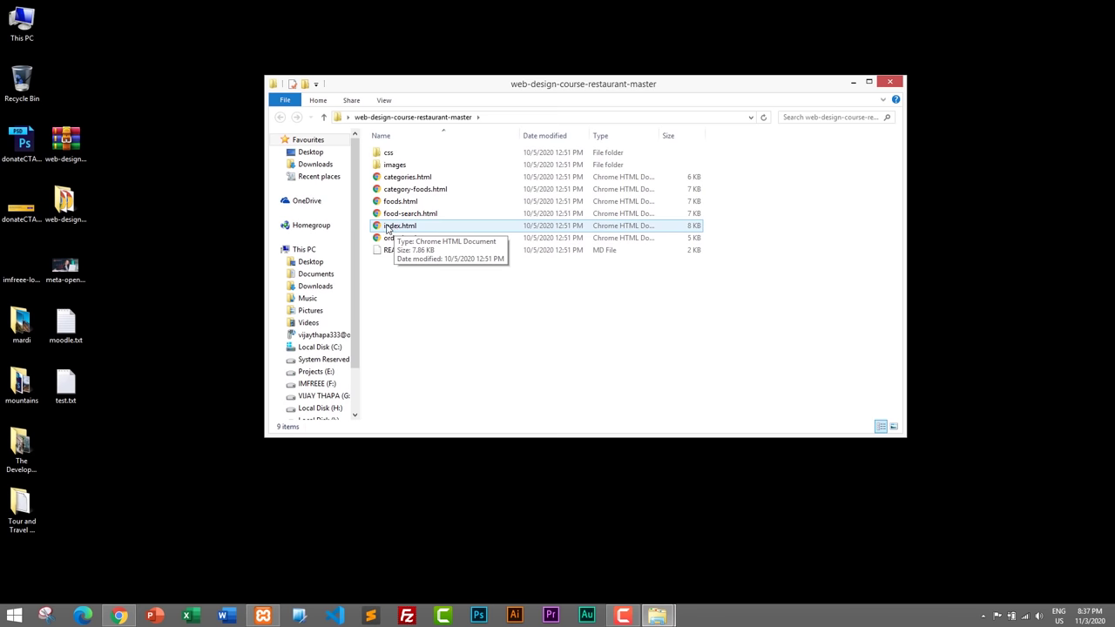
pyautogui.doubleClick(397, 227)
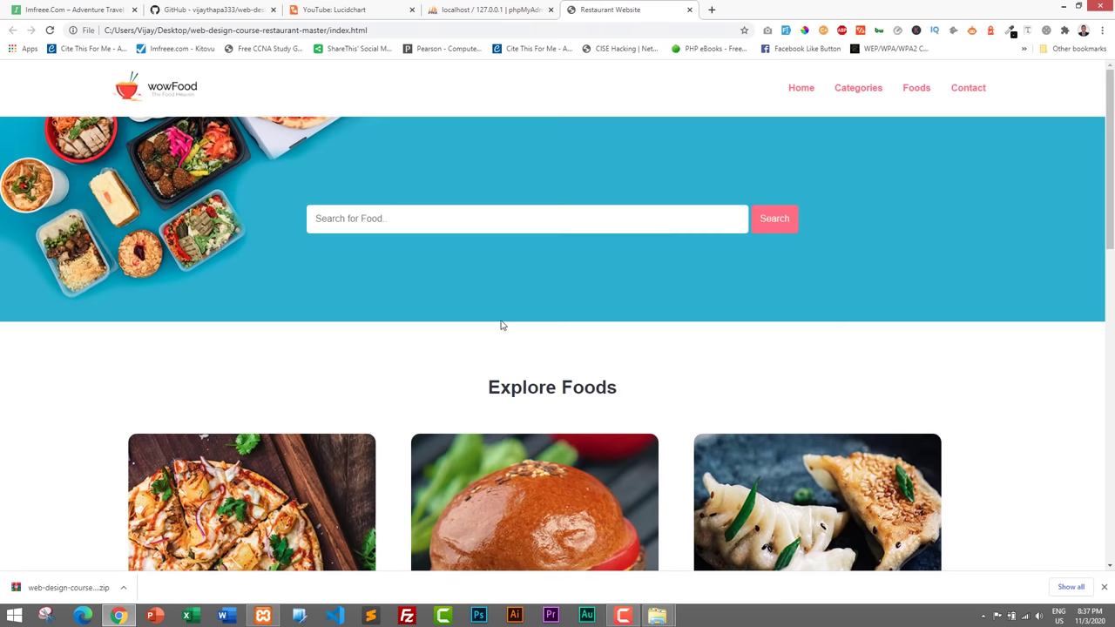
pyautogui.scroll(-15, 879, 228)
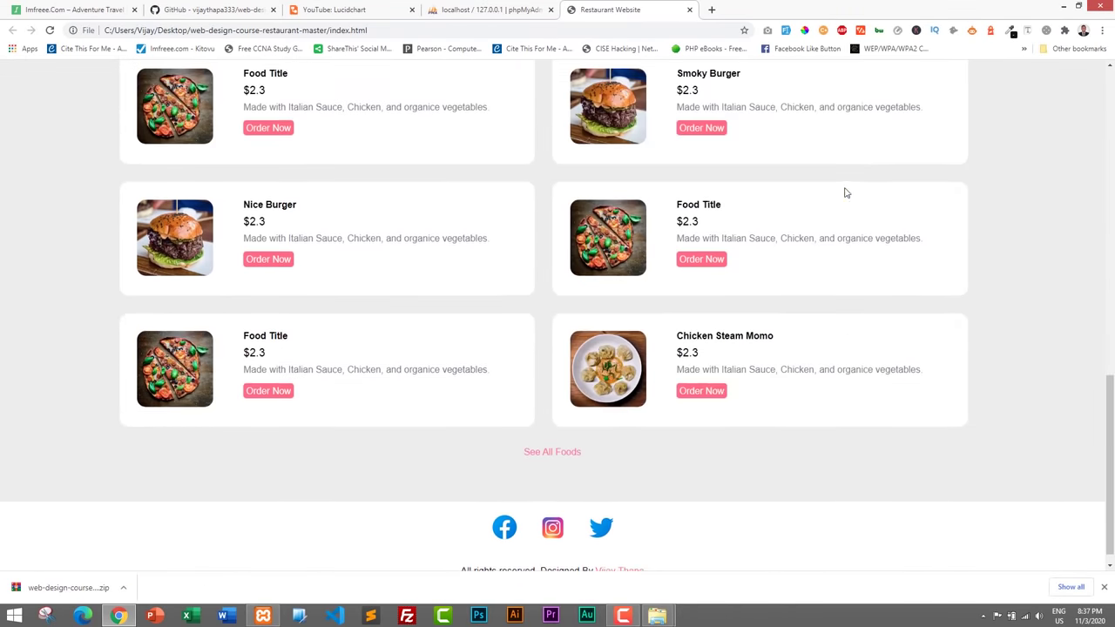
pyautogui.scroll(15, 745, 217)
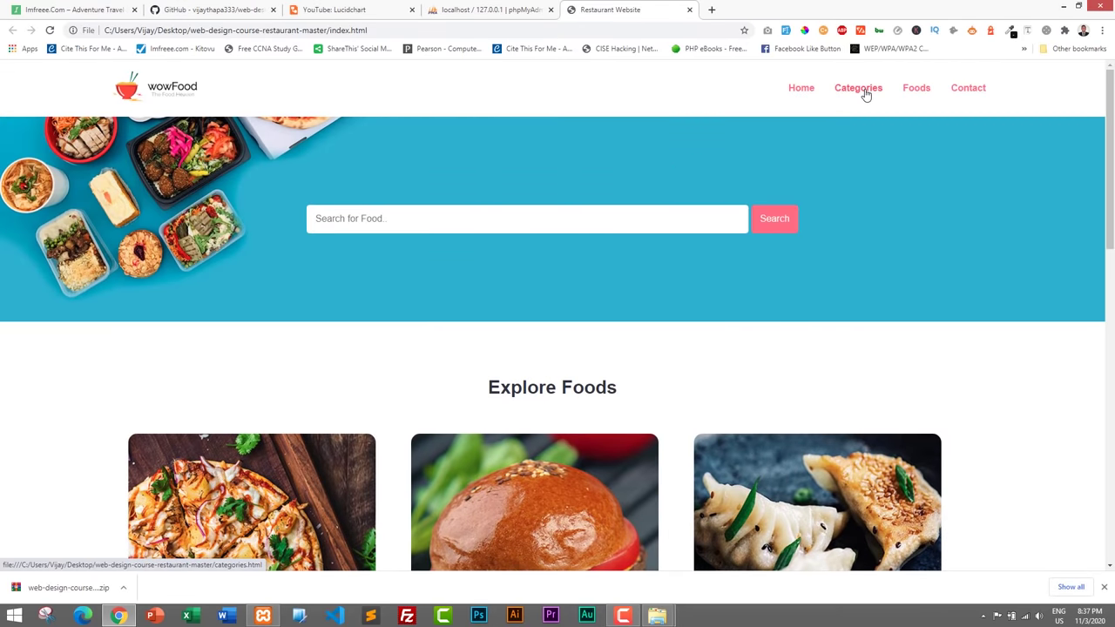
# - Open the restaurant site's Categories page and examine its layout of food categories
pyautogui.click(862, 91)
pyautogui.scroll(-5, 761, 259)
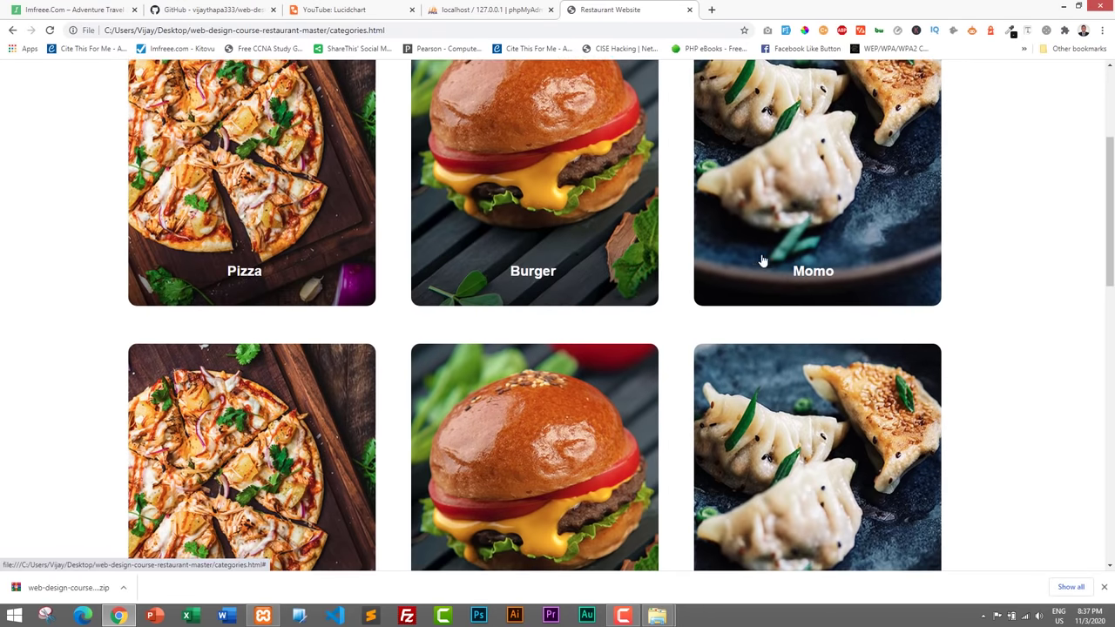
pyautogui.scroll(-3, 423, 281)
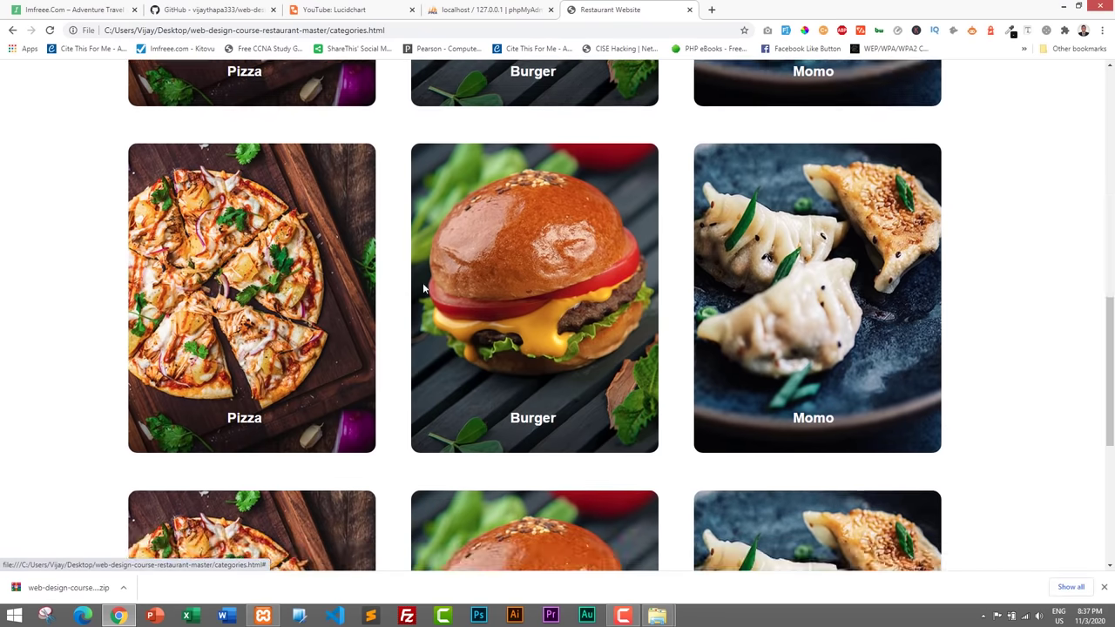
pyautogui.scroll(-6, 514, 294)
pyautogui.scroll(5, 781, 189)
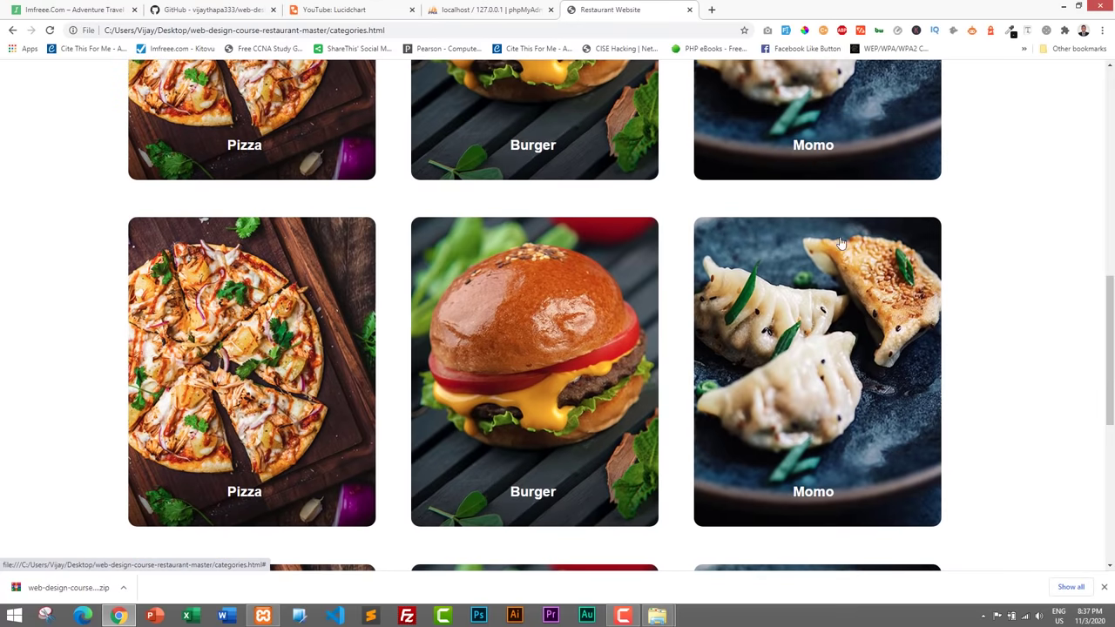
pyautogui.scroll(8, 485, 257)
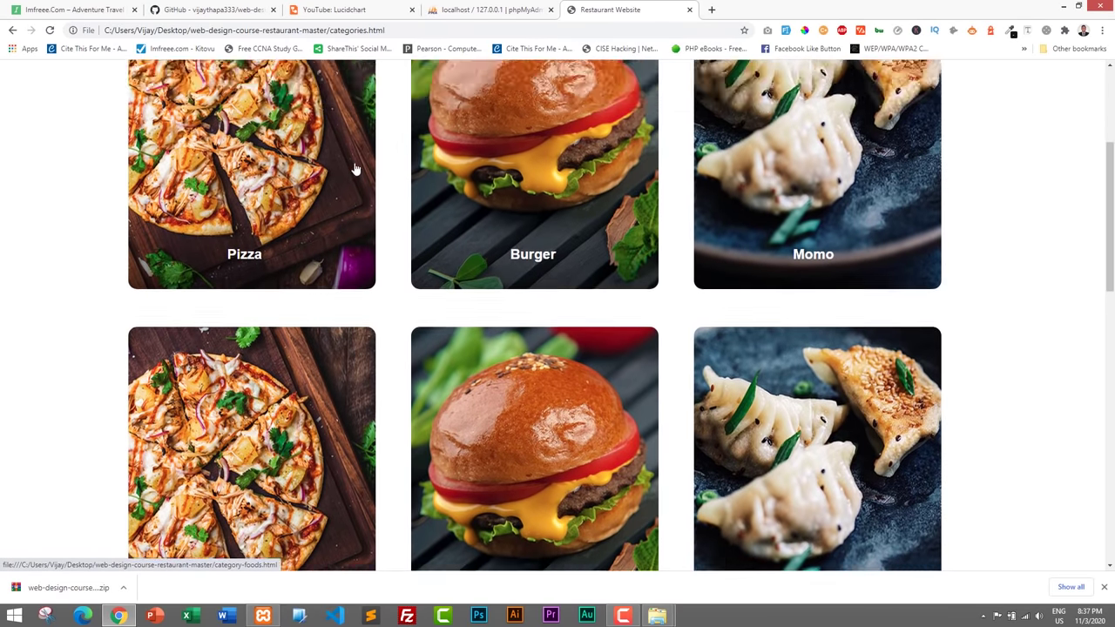
pyautogui.scroll(1, 557, 207)
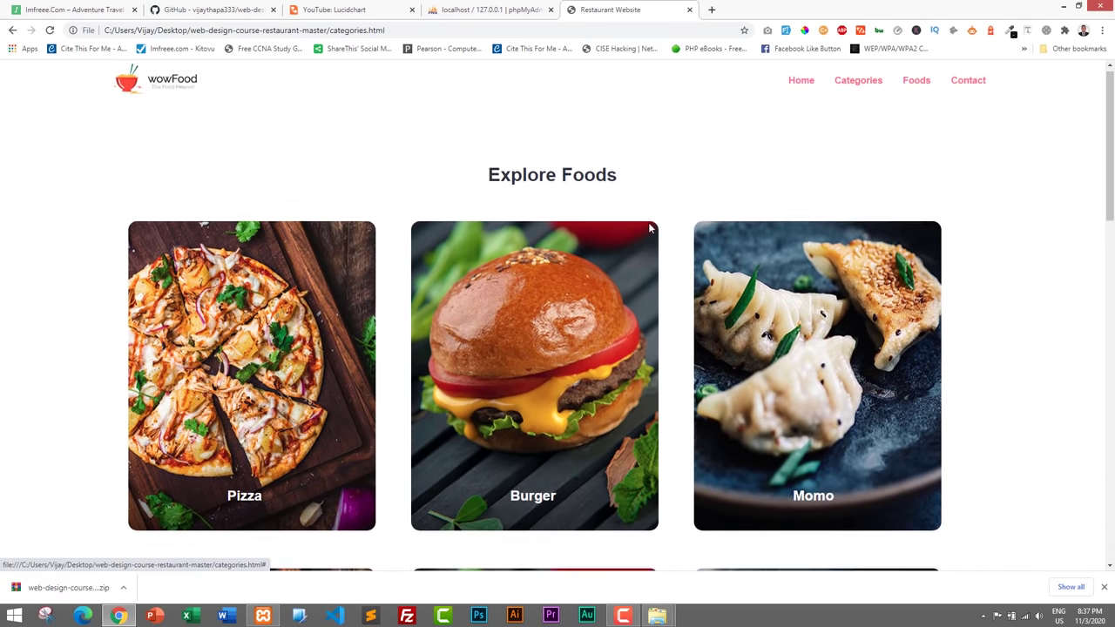
pyautogui.scroll(-1, 366, 313)
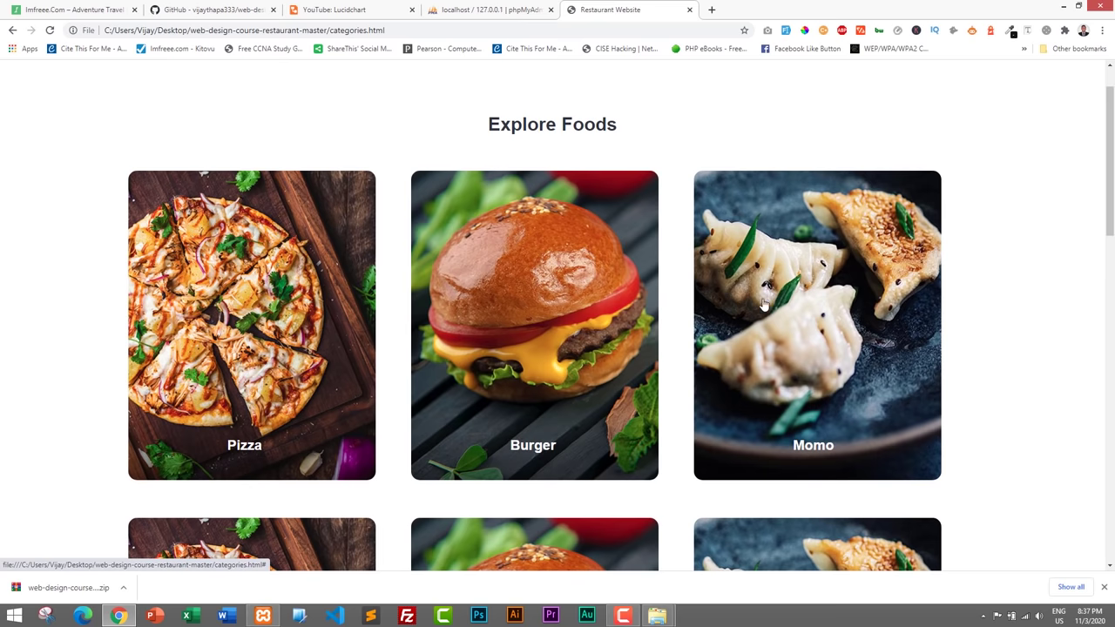
# - Open the restaurant site's Foods page and examine its food menu and search field
pyautogui.scroll(1, 592, 287)
pyautogui.scroll(1, 598, 285)
pyautogui.click(920, 91)
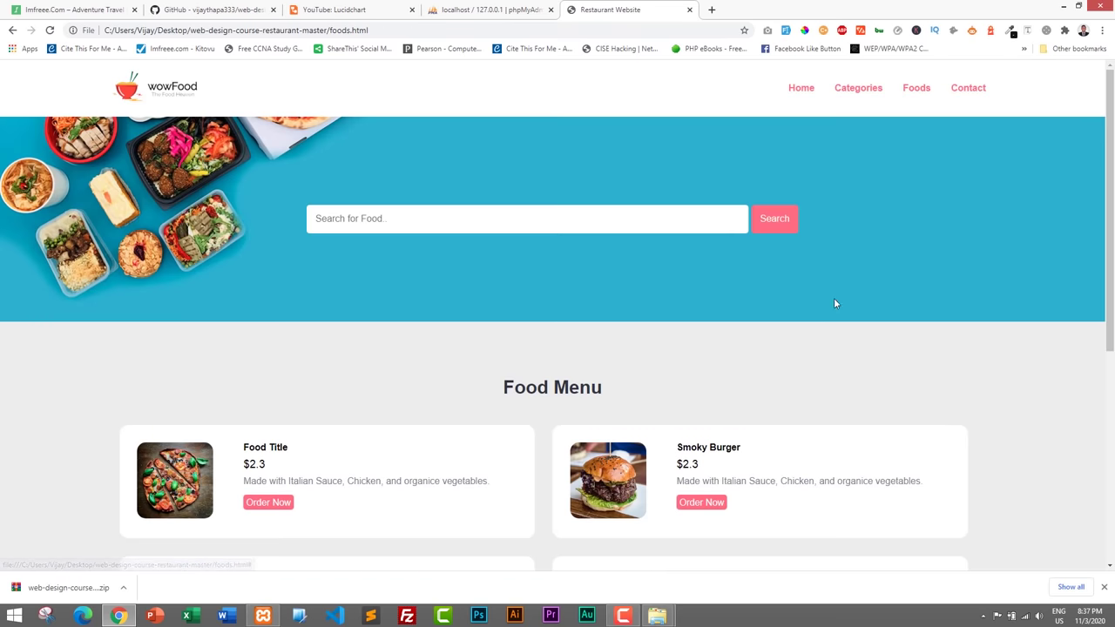
pyautogui.scroll(-3, 501, 320)
pyautogui.scroll(-2, 501, 320)
pyautogui.scroll(4, 485, 239)
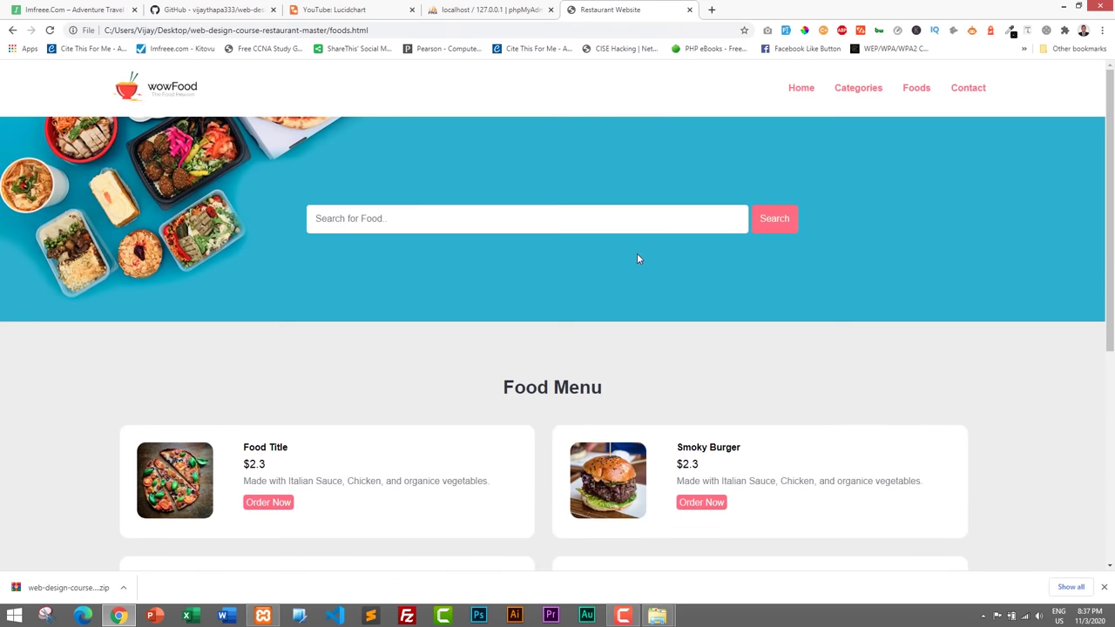
pyautogui.click(390, 218)
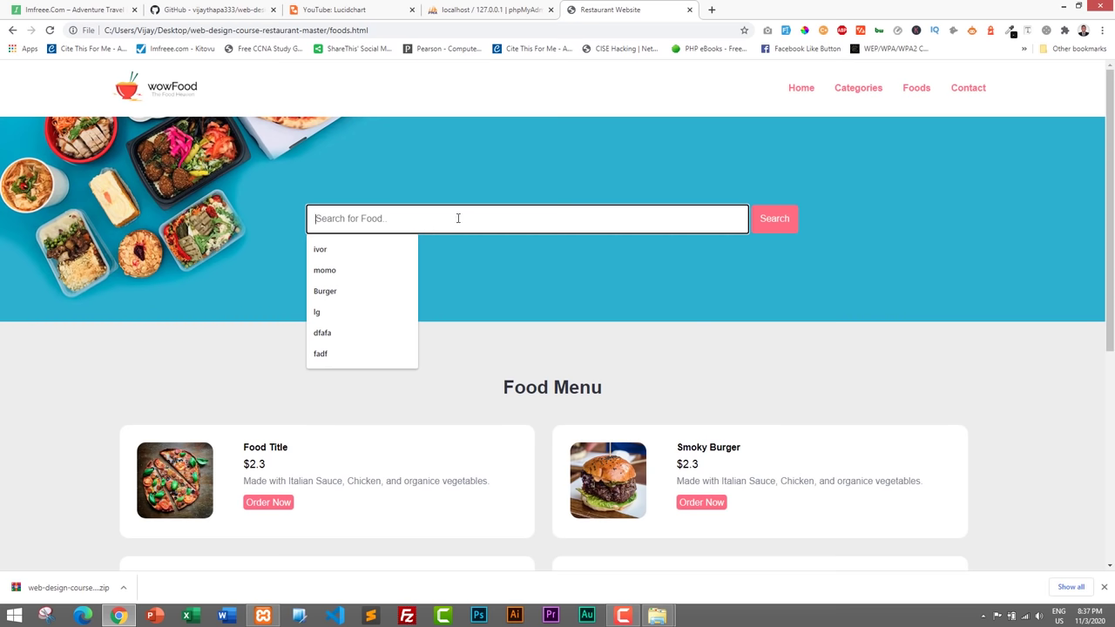
# - Open the order form for the first Food Title item on the home page's menu and examine its selected food and delivery details sections
pyautogui.click(800, 88)
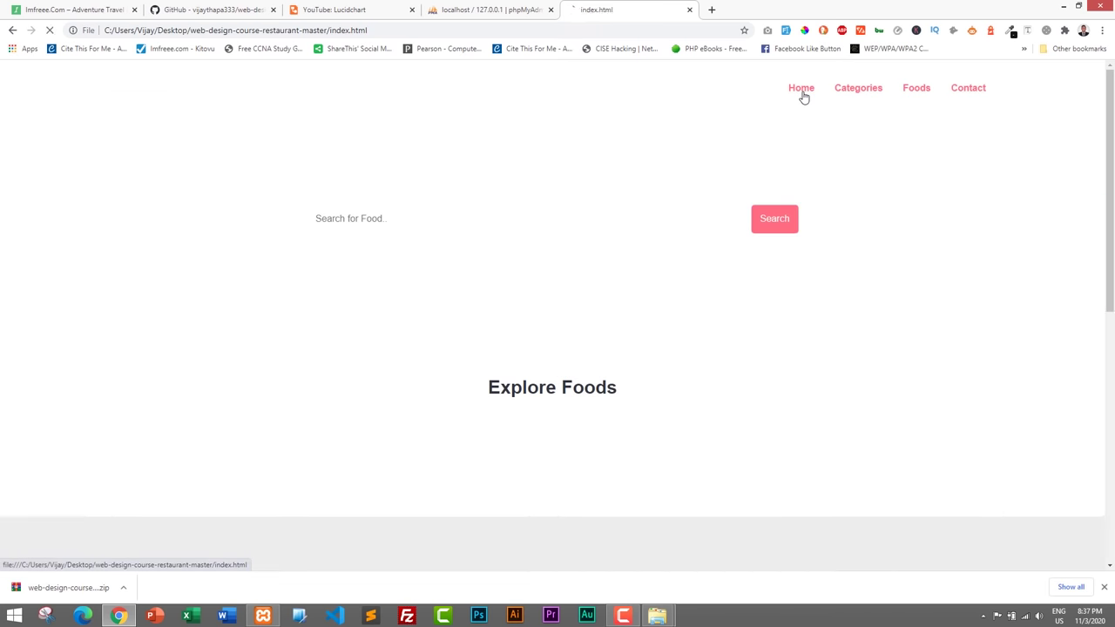
pyautogui.scroll(-4, 610, 276)
pyautogui.scroll(-5, 608, 311)
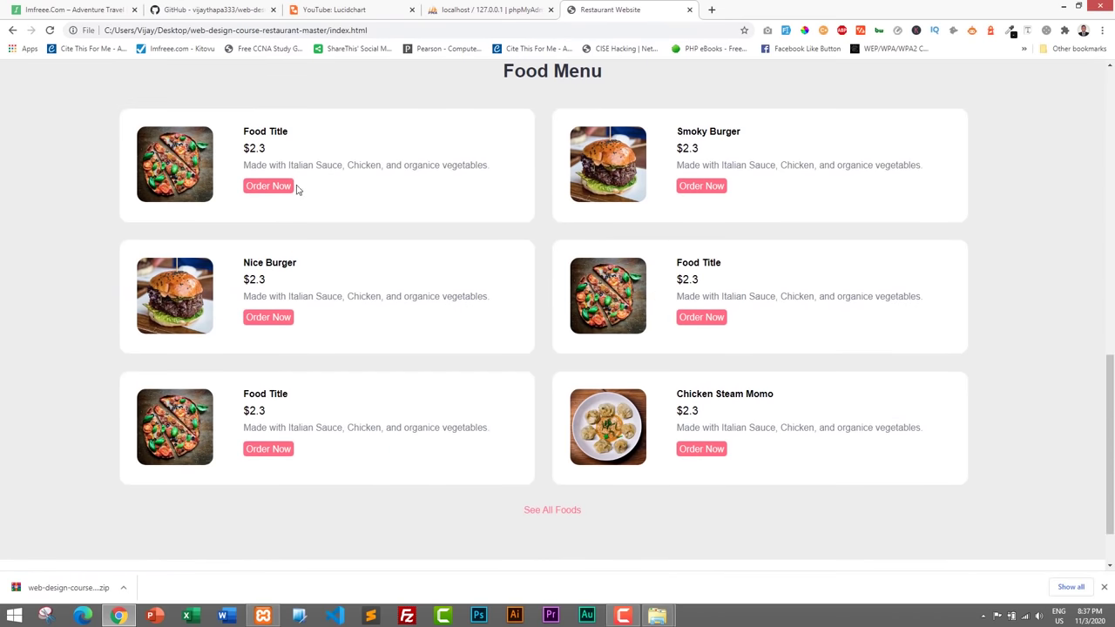
pyautogui.click(266, 187)
pyautogui.scroll(-3, 707, 193)
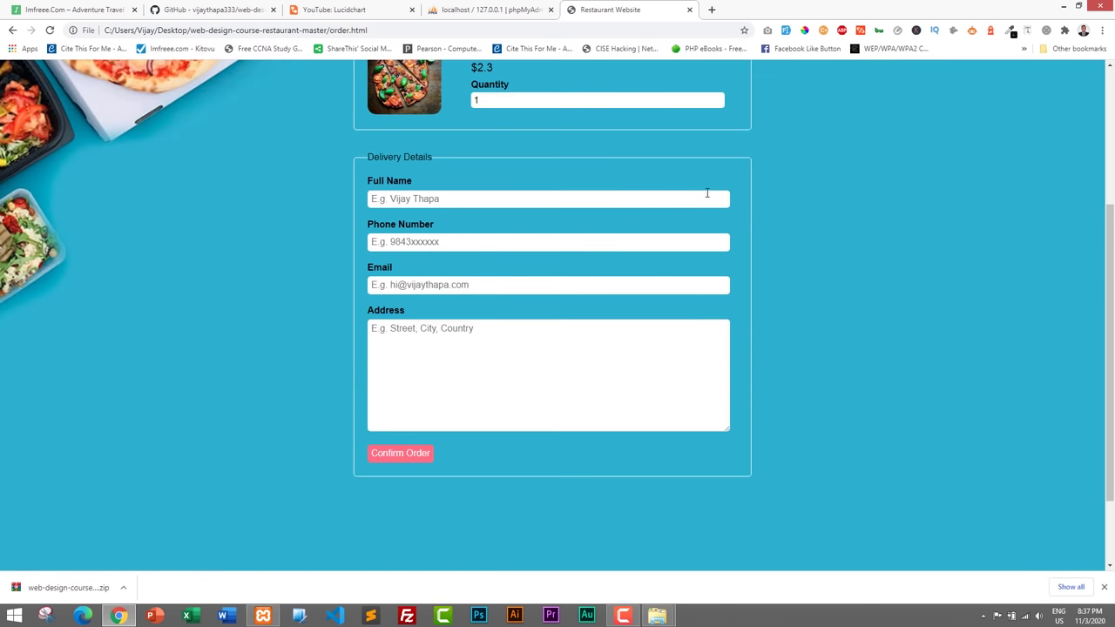
pyautogui.scroll(3, 708, 194)
pyautogui.scroll(-3, 788, 335)
pyautogui.scroll(2, 414, 138)
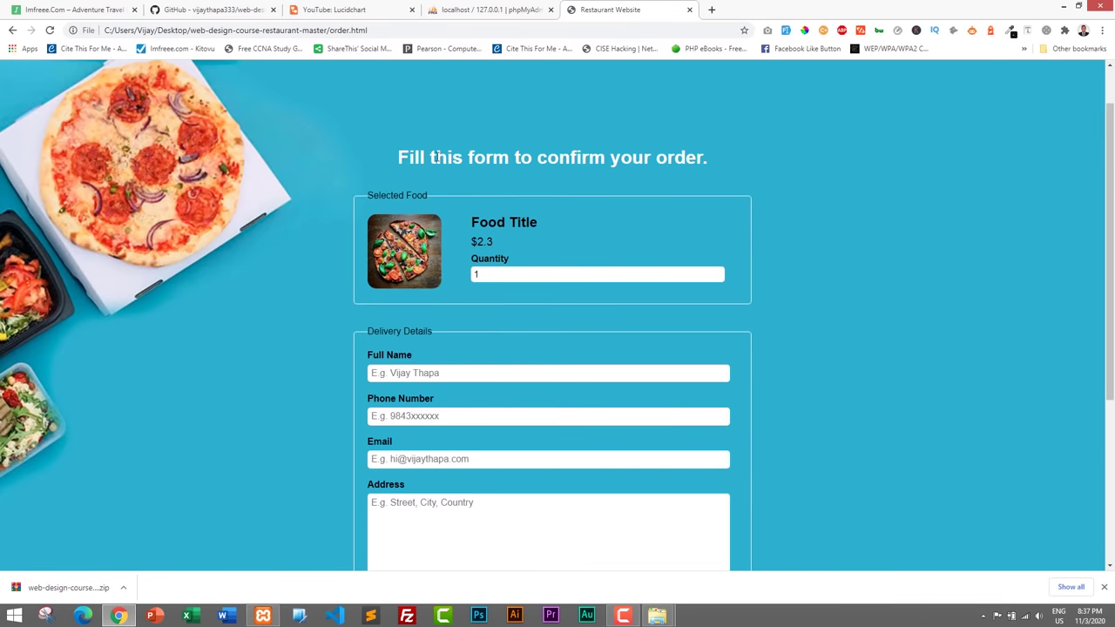
pyautogui.scroll(-2, 339, 174)
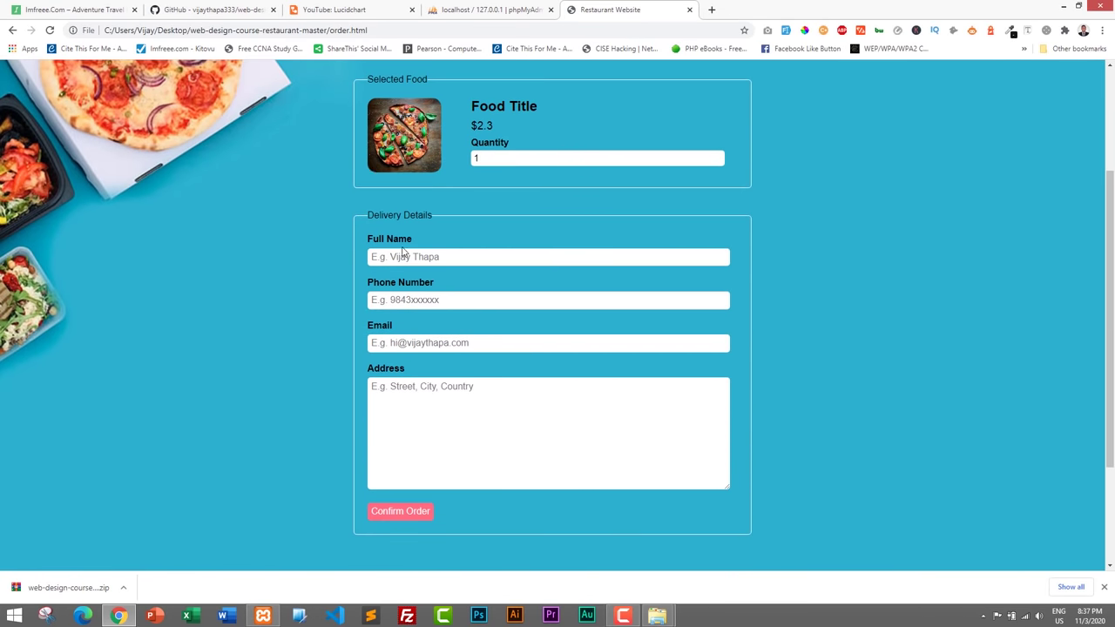
# - Dismiss the browser's downloads bar and return to the restaurant site's home page
pyautogui.click(1105, 588)
pyautogui.scroll(3, 725, 221)
pyautogui.click(802, 91)
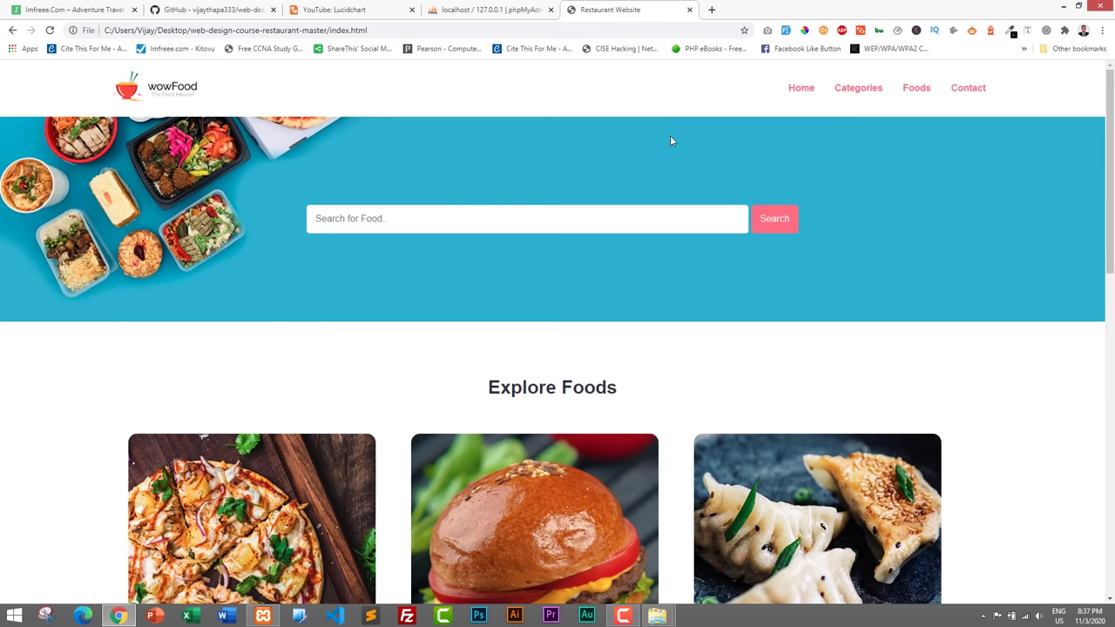
# - Clear the desktop by minimizing the browser and closing the web-design-course-restaurant-master window, and refresh it
pyautogui.click(1063, 8)
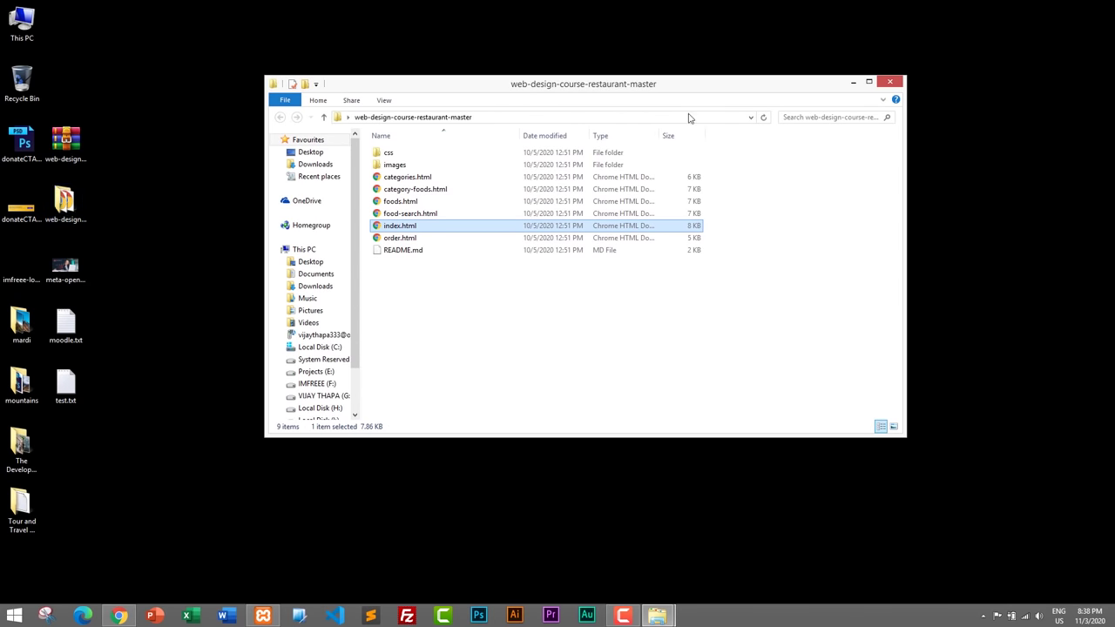
pyautogui.click(889, 82)
pyautogui.rightClick(303, 133)
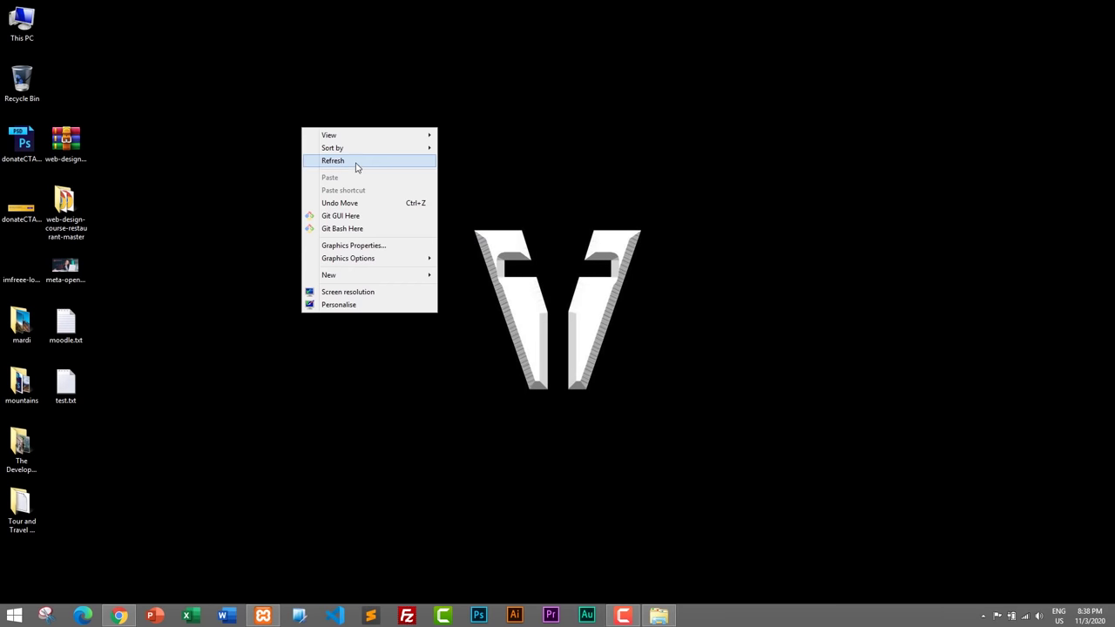
pyautogui.click(355, 161)
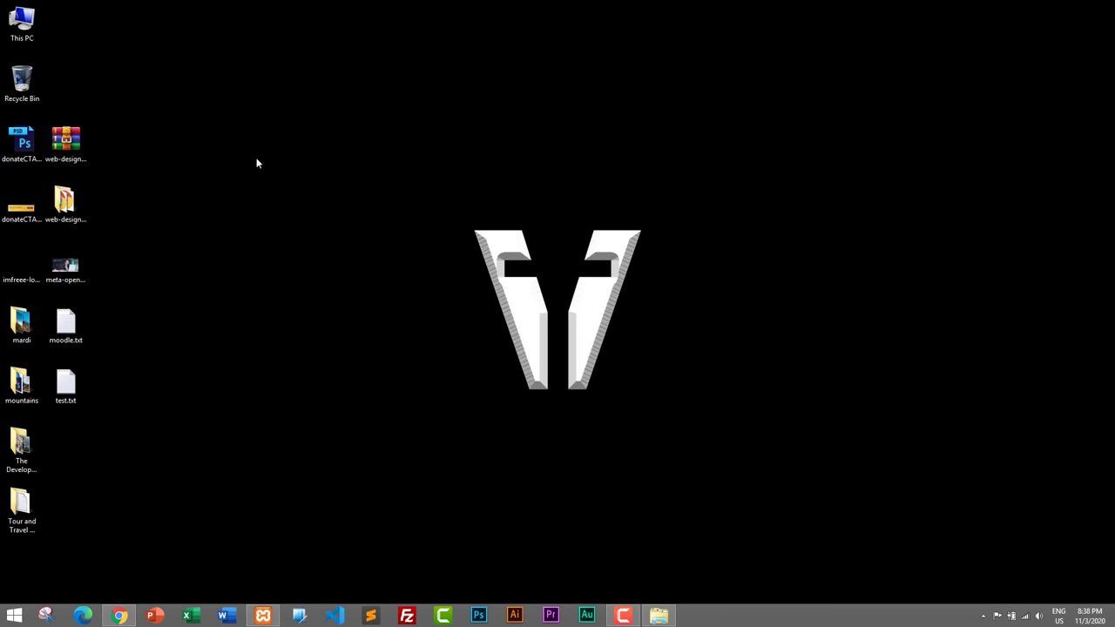
# - Open the htdocs folder inside the xampp folder on Local Disk (C:)
pyautogui.doubleClick(34, 26)
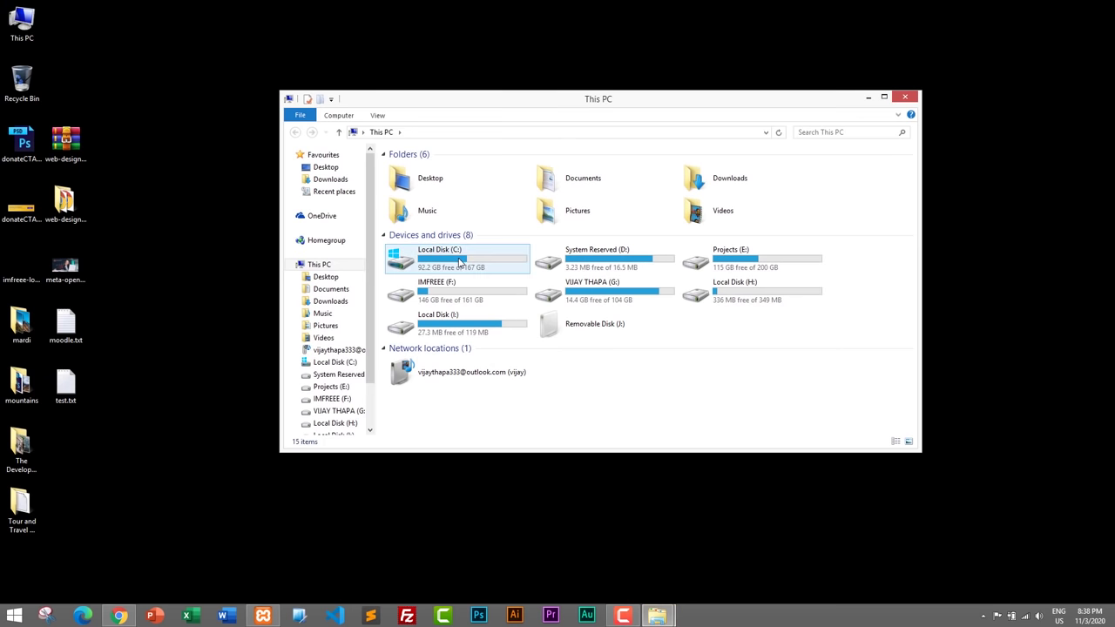
pyautogui.doubleClick(460, 262)
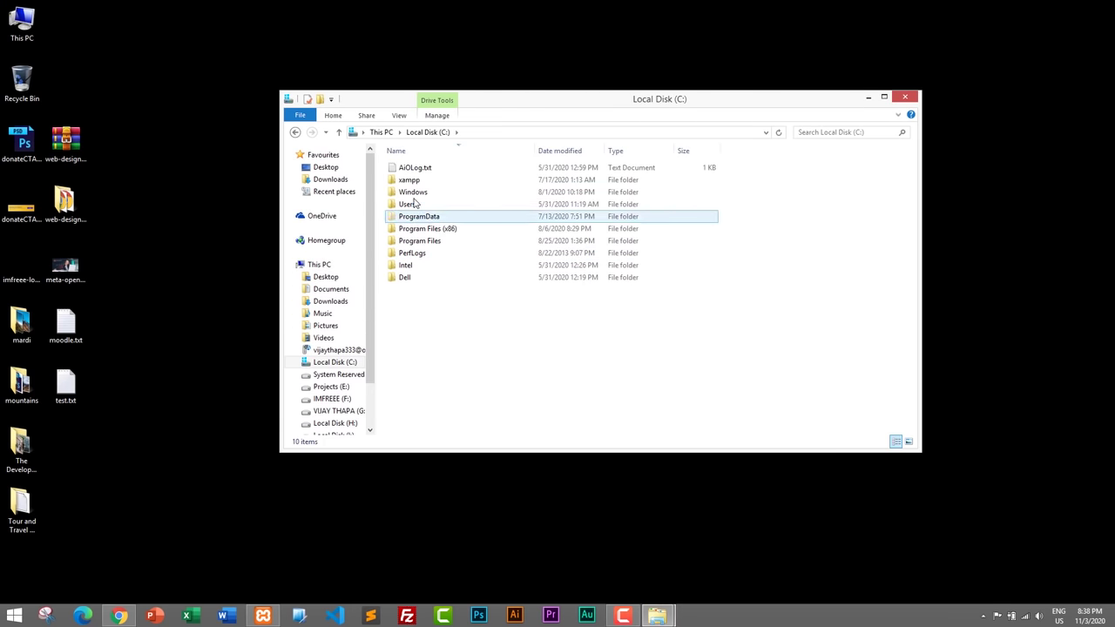
pyautogui.doubleClick(411, 180)
pyautogui.scroll(-5, 454, 303)
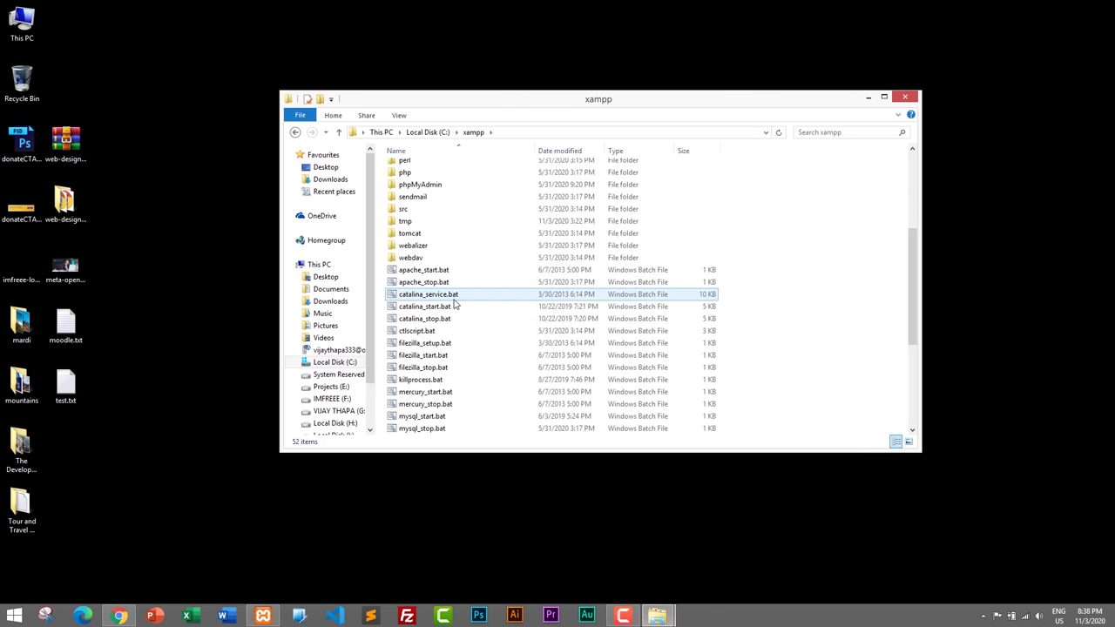
pyautogui.scroll(5, 428, 259)
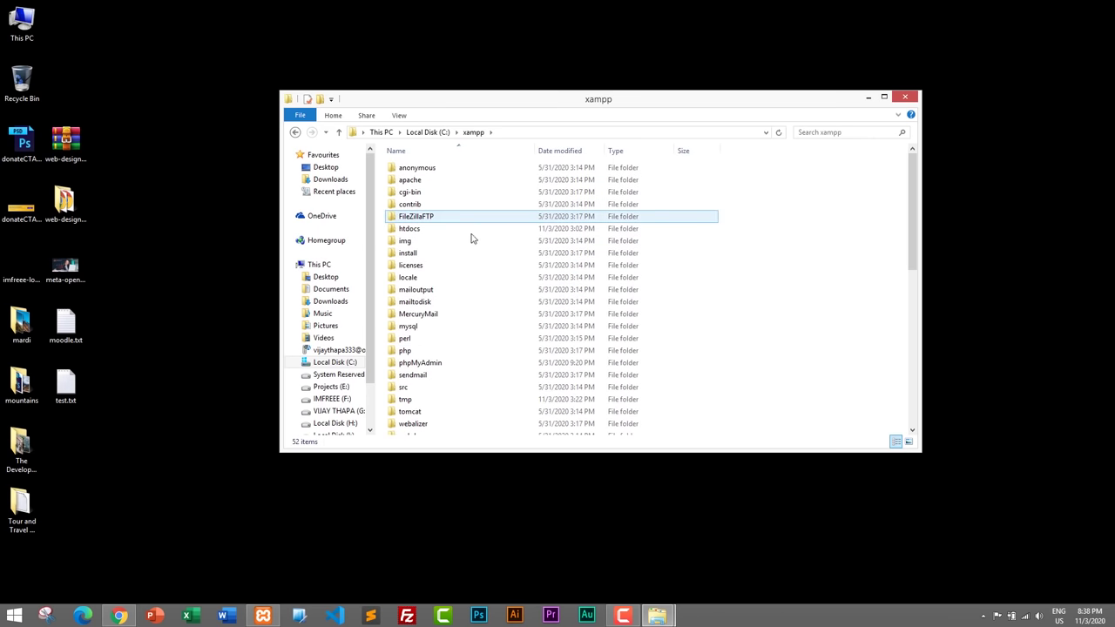
pyautogui.doubleClick(423, 229)
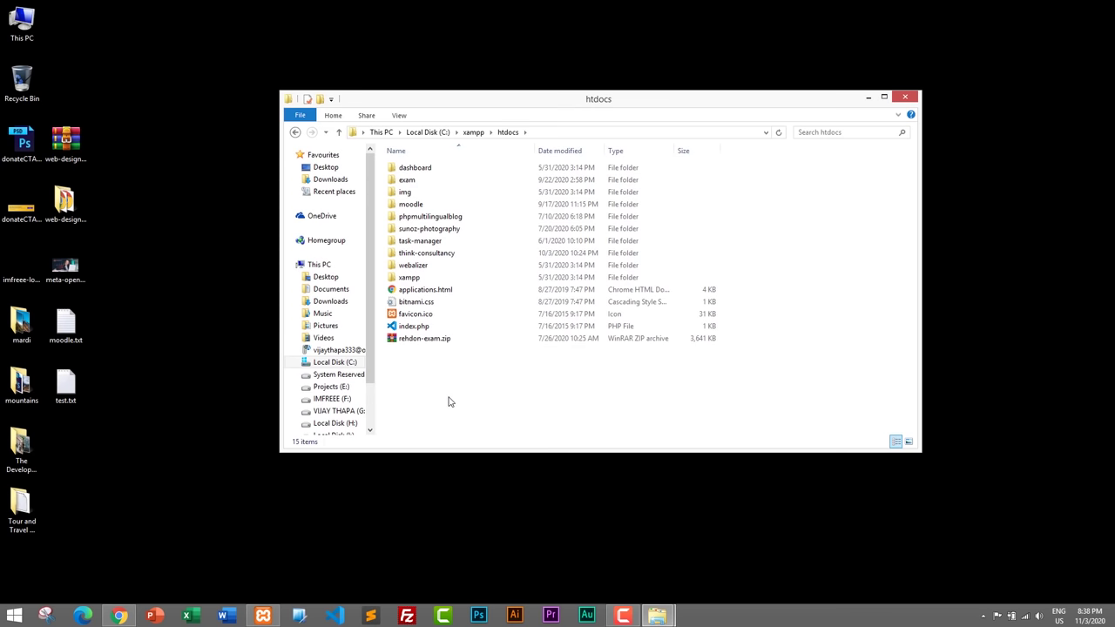
# - Create a new folder named food-order in htdocs
pyautogui.rightClick(420, 378)
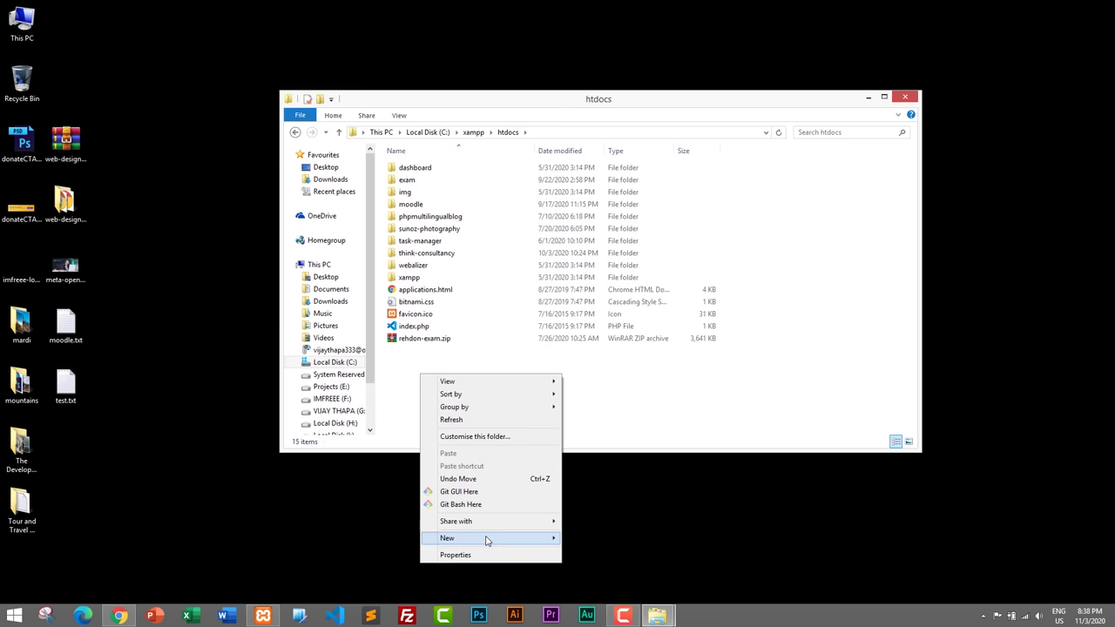
pyautogui.moveTo(532, 542)
pyautogui.click(592, 383)
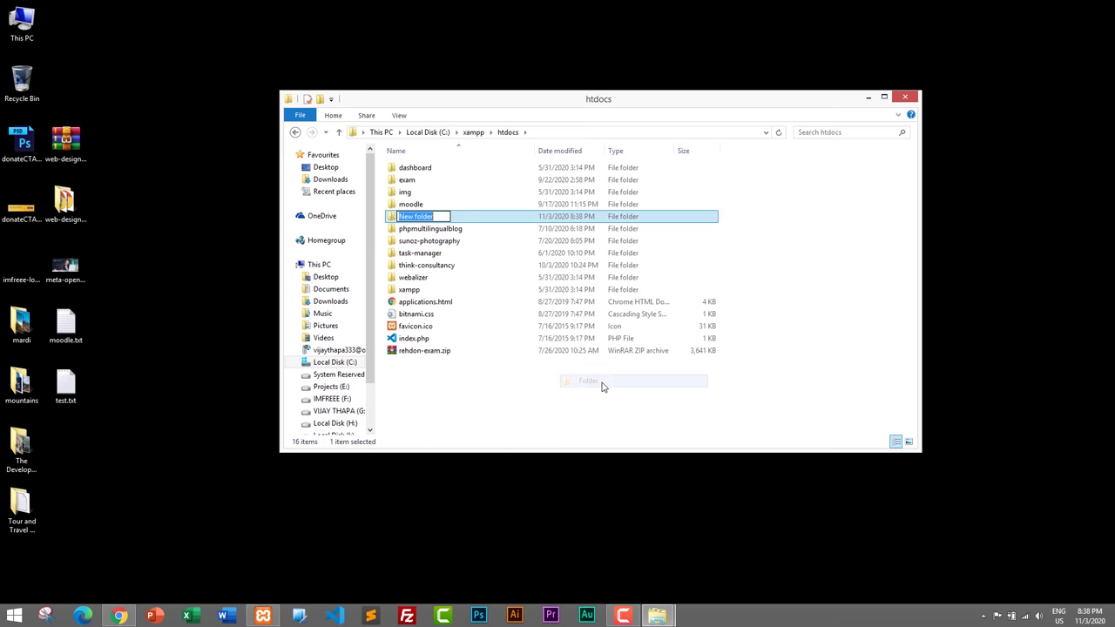
pyautogui.write('fo')
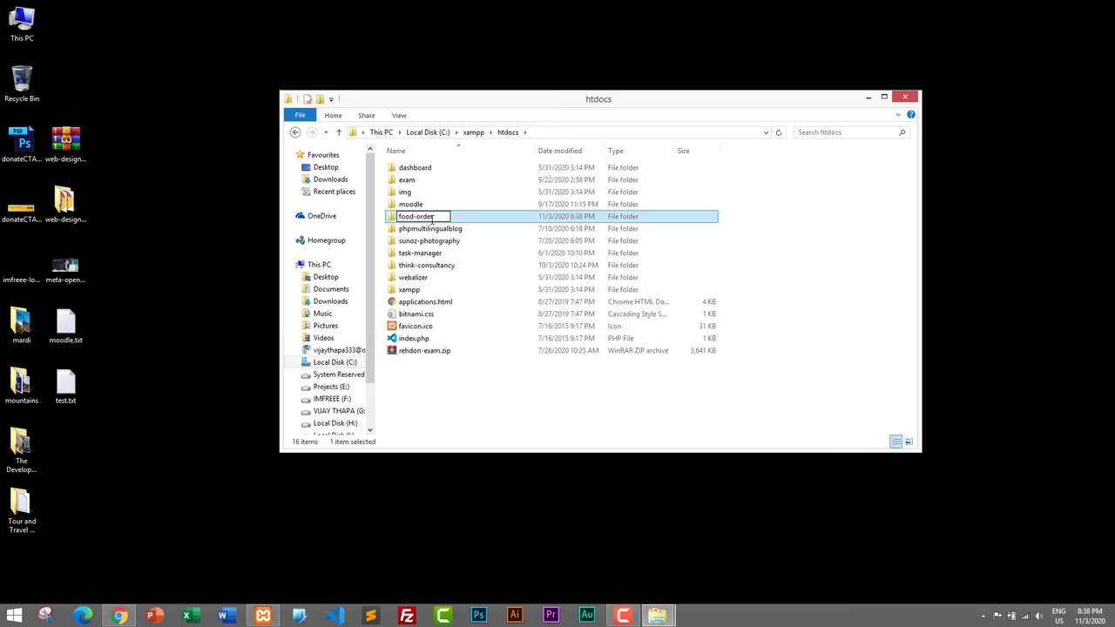
pyautogui.press('Return')
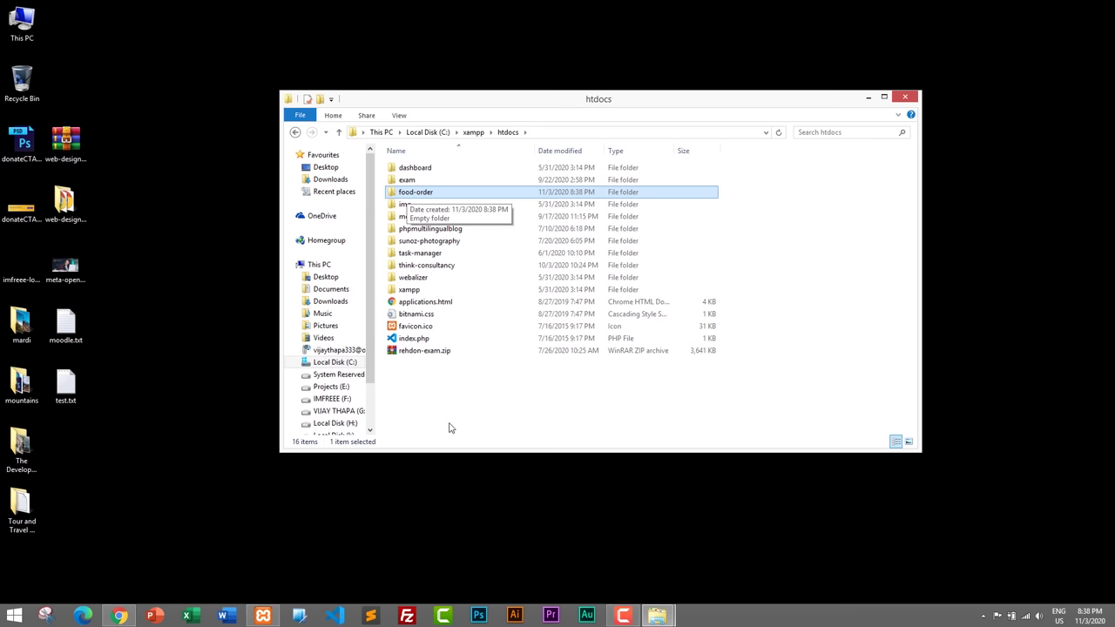
# - Open the food-order folder and the desktop's web-design-course-restaurant-master folder, and arrange their windows side by side
pyautogui.doubleClick(420, 193)
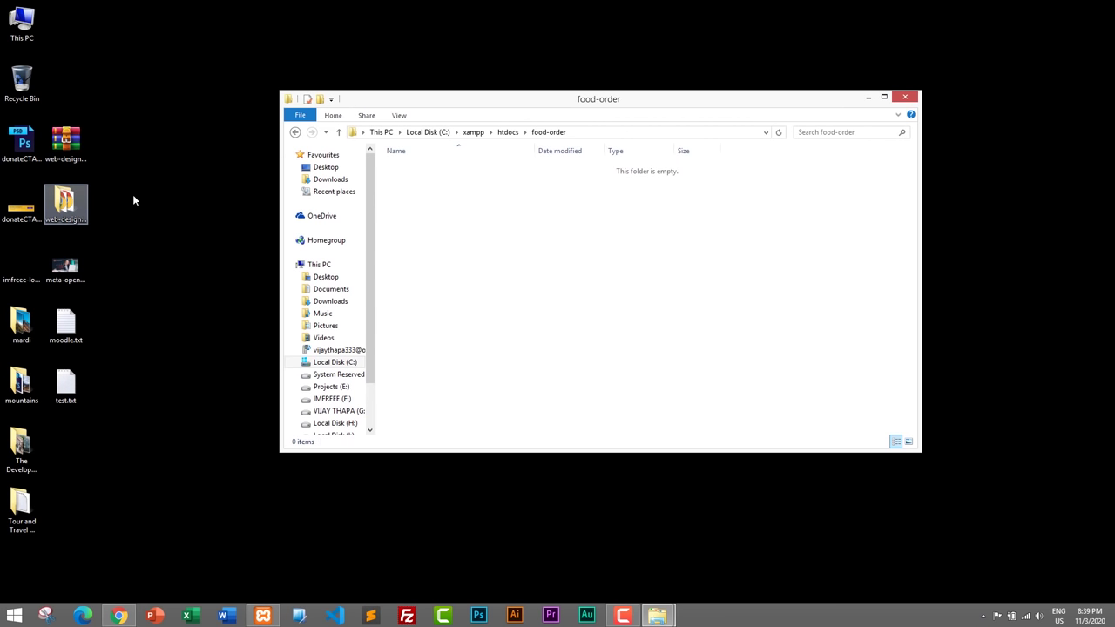
pyautogui.moveTo(525, 111); pyautogui.dragTo(700, 120)
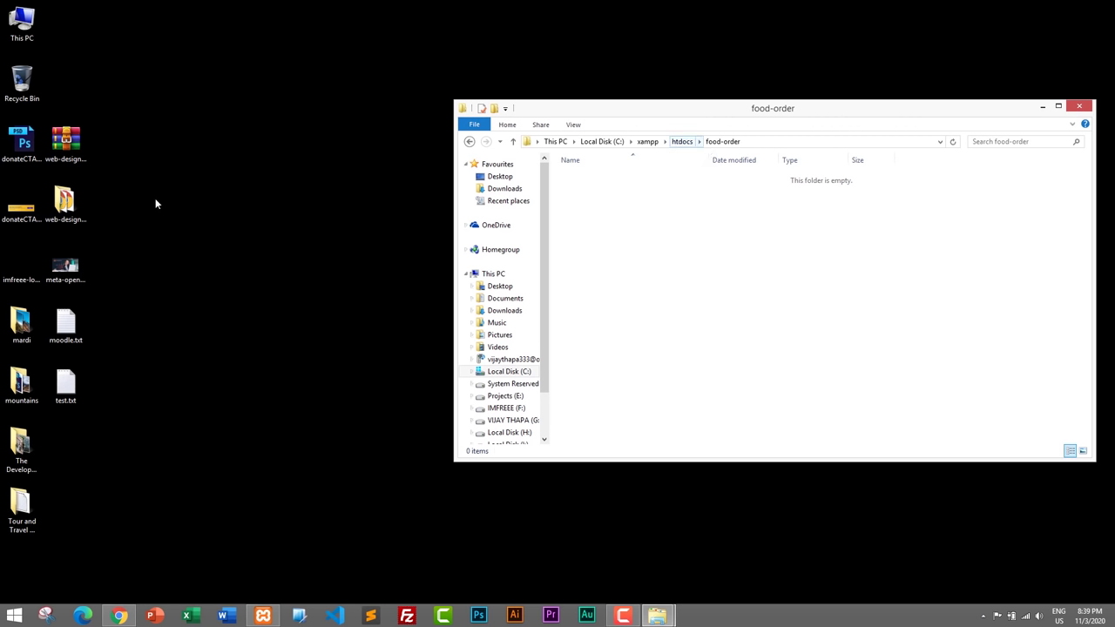
pyautogui.doubleClick(77, 205)
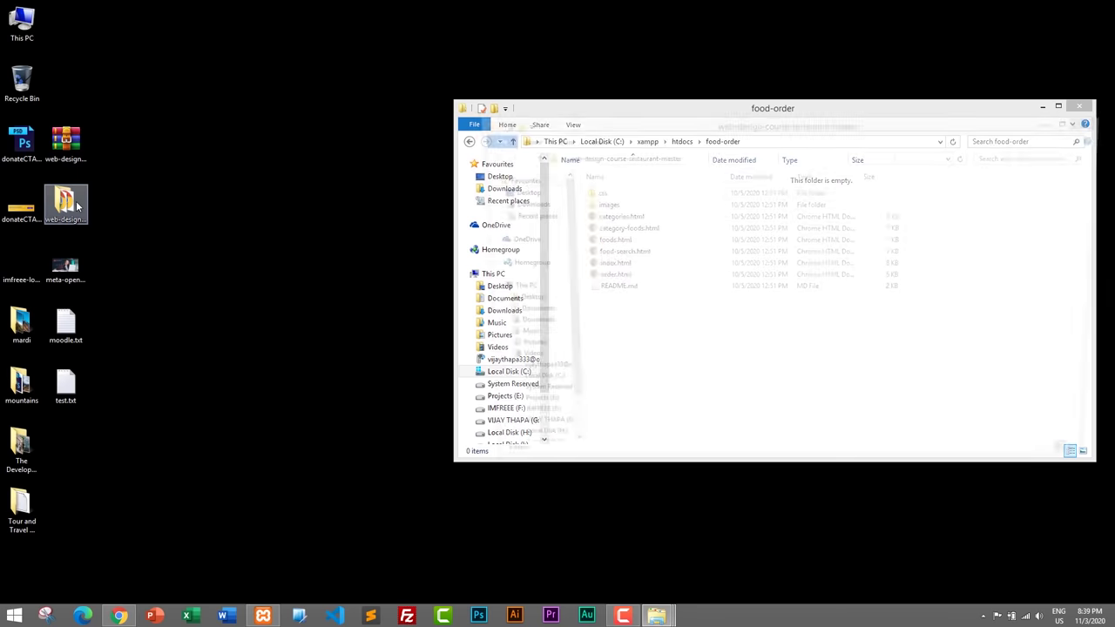
pyautogui.moveTo(682, 126); pyautogui.dragTo(127, 116)
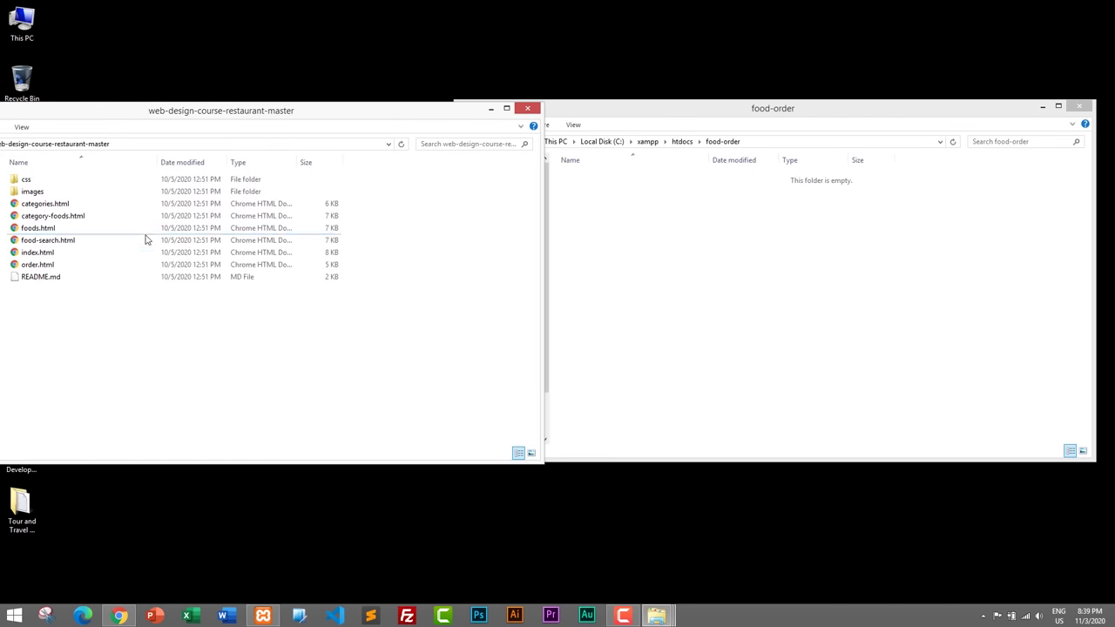
pyautogui.click(724, 277)
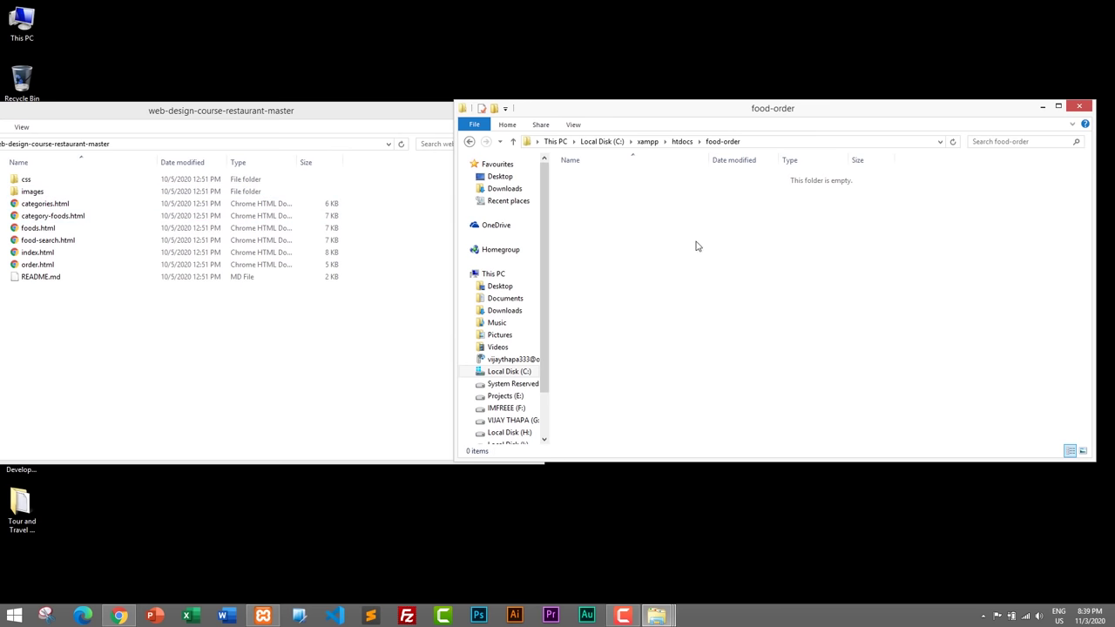
# - Move the css and images folders and all HTML files, except README.md, into food-order, retrying once and cancelling the transfer of the images folder
pyautogui.click(58, 184)
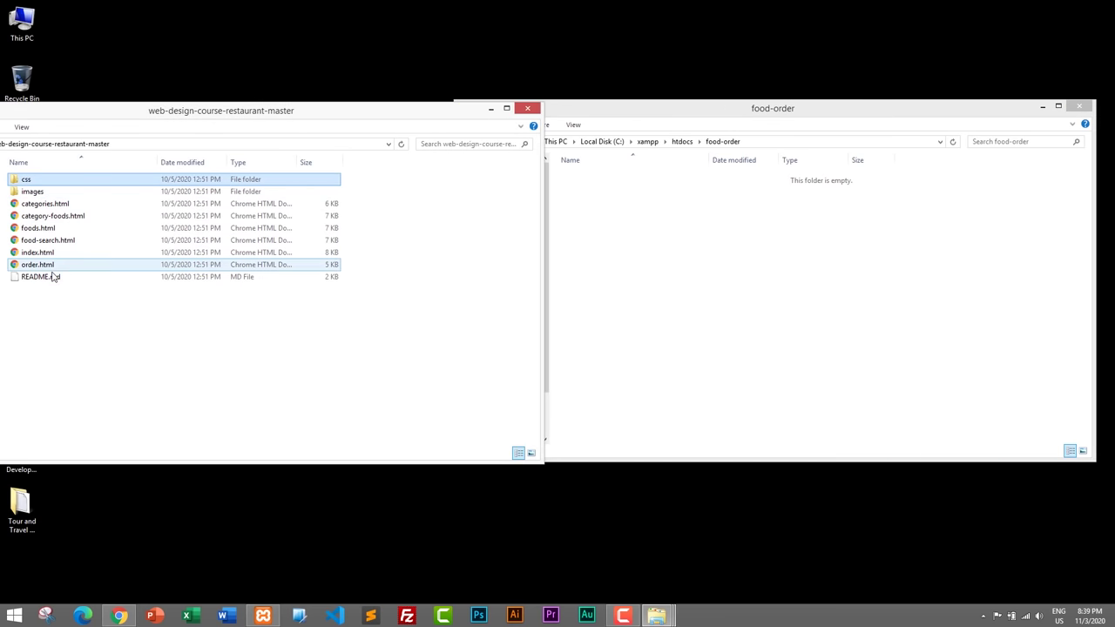
pyautogui.keyDown('shift'); pyautogui.click(61, 265); pyautogui.keyUp('shift')
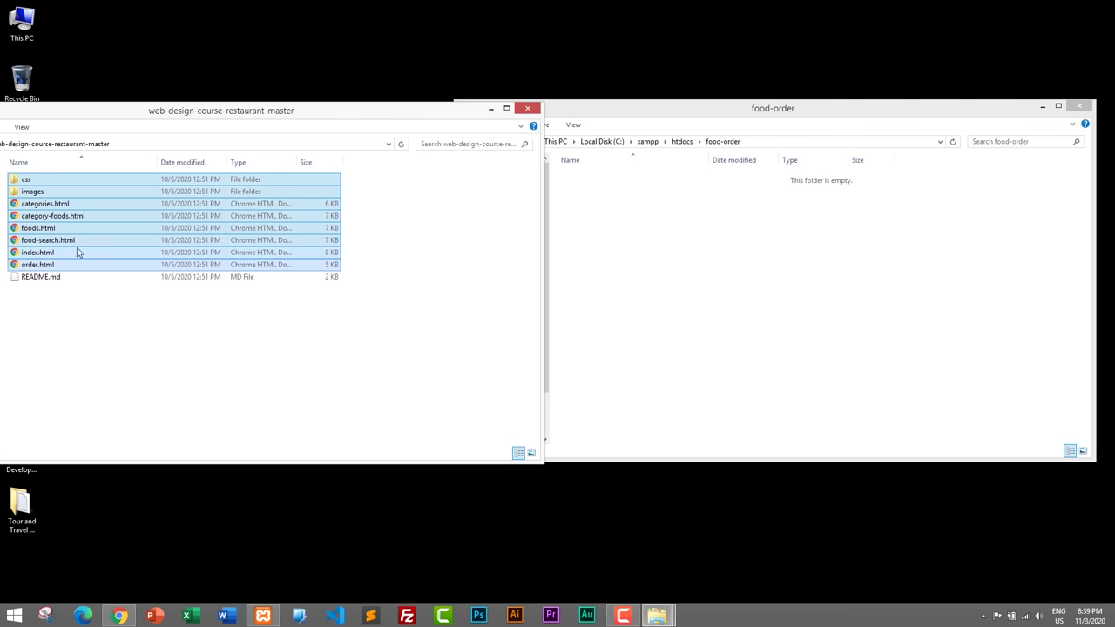
pyautogui.moveTo(19, 185); pyautogui.dragTo(871, 304)
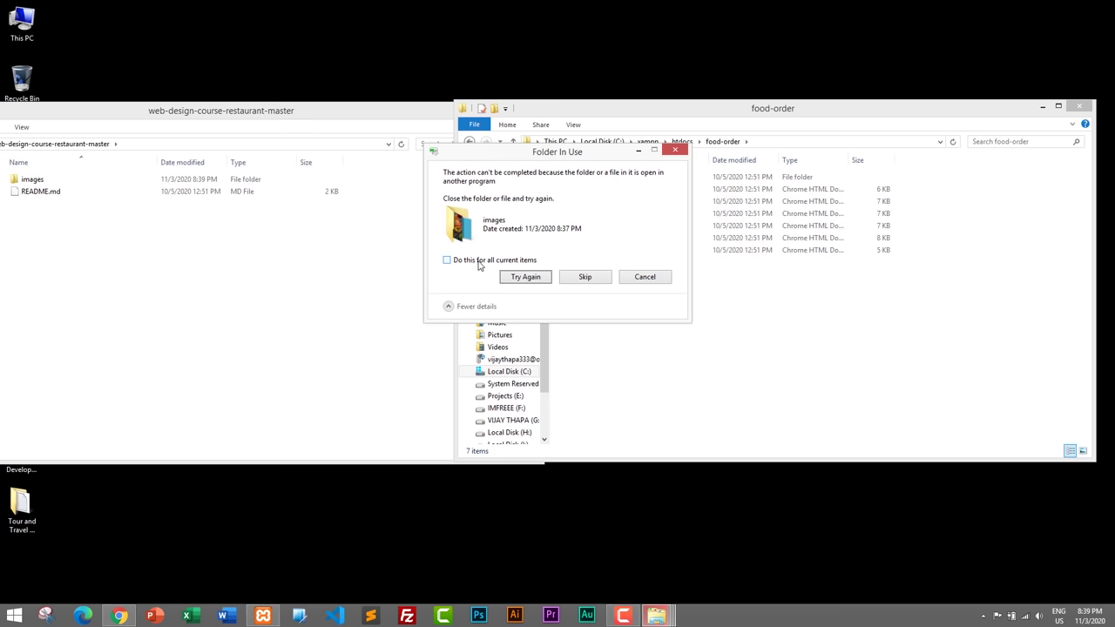
pyautogui.click(478, 262)
pyautogui.click(531, 276)
pyautogui.click(649, 277)
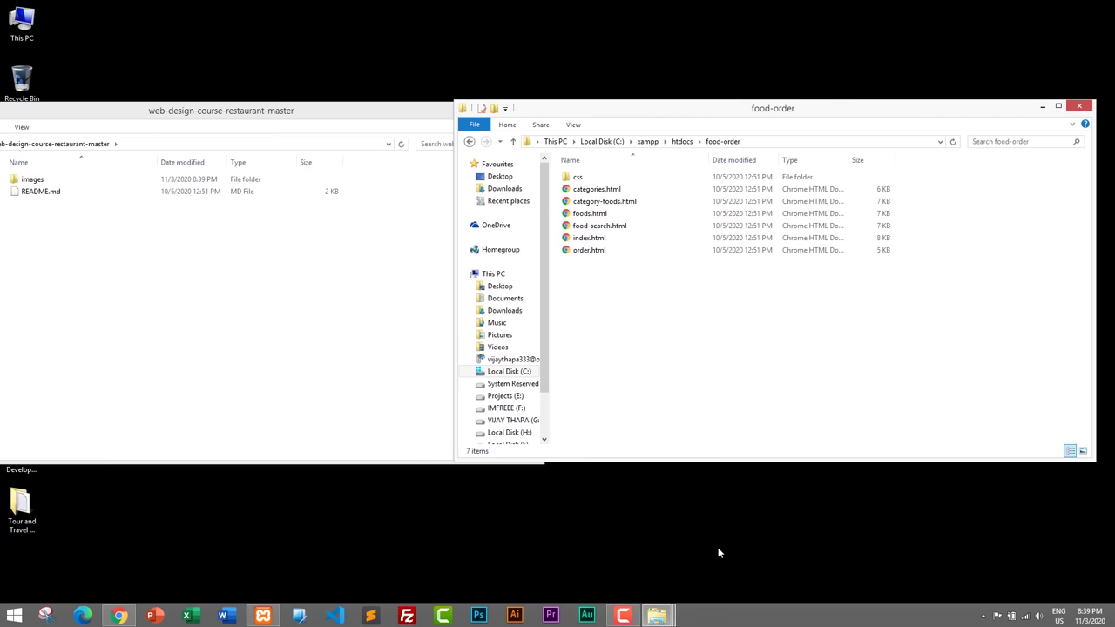
# - Bring the web-design-course-restaurant-master window fully into view and look inside its remaining images folder
pyautogui.click(356, 297)
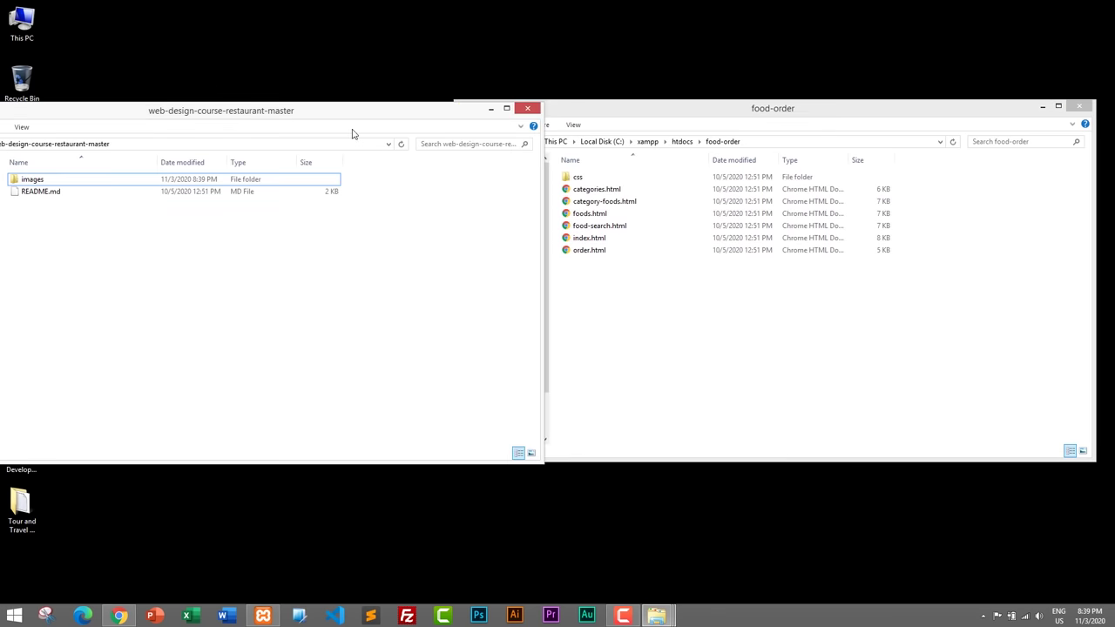
pyautogui.moveTo(356, 118); pyautogui.dragTo(678, 272)
pyautogui.moveTo(457, 165); pyautogui.dragTo(550, 100)
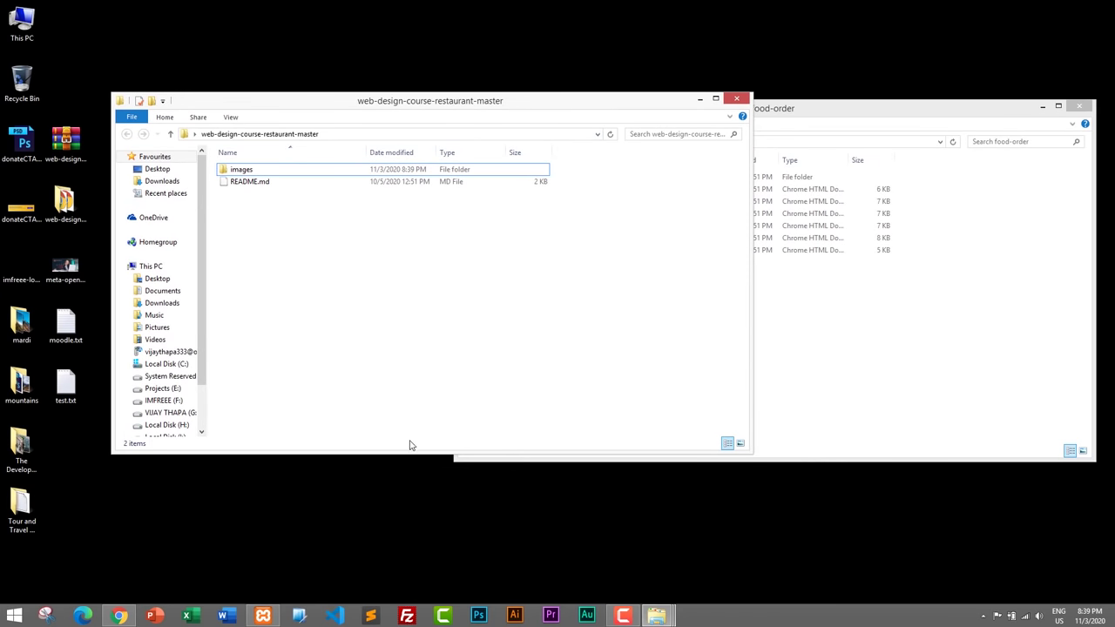
pyautogui.click(360, 171)
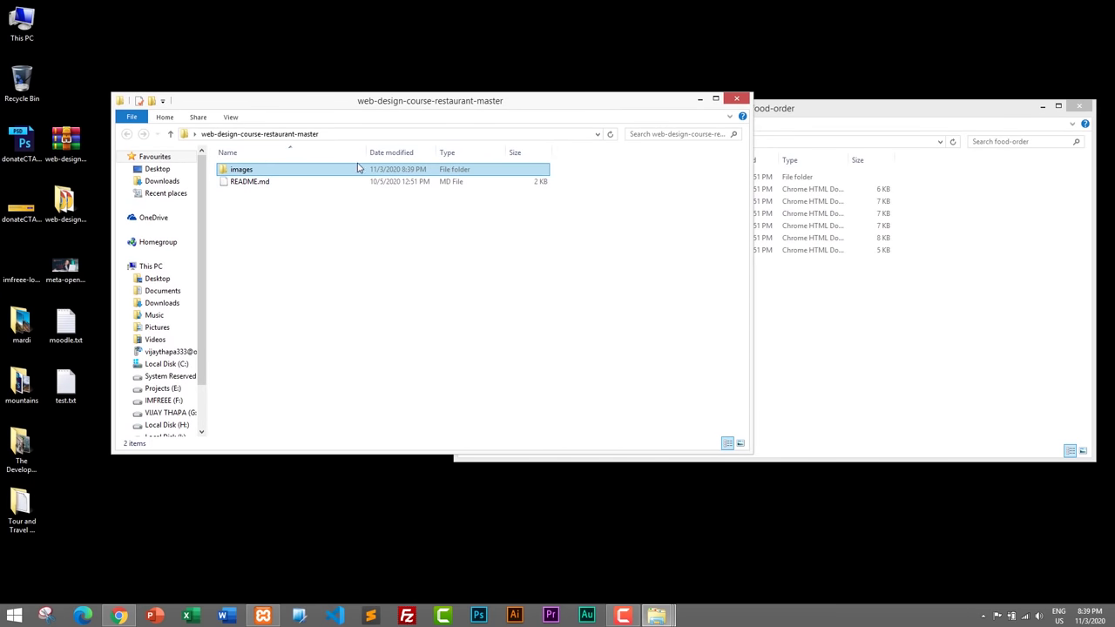
pyautogui.doubleClick(359, 171)
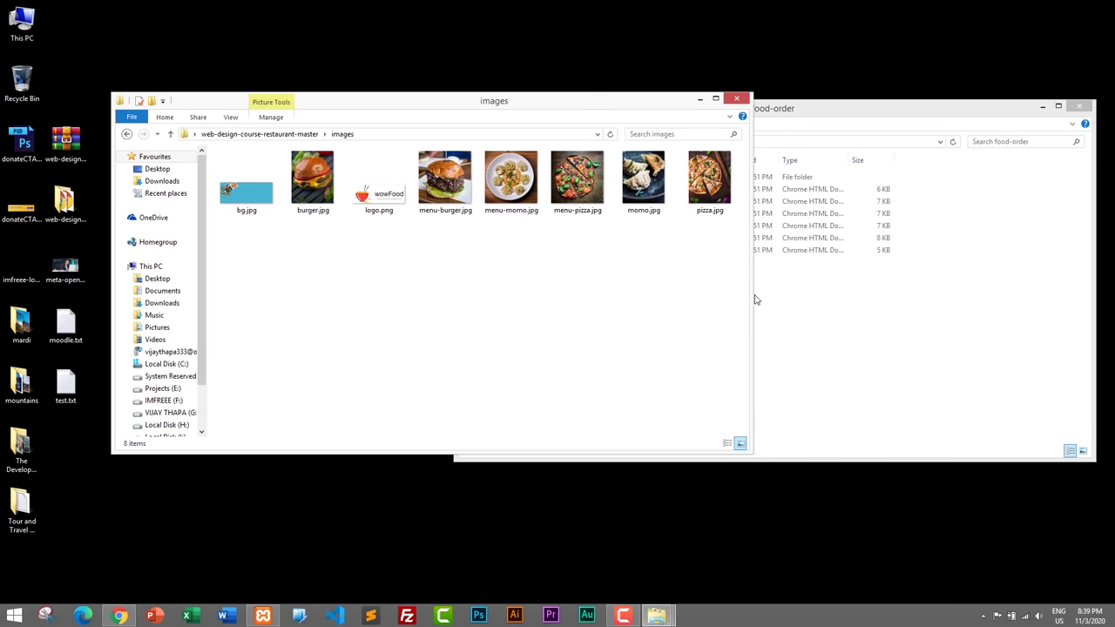
# - Switch to Chrome and close the Restaurant Website page
pyautogui.click(119, 616)
pyautogui.click(691, 10)
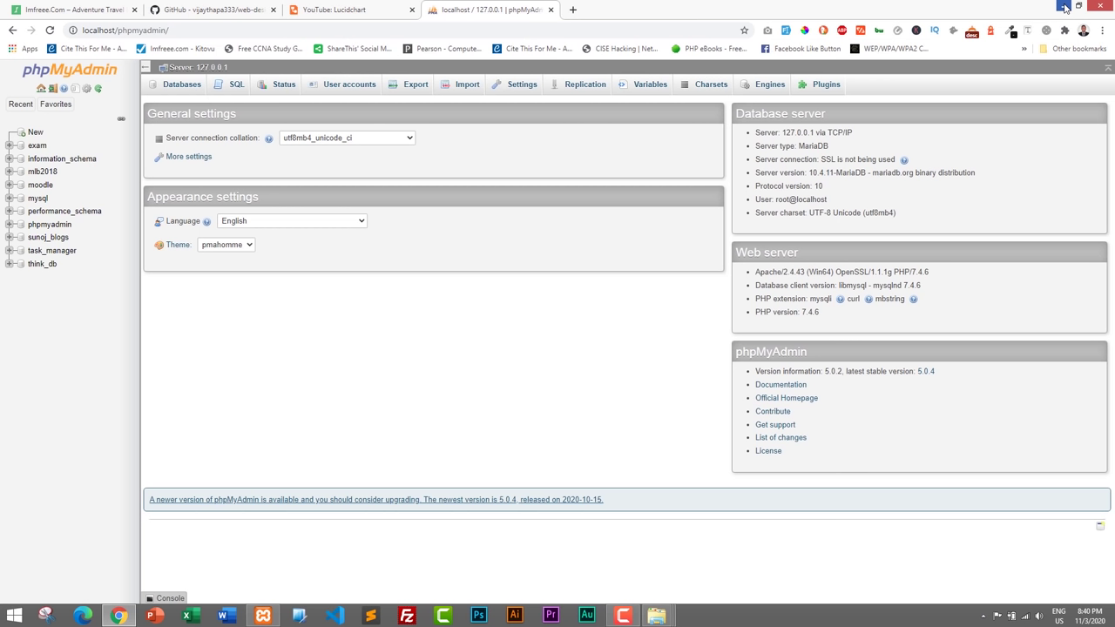
# - Return to the folder windows and move the remaining images folder from web-design-course-restaurant-master into food-order
pyautogui.click(1065, 6)
pyautogui.click(128, 135)
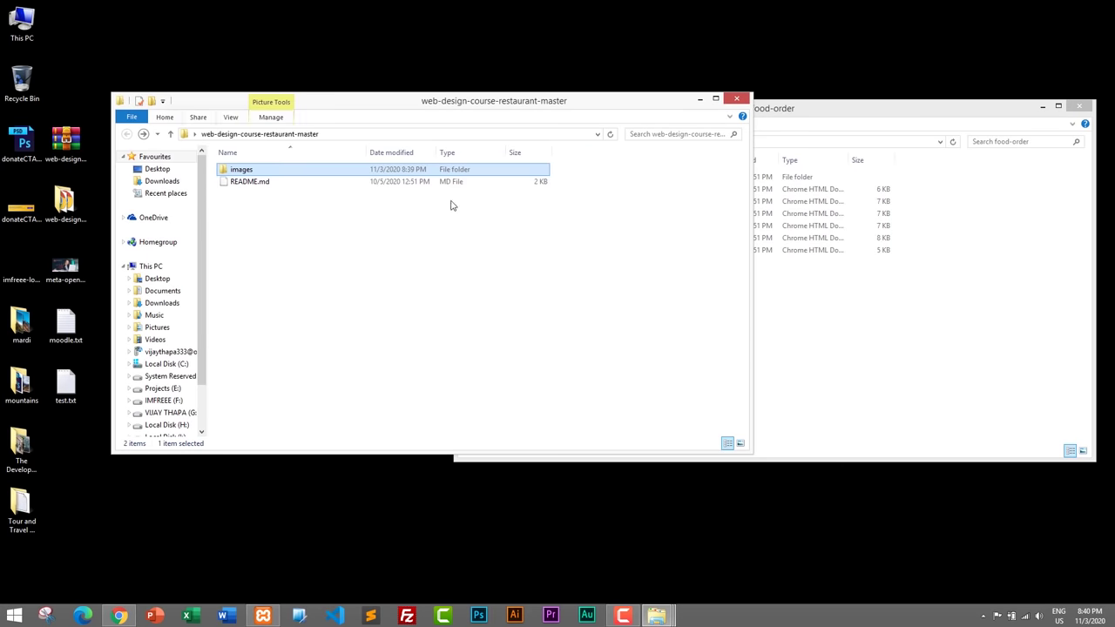
pyautogui.moveTo(225, 172); pyautogui.dragTo(775, 364)
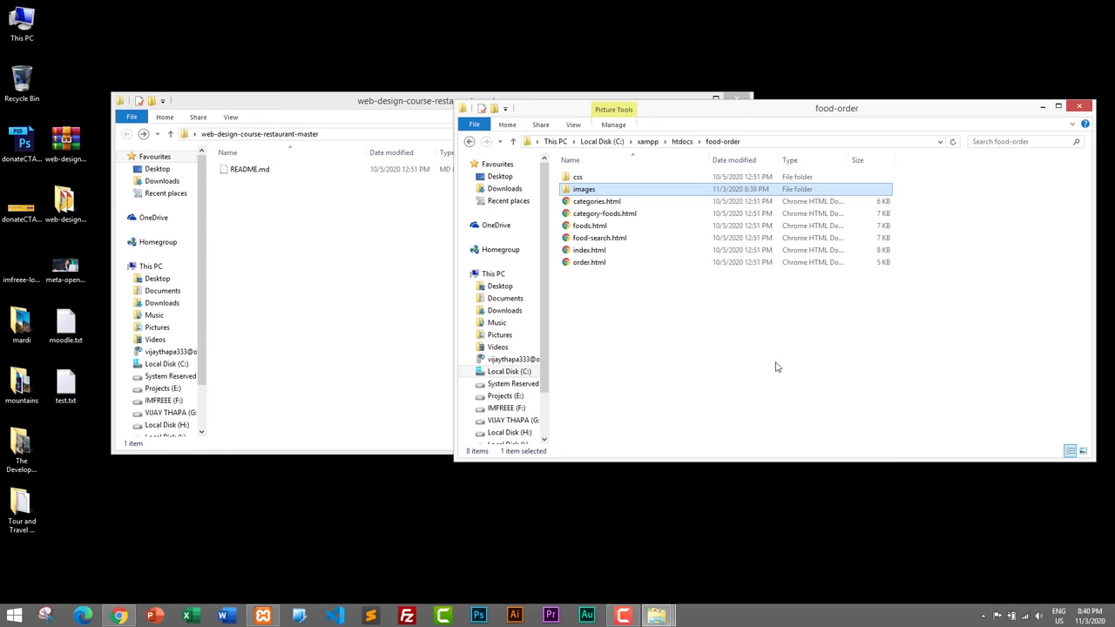
pyautogui.click(379, 277)
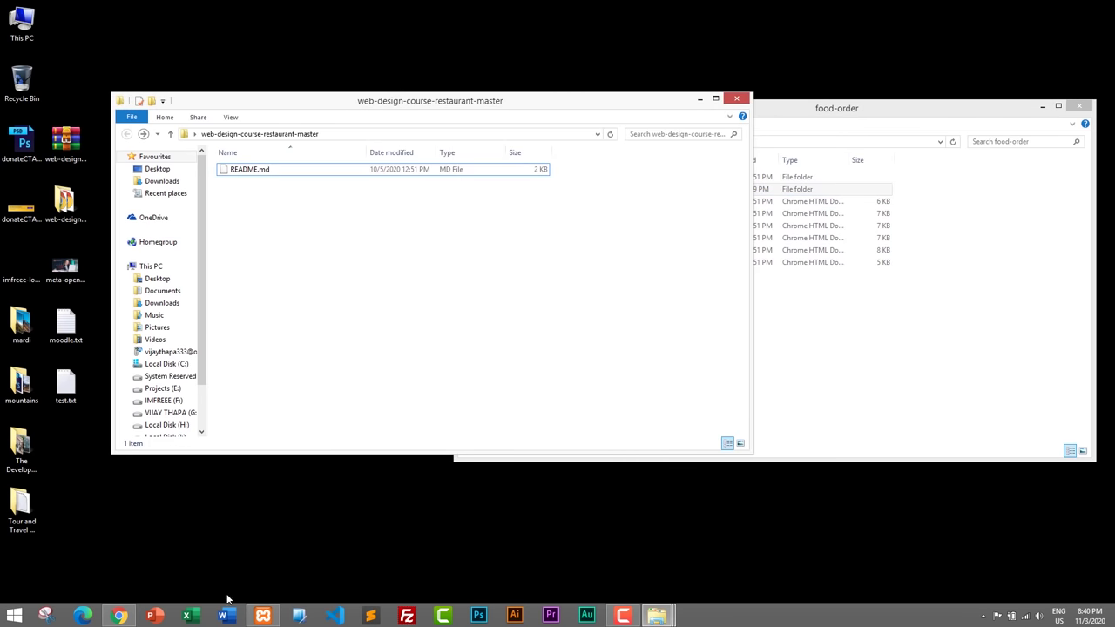
pyautogui.click(852, 405)
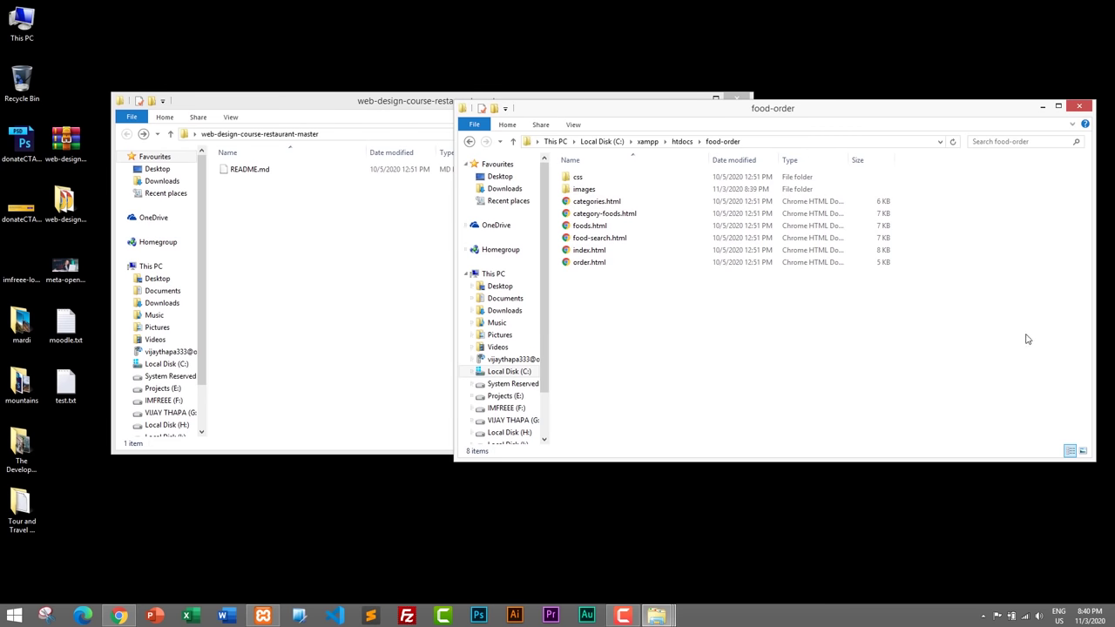
# - Check and close the web-design-course-restaurant-master folder, and permanently delete that folder and its downloaded archive from the desktop
pyautogui.click(737, 97)
pyautogui.moveTo(151, 127); pyautogui.dragTo(69, 193)
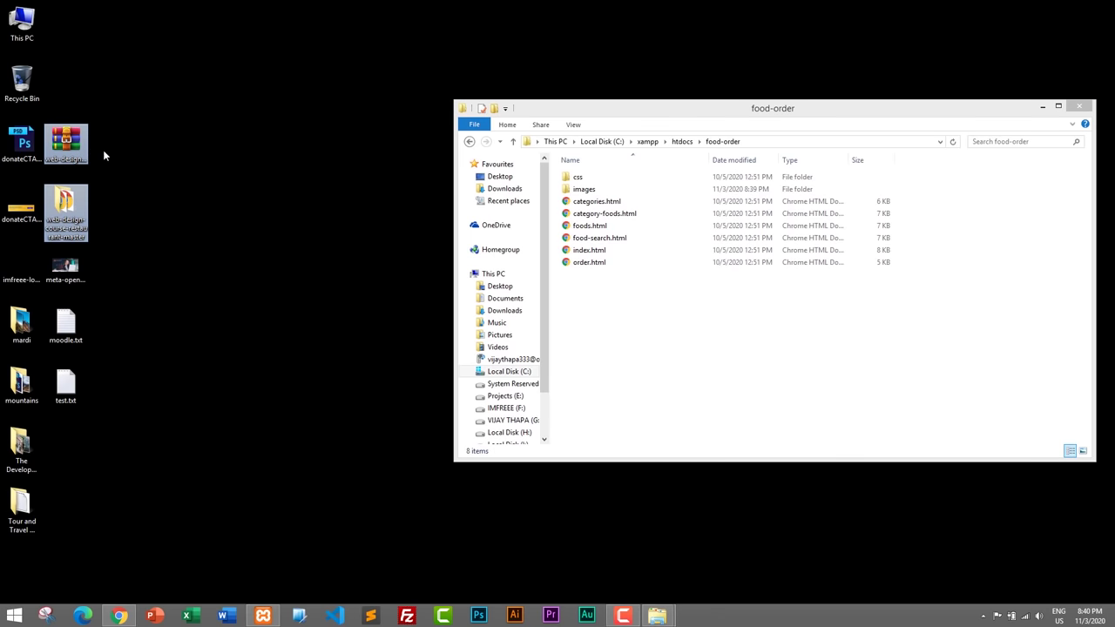
pyautogui.moveTo(133, 133); pyautogui.dragTo(64, 240)
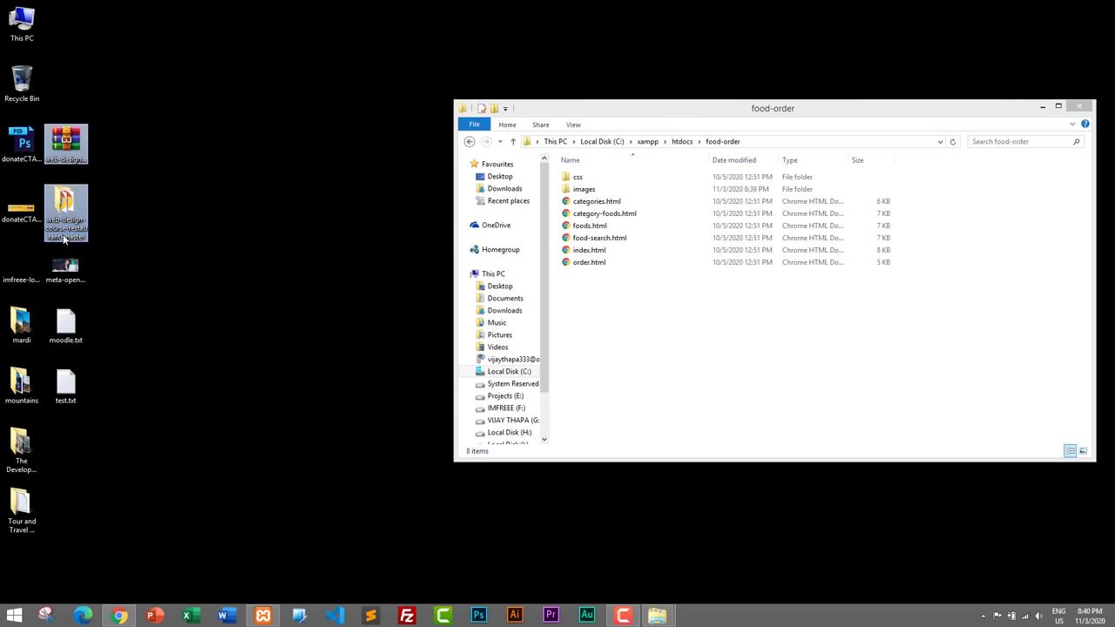
pyautogui.doubleClick(67, 207)
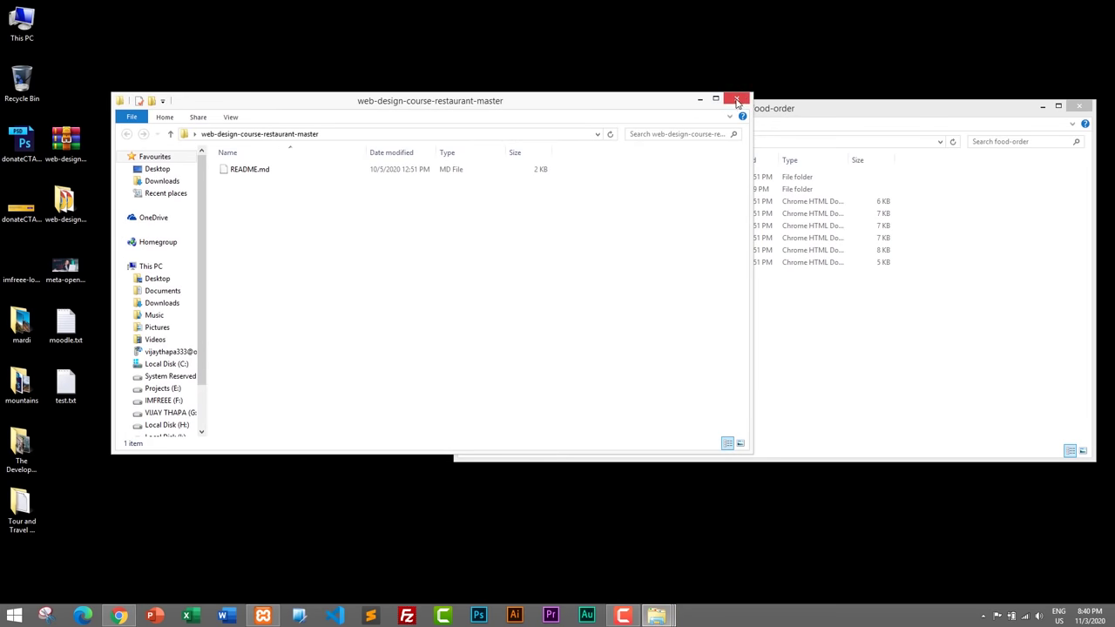
pyautogui.click(737, 98)
pyautogui.click(121, 111)
pyautogui.moveTo(137, 112); pyautogui.dragTo(46, 240)
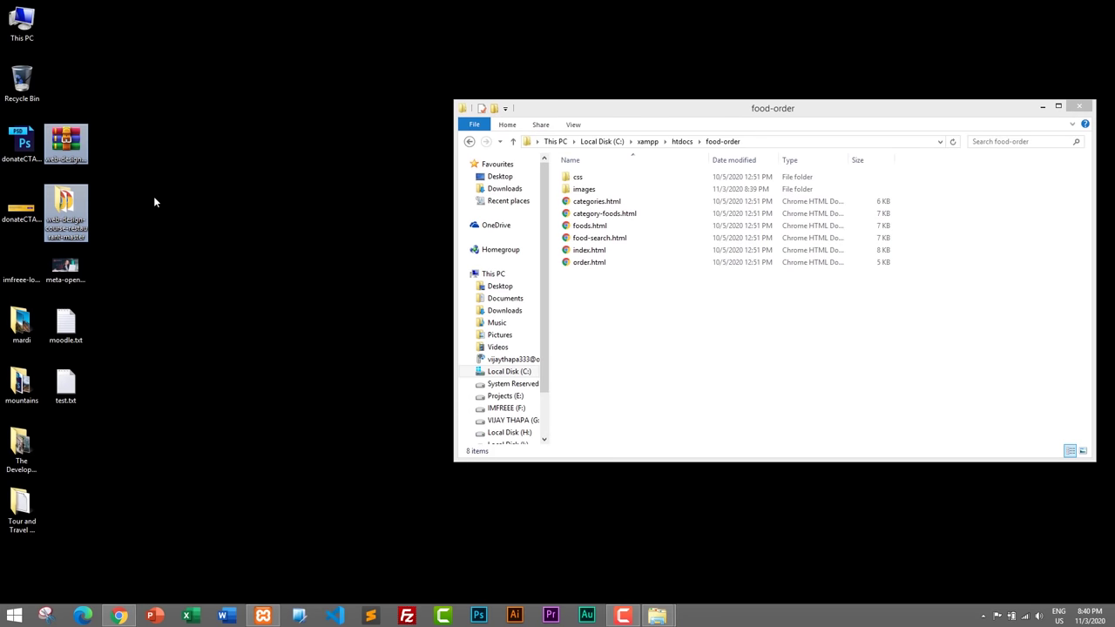
pyautogui.hotkey('shift', 'Delete')
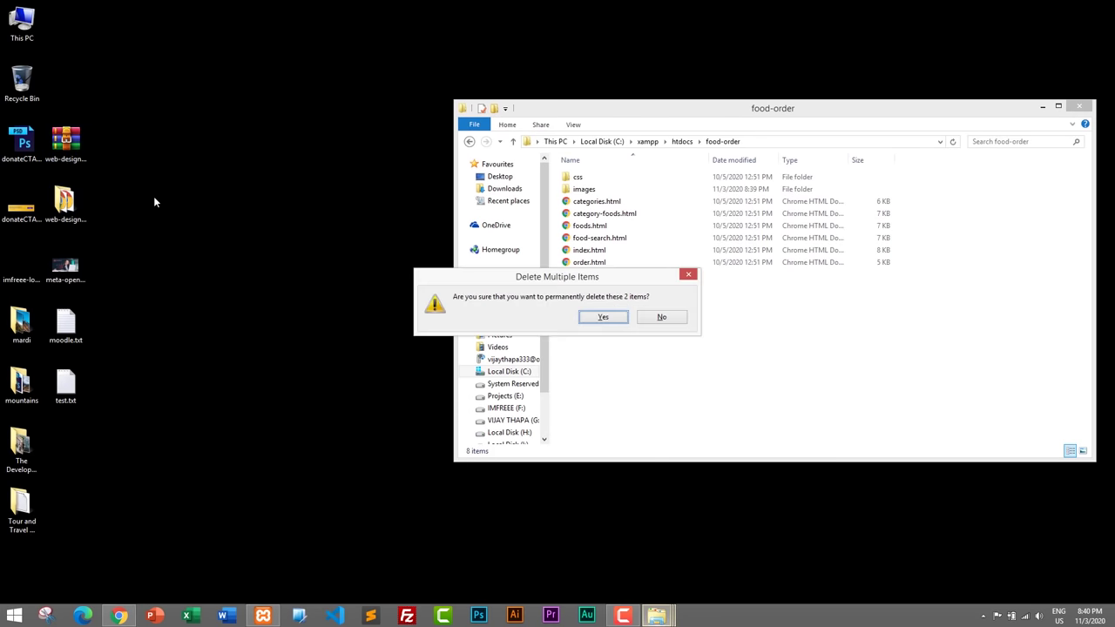
pyautogui.press('Return')
# - Center the food-order window on the desktop, go up to htdocs, and reopen food-order to review its files
pyautogui.moveTo(755, 108); pyautogui.dragTo(530, 56)
pyautogui.click(245, 89)
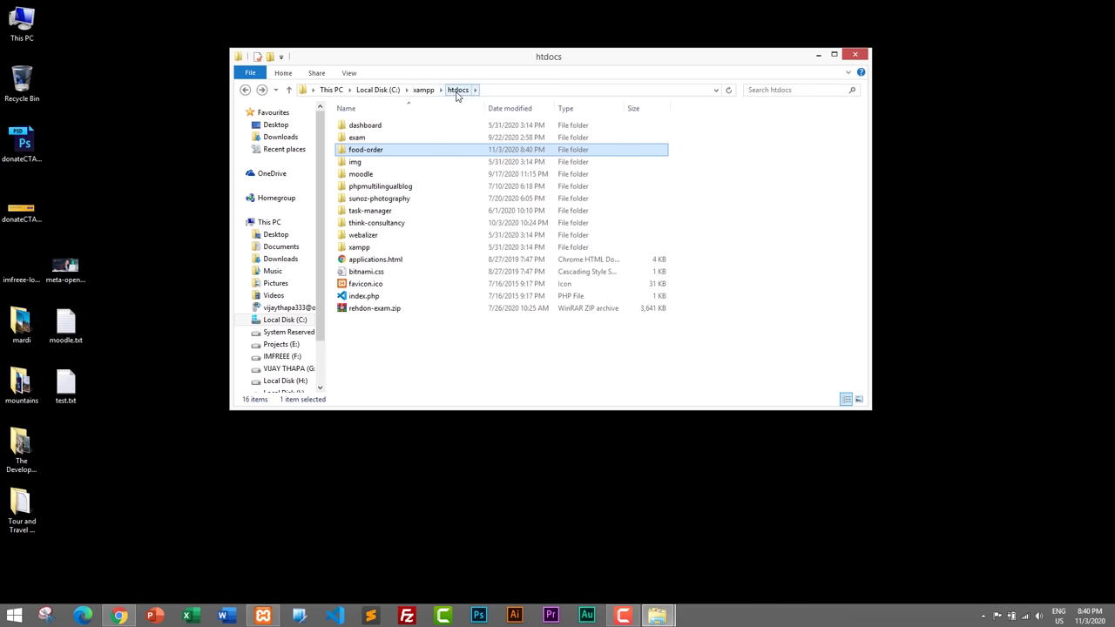
pyautogui.doubleClick(401, 150)
pyautogui.click(461, 164)
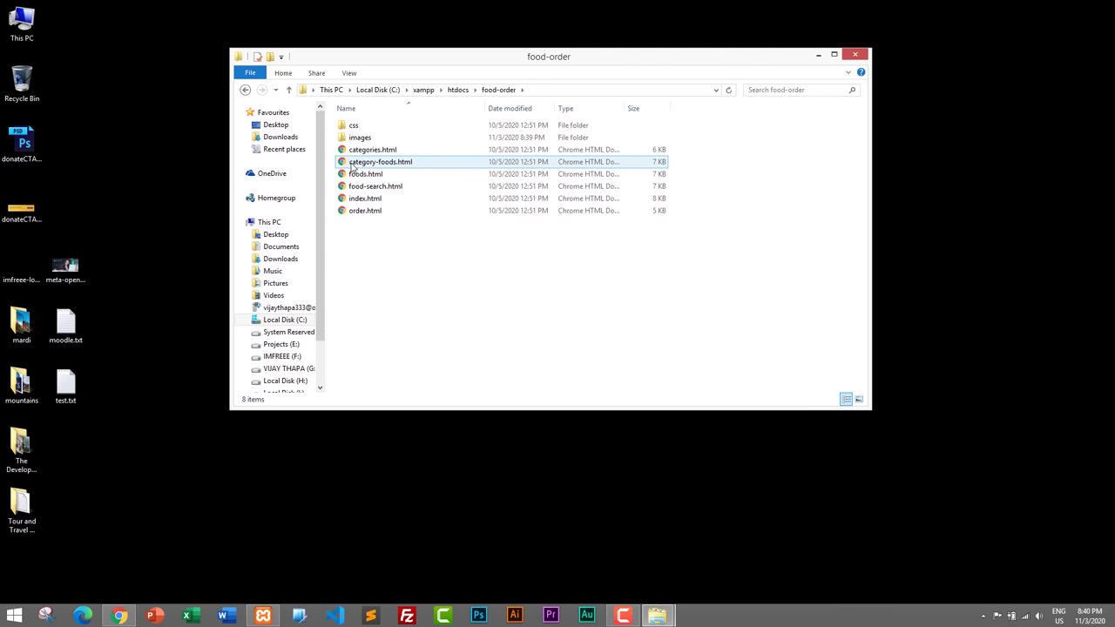
pyautogui.moveTo(352, 165); pyautogui.dragTo(184, 215)
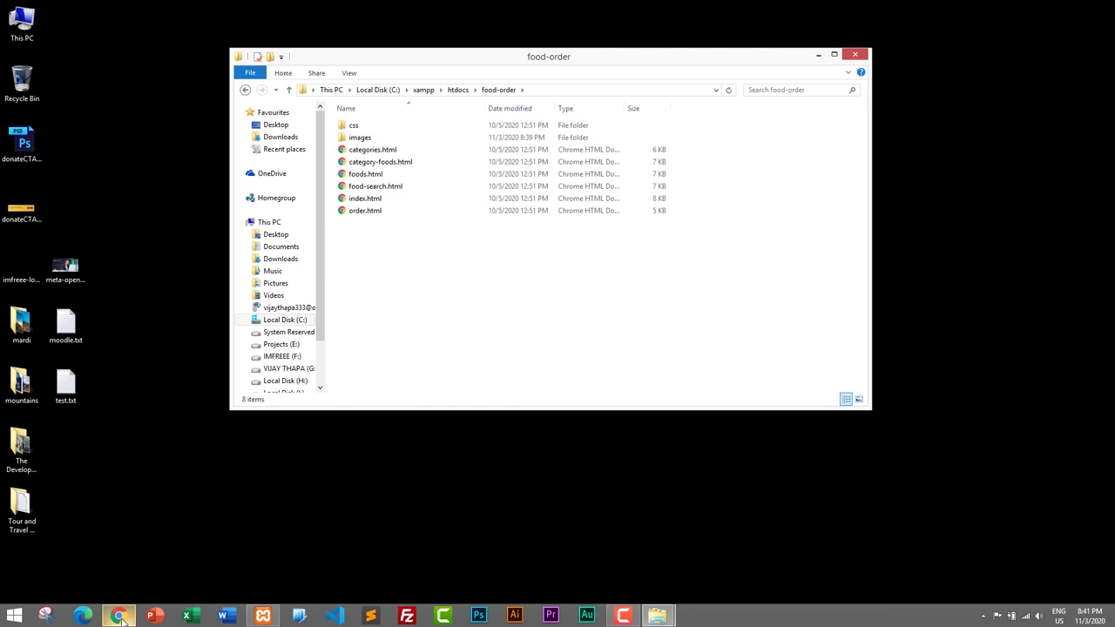
# - Switch to Chrome and open localhost/food-order in a new tab
pyautogui.moveTo(122, 617)
pyautogui.click(119, 616)
pyautogui.click(571, 10)
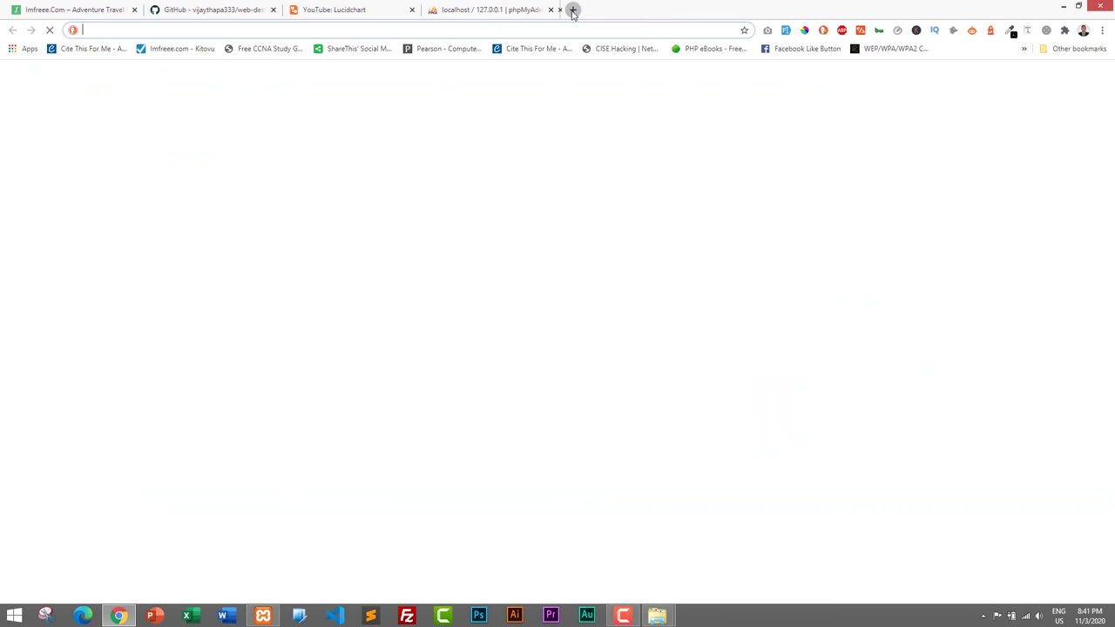
pyautogui.write('localhost/phpmyadmin/')
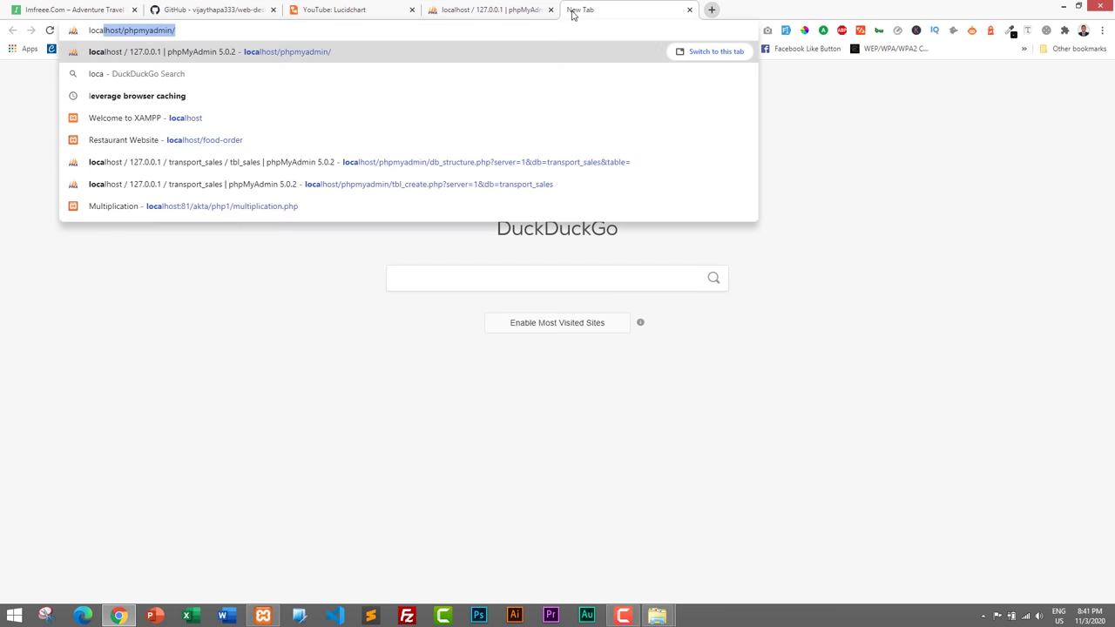
pyautogui.press('Right')
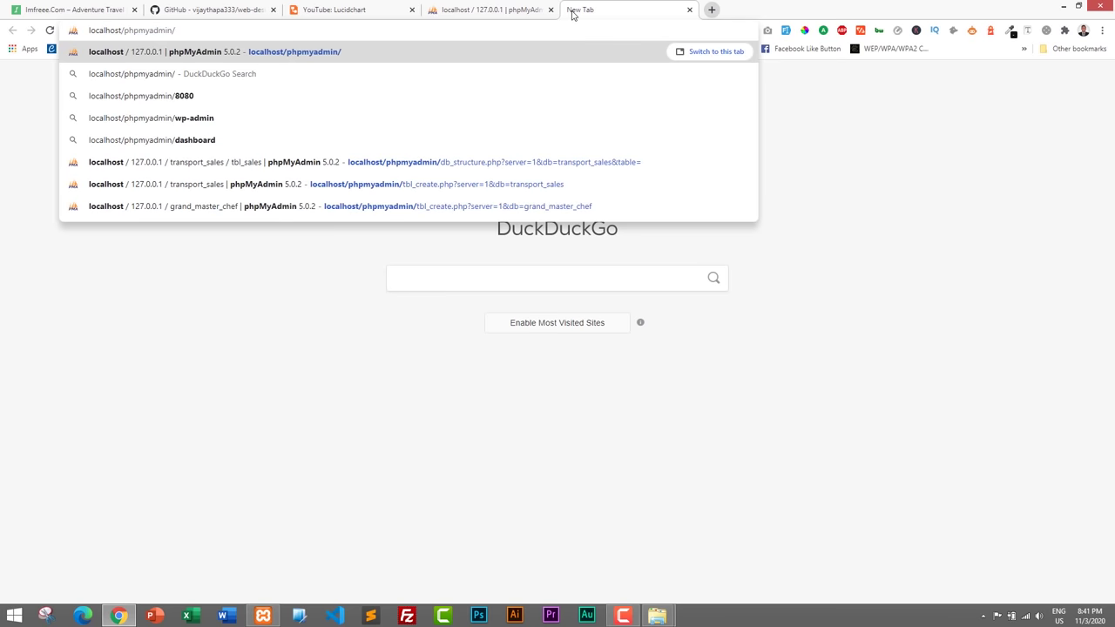
pyautogui.press('BackSpace')
pyautogui.press('BackSpace')
pyautogui.press('BackSpace')
pyautogui.press('BackSpace')
pyautogui.press('BackSpace')
pyautogui.press('BackSpace')
pyautogui.press('BackSpace')
pyautogui.press('BackSpace')
pyautogui.press('BackSpace')
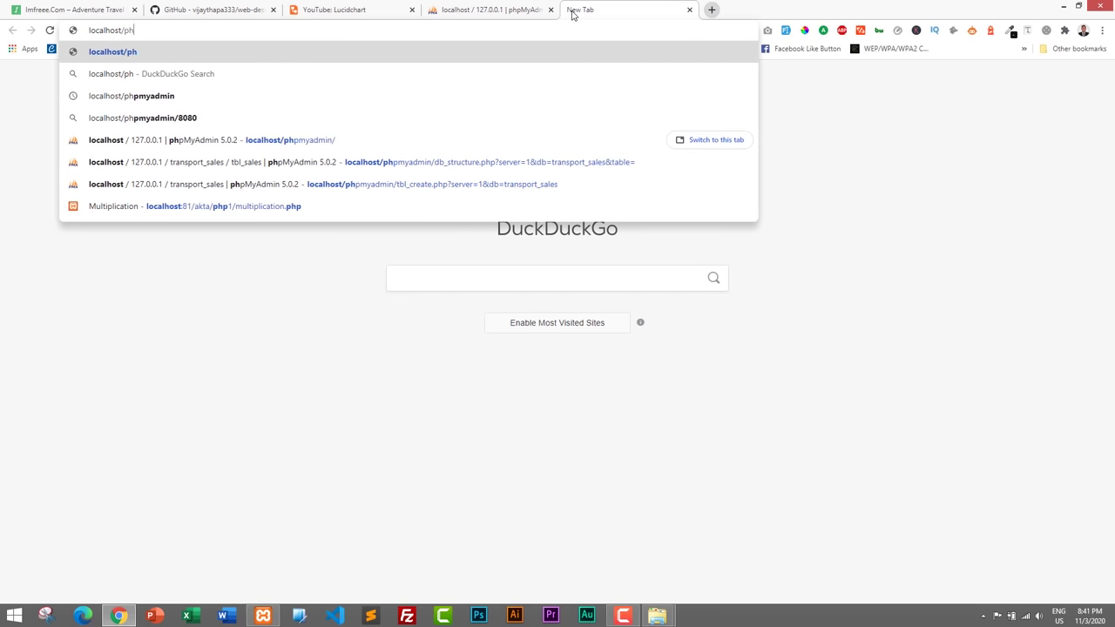
pyautogui.press('BackSpace')
pyautogui.press('BackSpace')
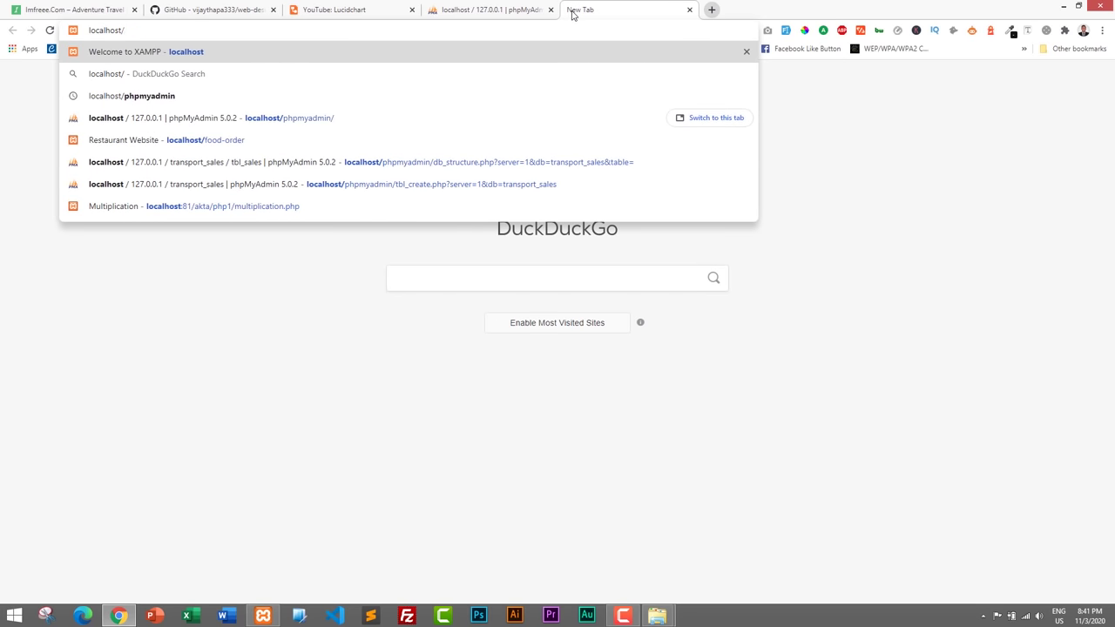
pyautogui.write('food-')
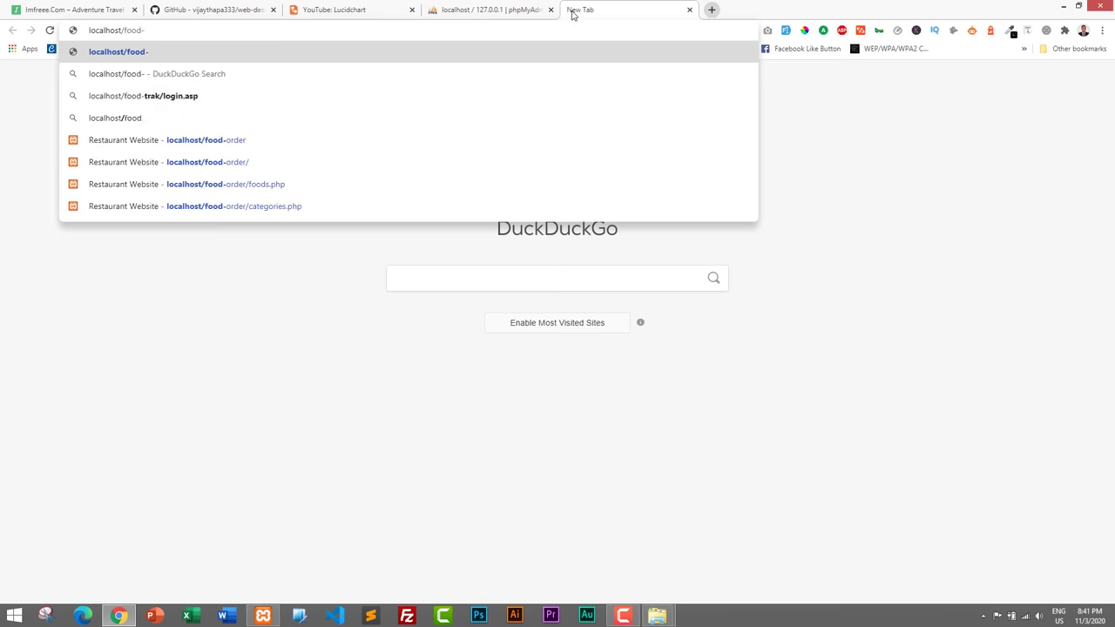
pyautogui.write('order')
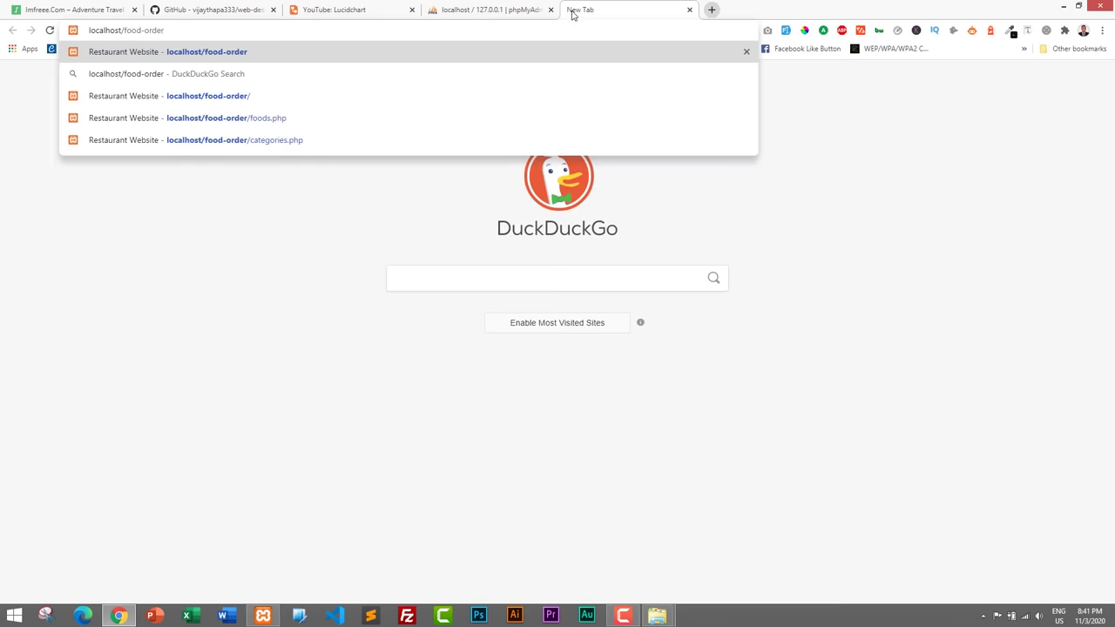
pyautogui.press('Return')
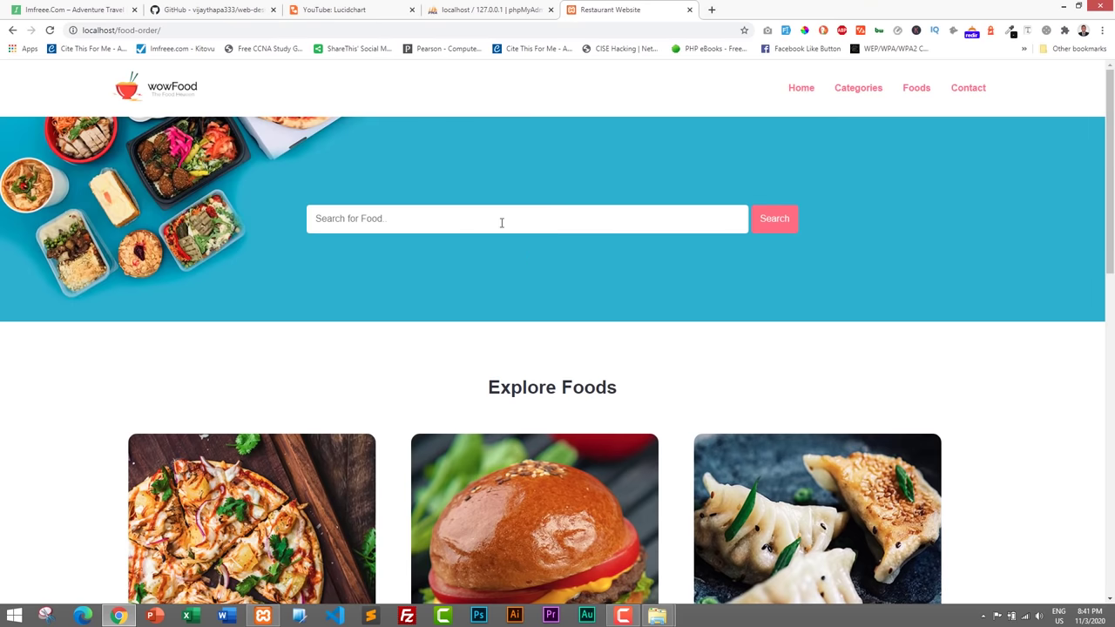
# - Look through the restaurant home page from the food search down to the footer and back
pyautogui.scroll(-2, 371, 214)
pyautogui.scroll(2, 349, 239)
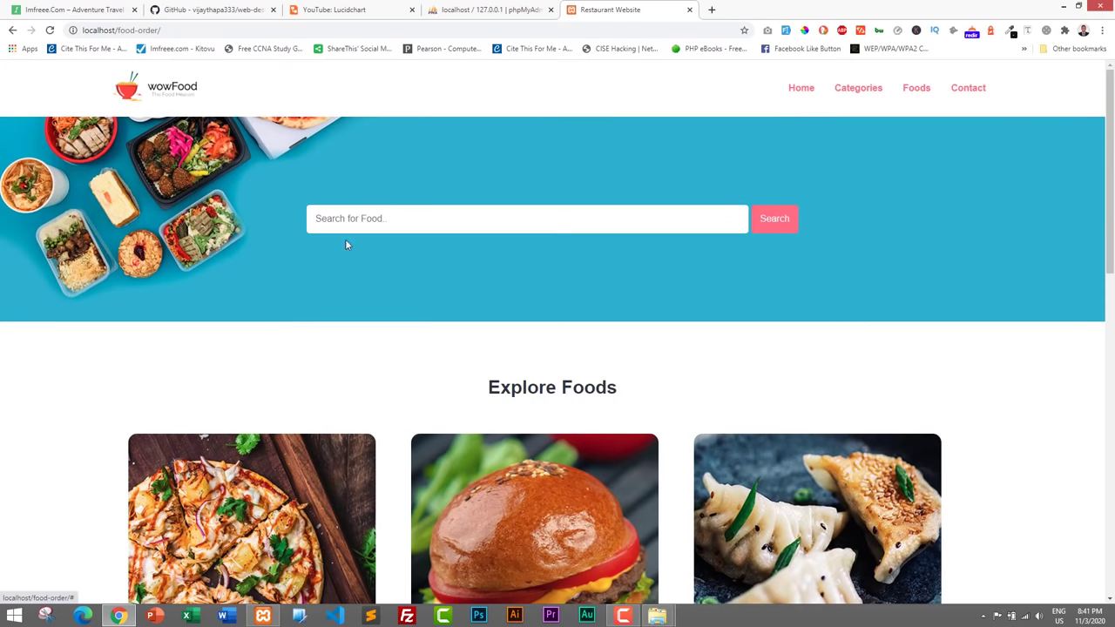
pyautogui.scroll(-1, 424, 237)
pyautogui.scroll(-5, 424, 237)
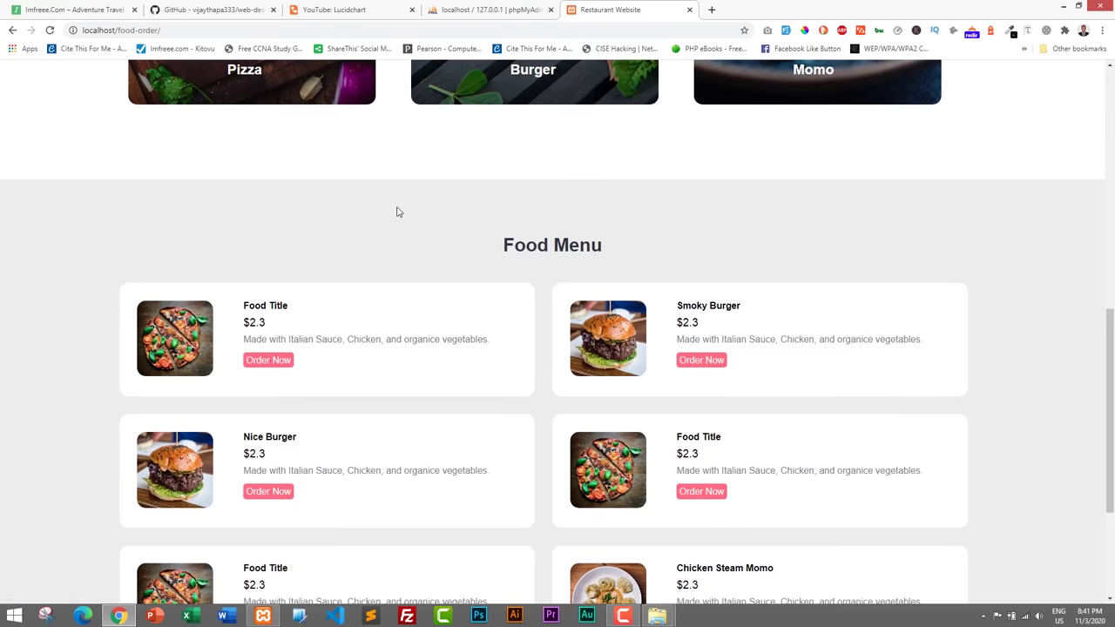
pyautogui.scroll(-3, 398, 214)
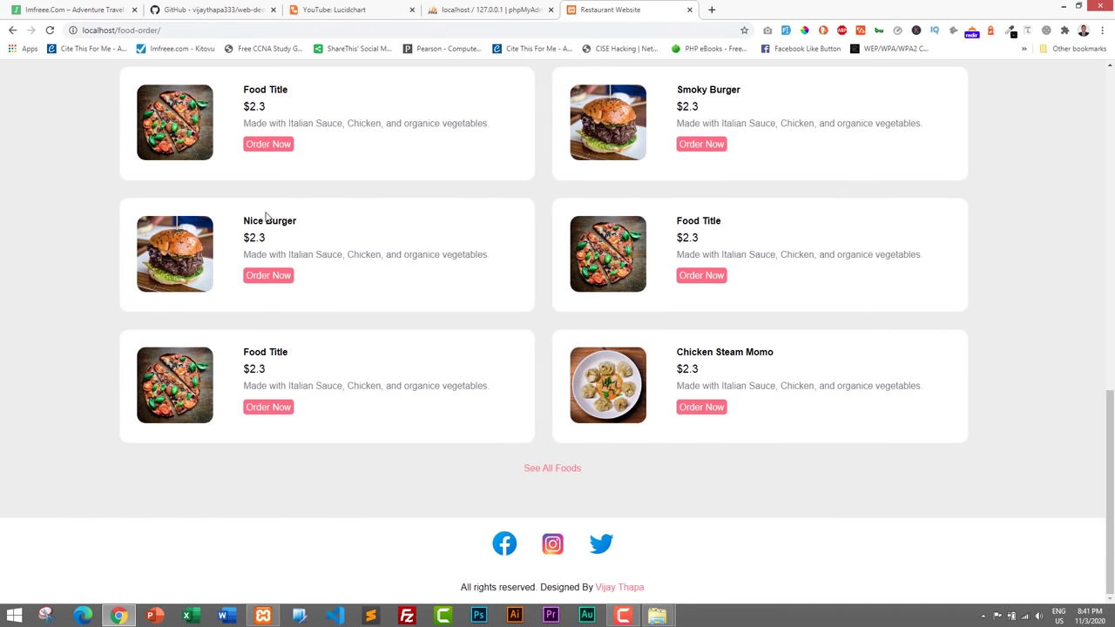
pyautogui.scroll(1, 339, 189)
pyautogui.scroll(3, 340, 189)
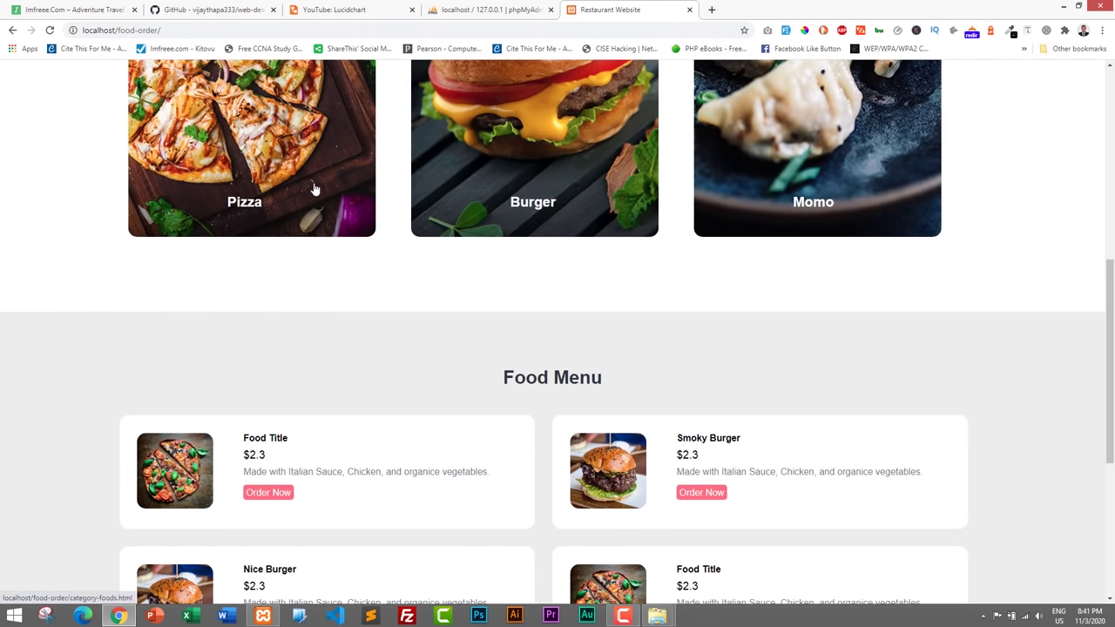
pyautogui.scroll(4, 315, 189)
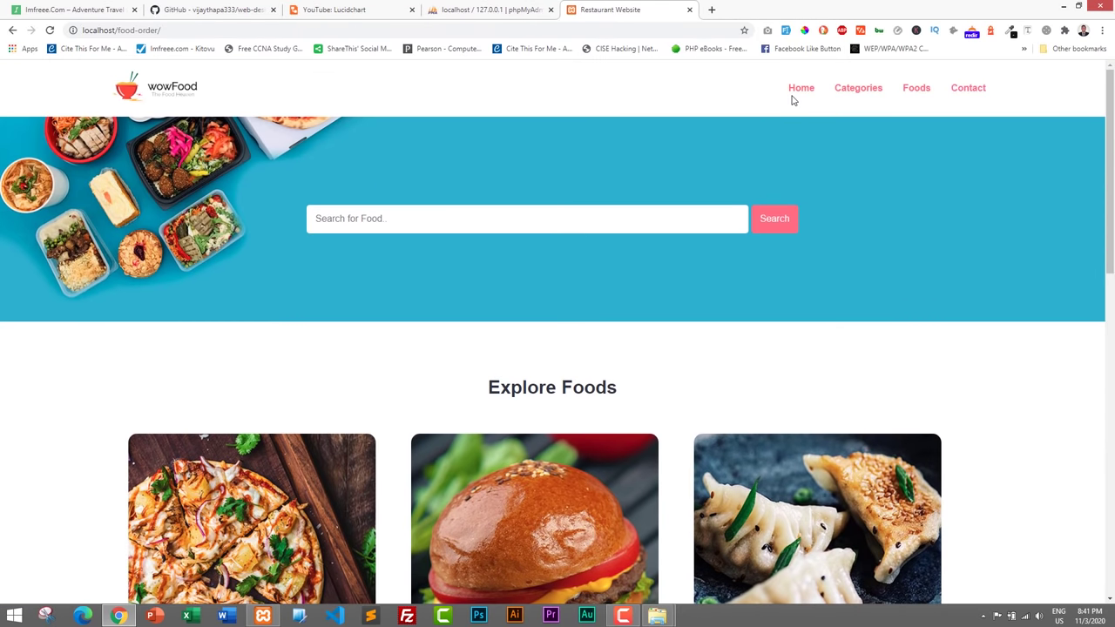
# - Check the site's navigation by opening the Home, Categories and Foods pages, and return to Home
pyautogui.click(803, 90)
pyautogui.click(859, 89)
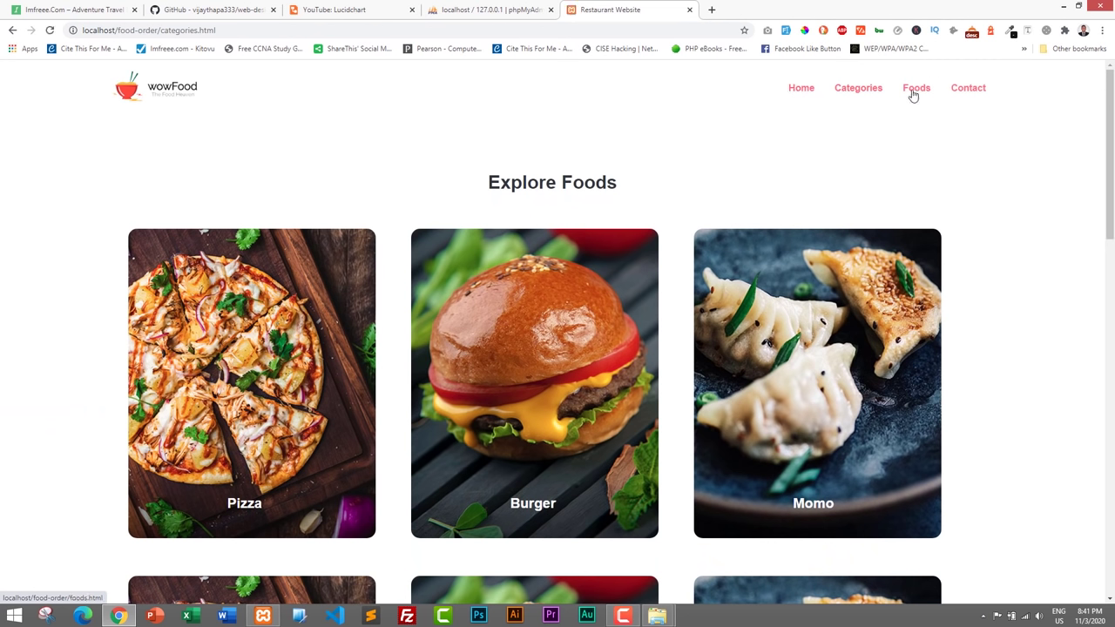
pyautogui.click(915, 91)
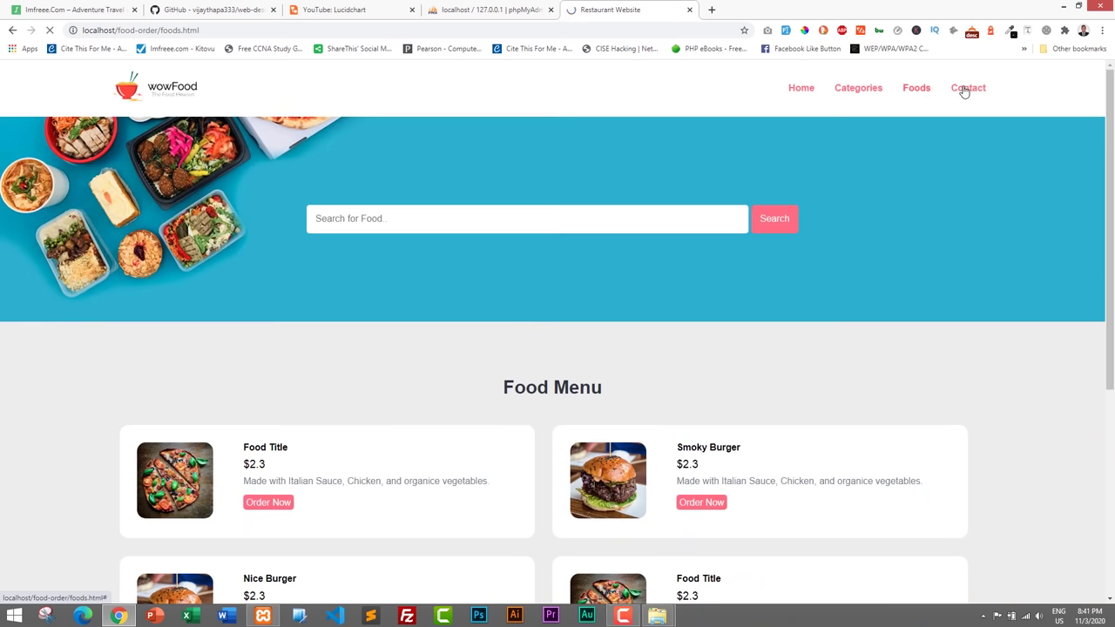
pyautogui.click(800, 91)
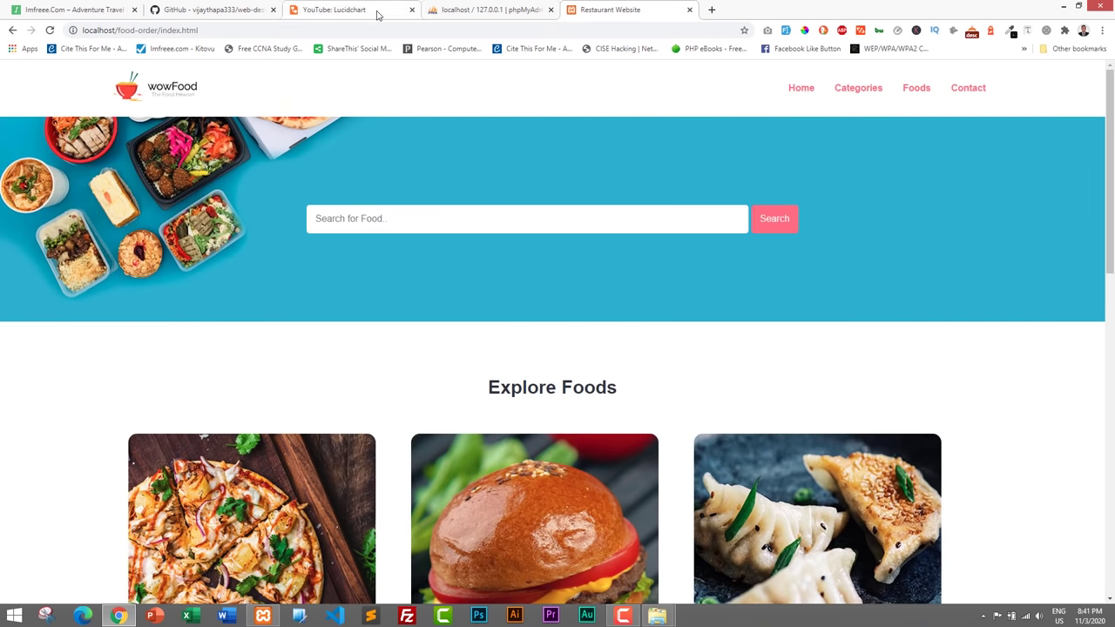
pyautogui.click(1065, 9)
# - Switch to phpMyAdmin and start a new database named food-order
pyautogui.click(491, 11)
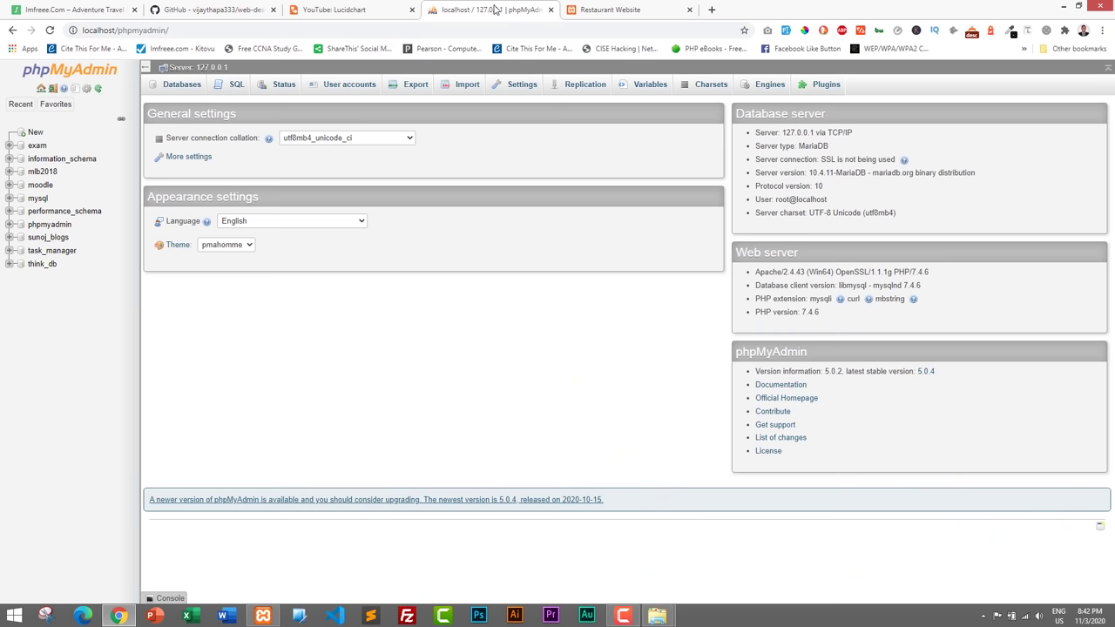
pyautogui.click(181, 29)
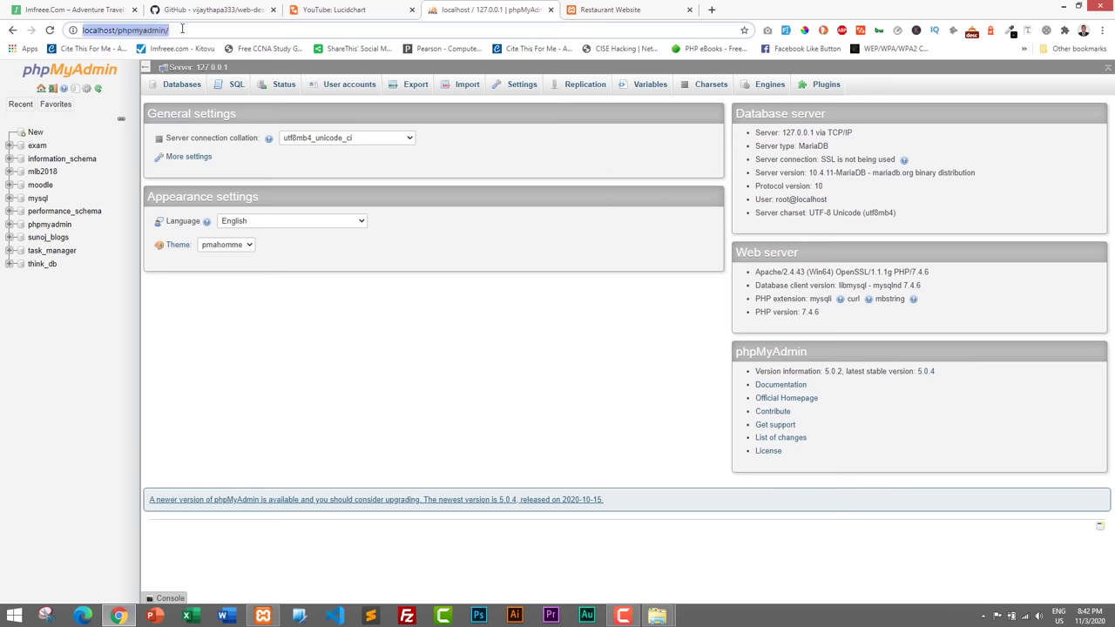
pyautogui.click(179, 30)
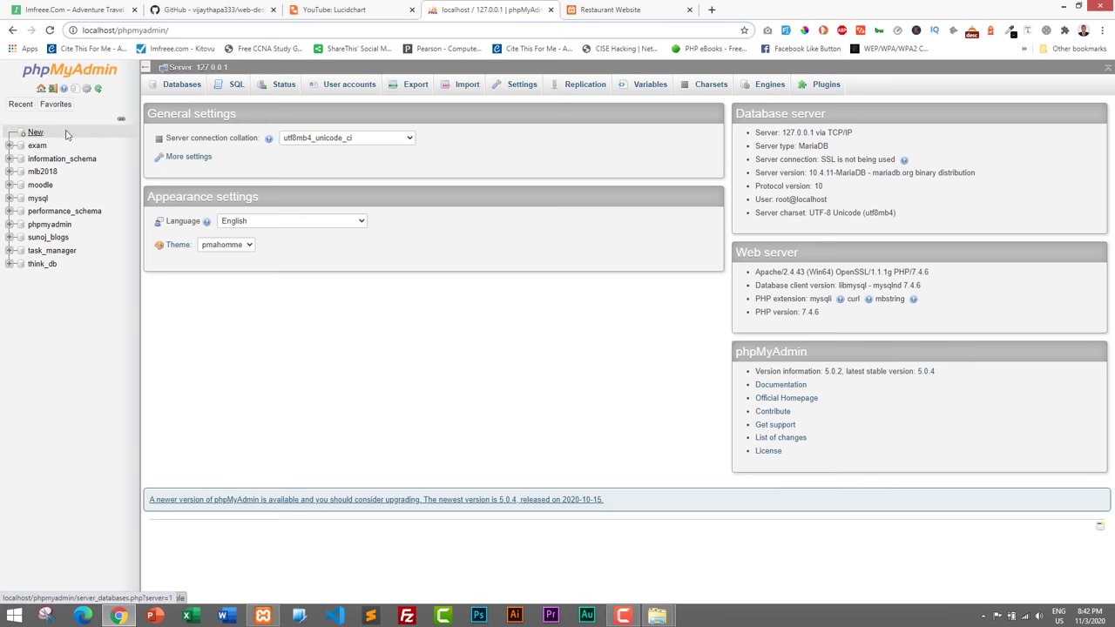
pyautogui.click(35, 132)
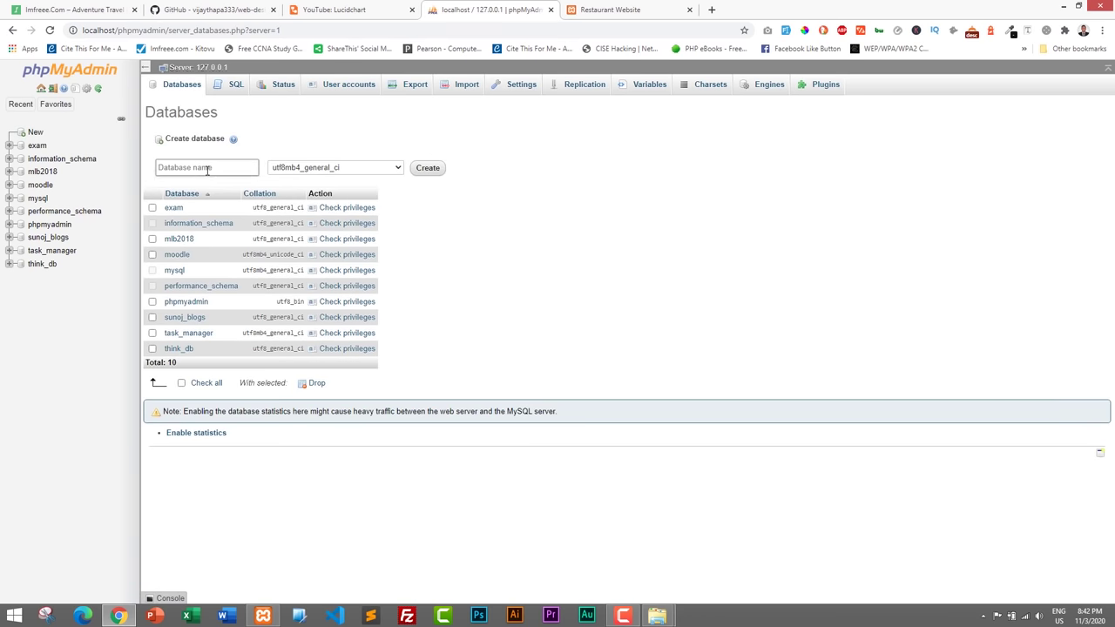
pyautogui.click(208, 168)
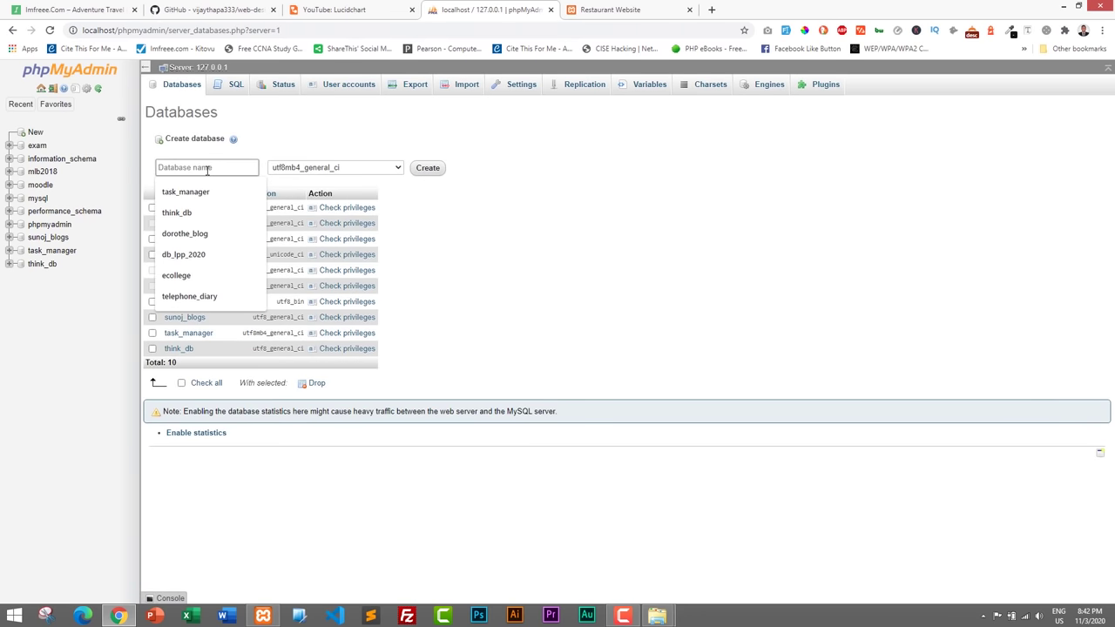
pyautogui.write('food')
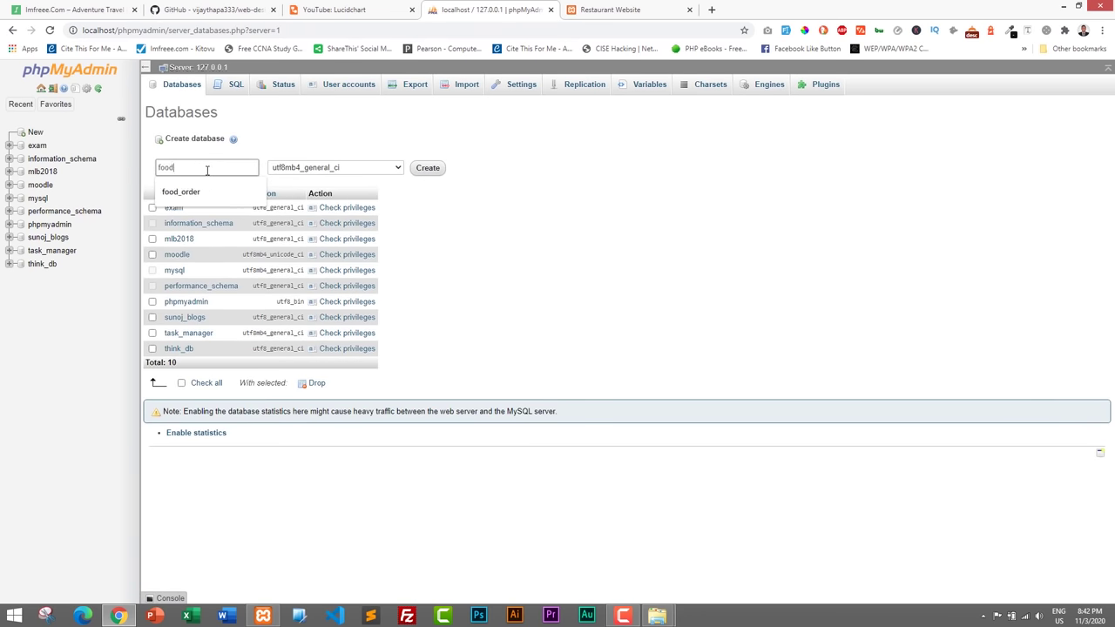
pyautogui.write('-order')
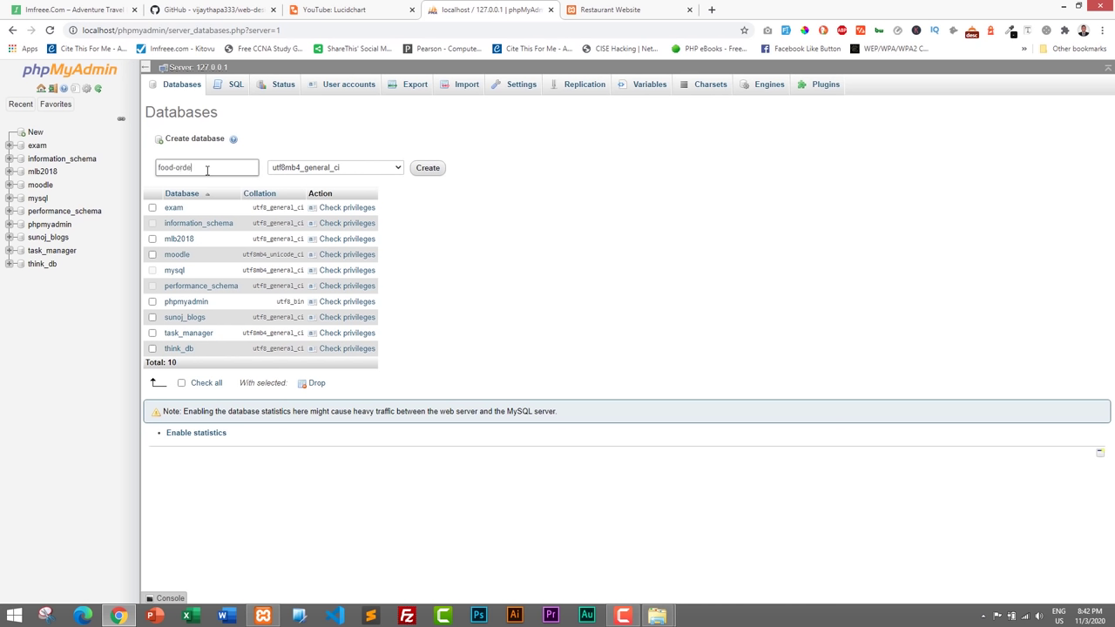
# - Set the new database's collation to utf8_general_ci and create the database
pyautogui.click(329, 169)
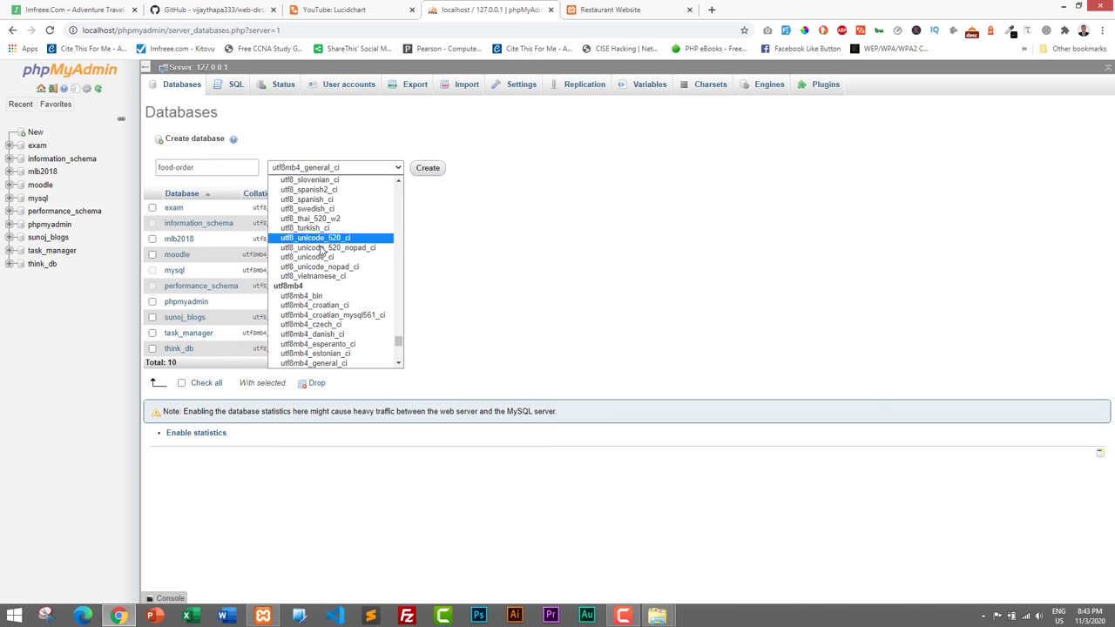
pyautogui.scroll(-3, 321, 272)
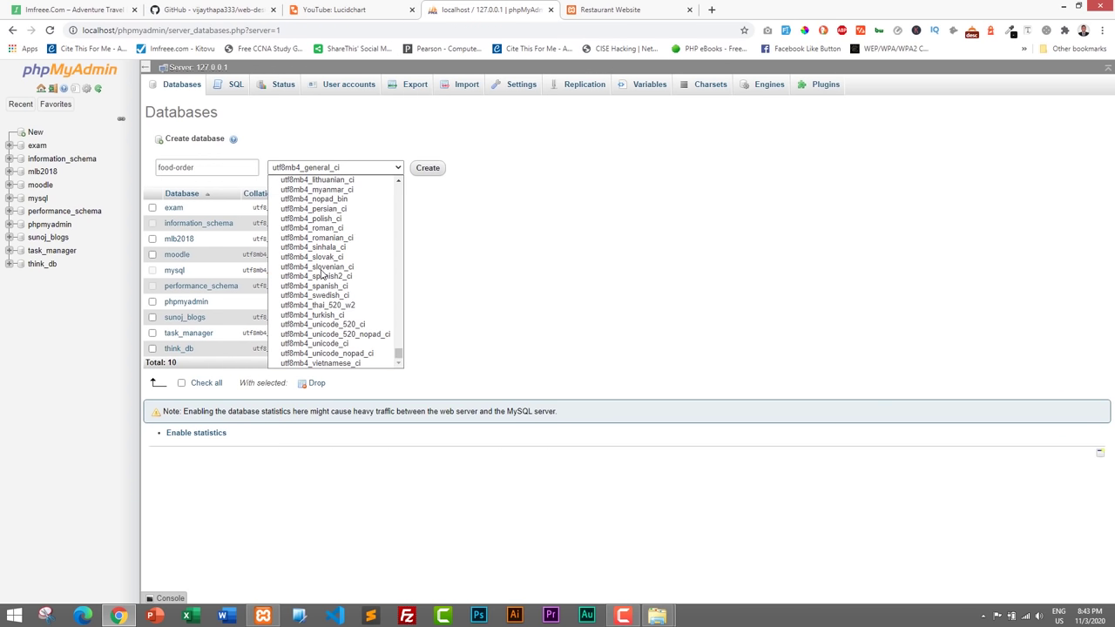
pyautogui.scroll(10, 322, 274)
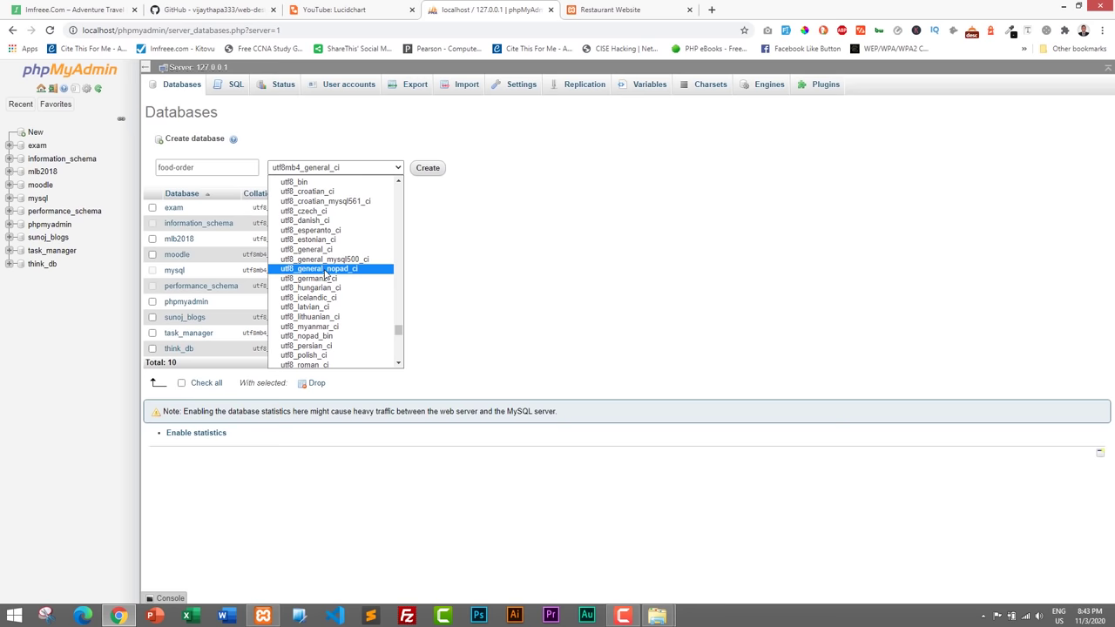
pyautogui.scroll(-2, 324, 277)
pyautogui.scroll(2, 307, 285)
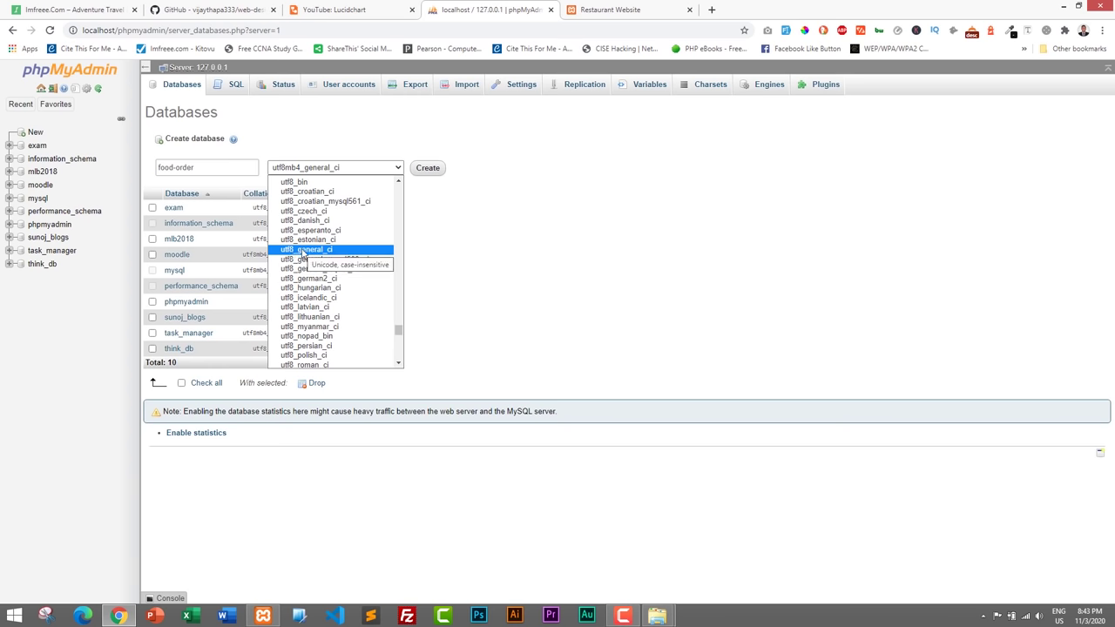
pyautogui.click(303, 250)
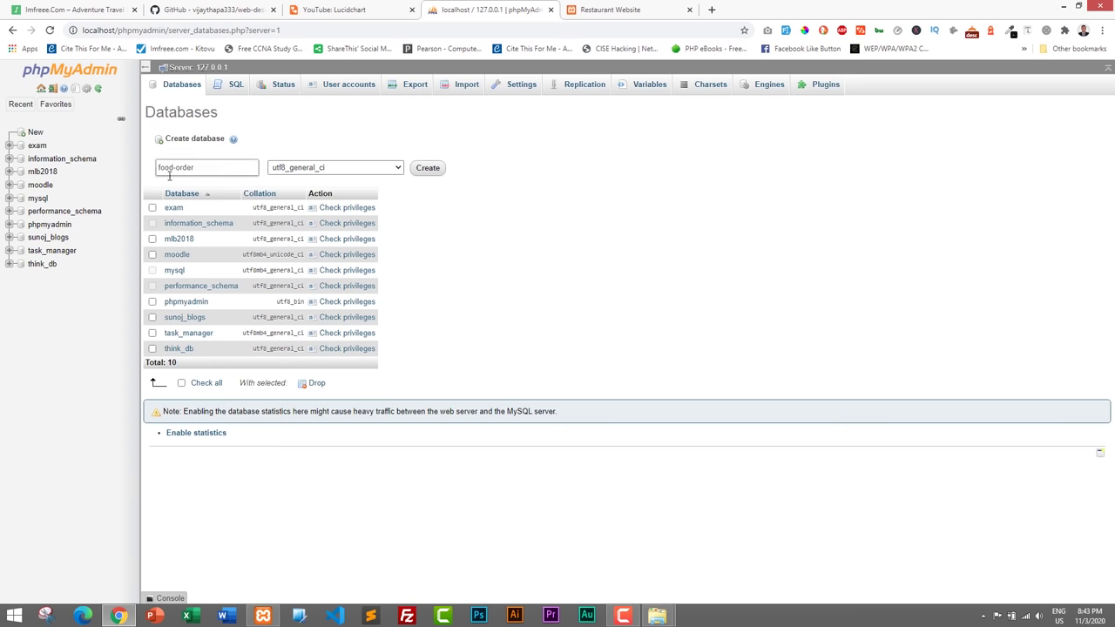
pyautogui.click(428, 168)
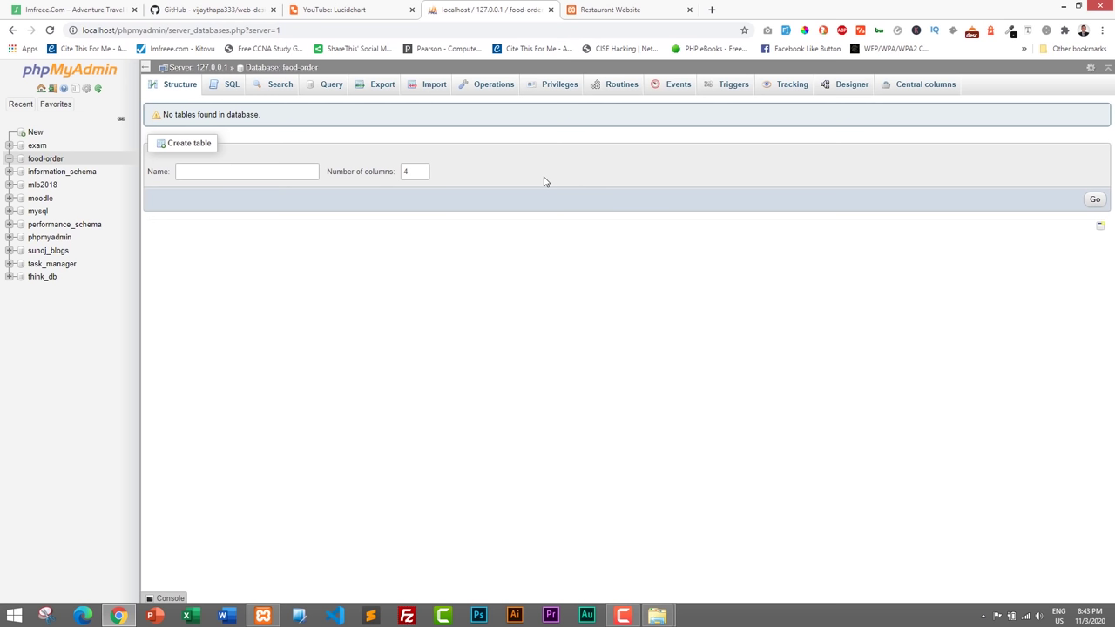
# - Return to the restaurant website and look over the home page's food search and Explore Foods categories
pyautogui.click(623, 17)
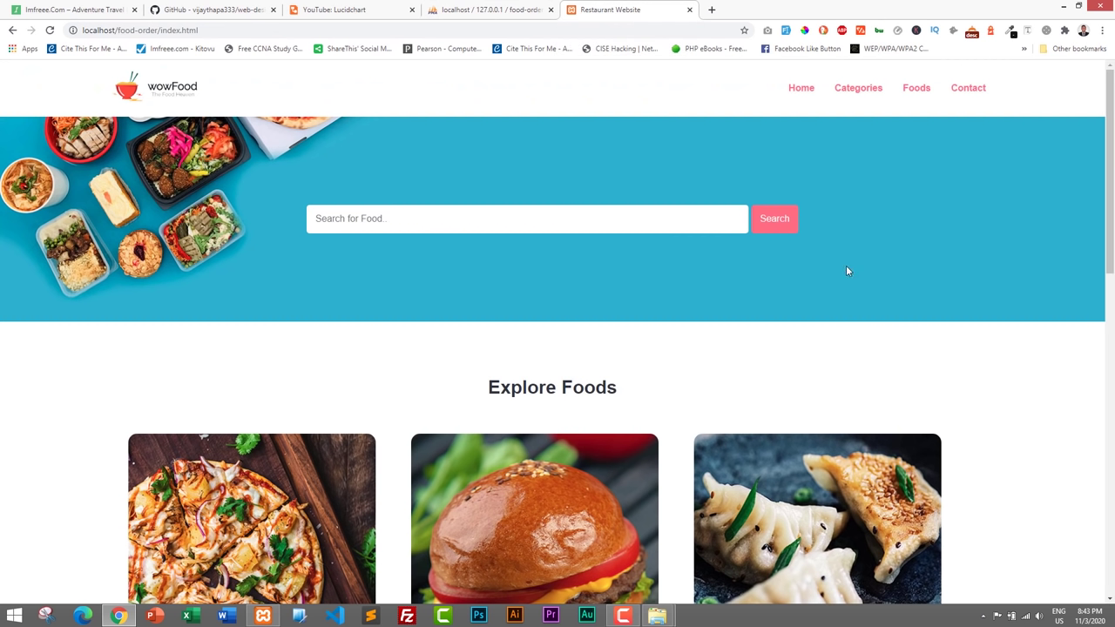
pyautogui.scroll(-1, 871, 273)
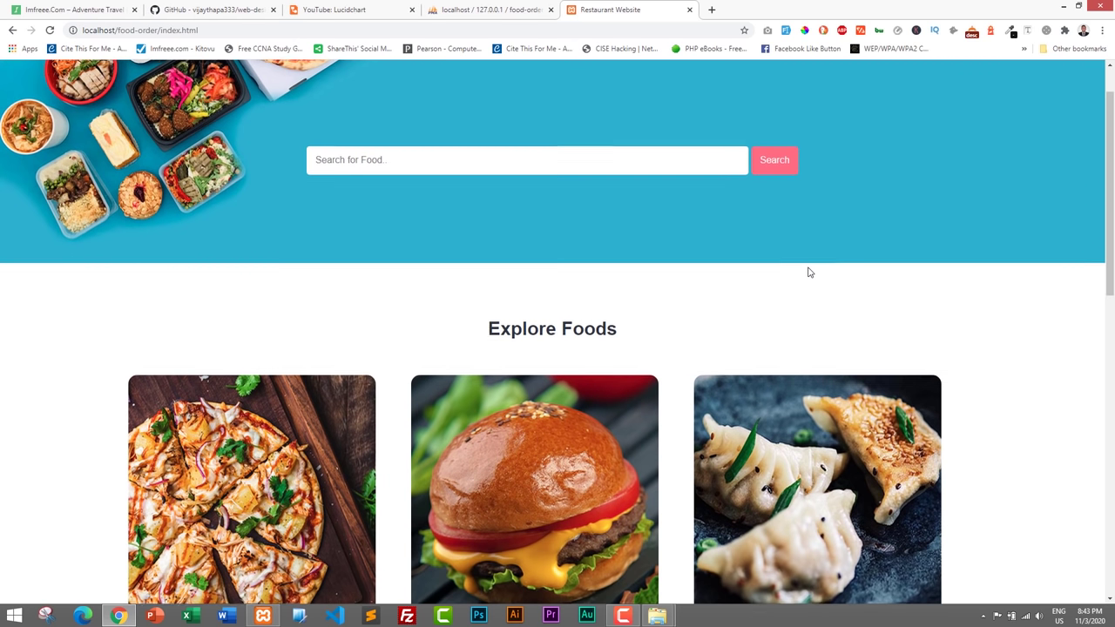
pyautogui.scroll(1, 806, 271)
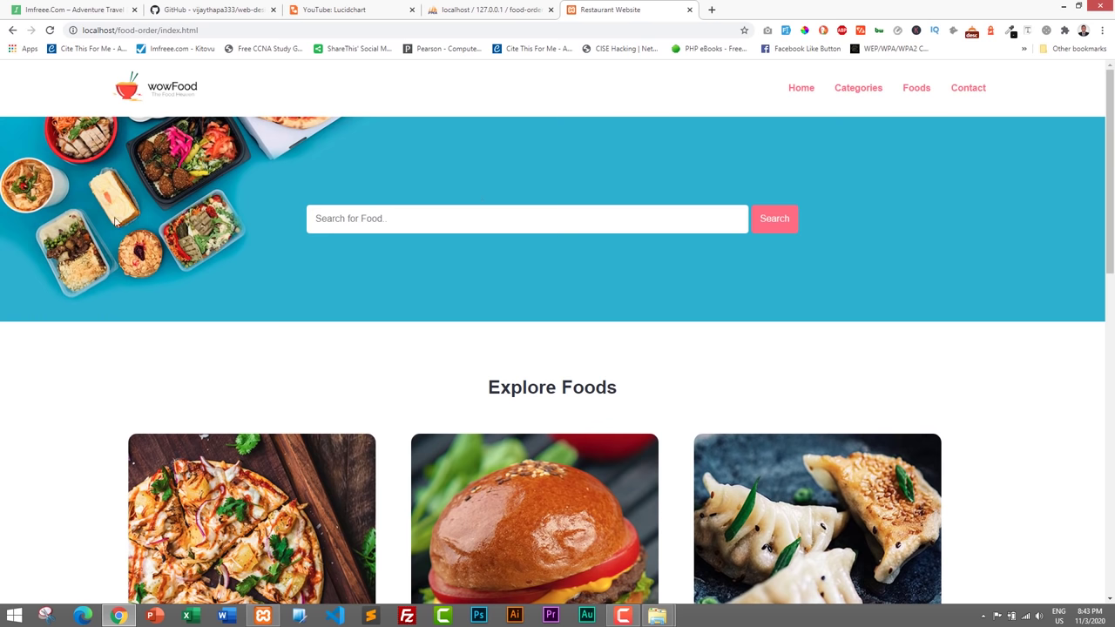
pyautogui.scroll(-10, 242, 162)
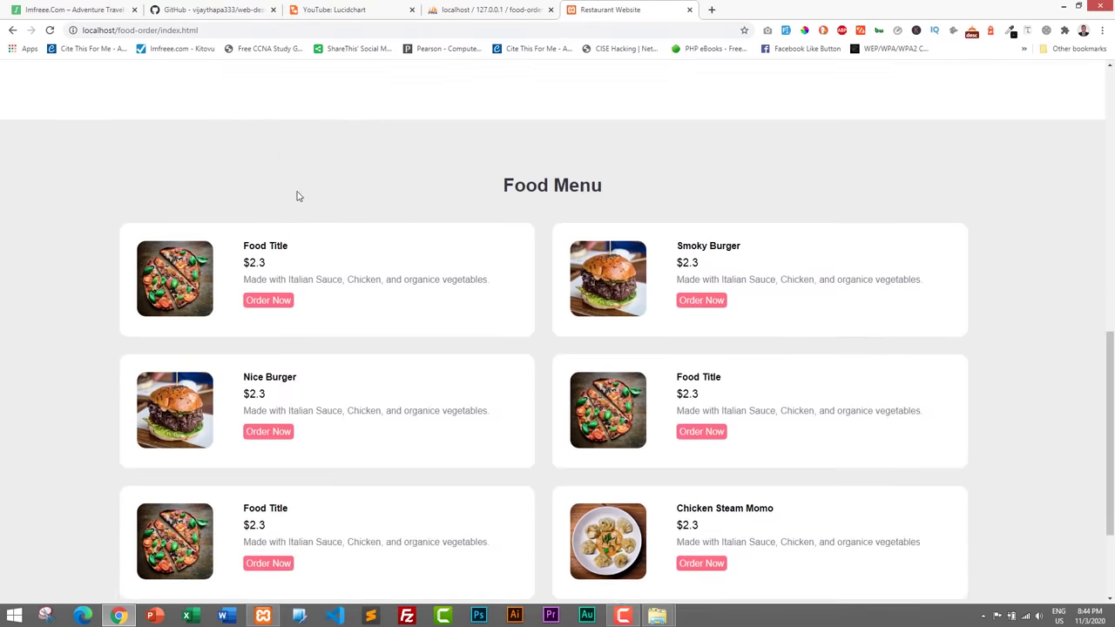
pyautogui.scroll(10, 343, 187)
pyautogui.scroll(-4, 453, 181)
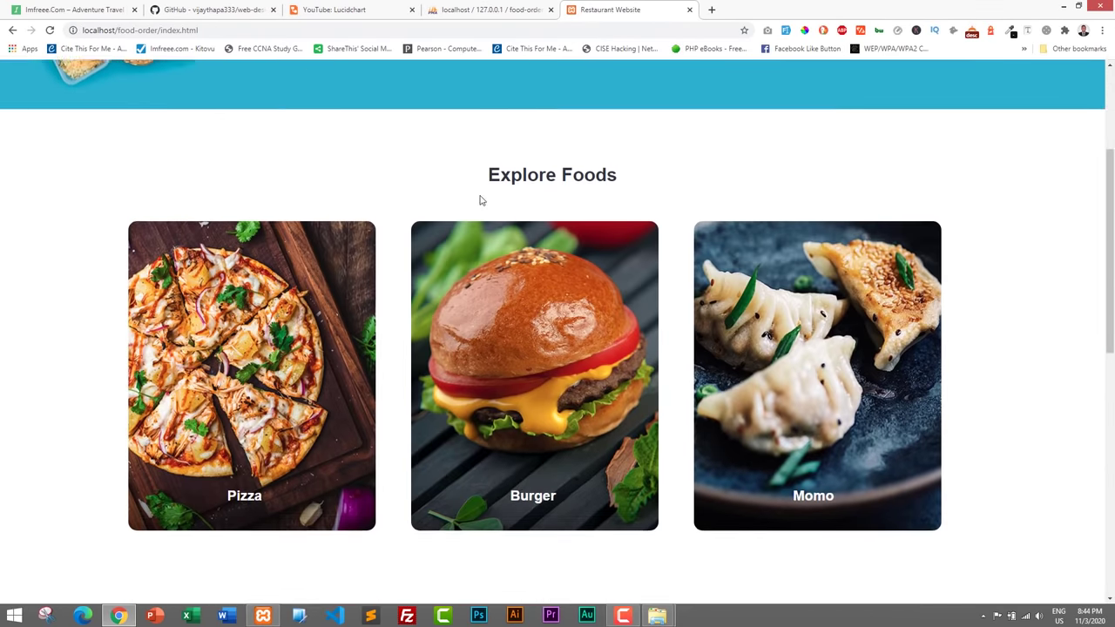
pyautogui.scroll(2, 532, 201)
pyautogui.scroll(-1, 540, 262)
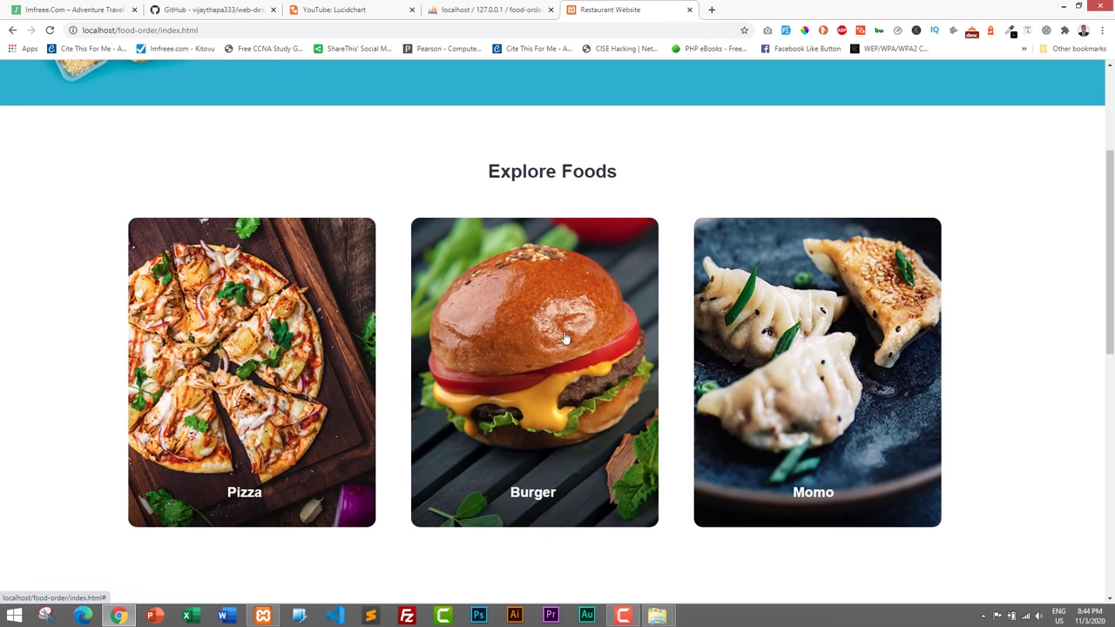
pyautogui.scroll(-1, 826, 357)
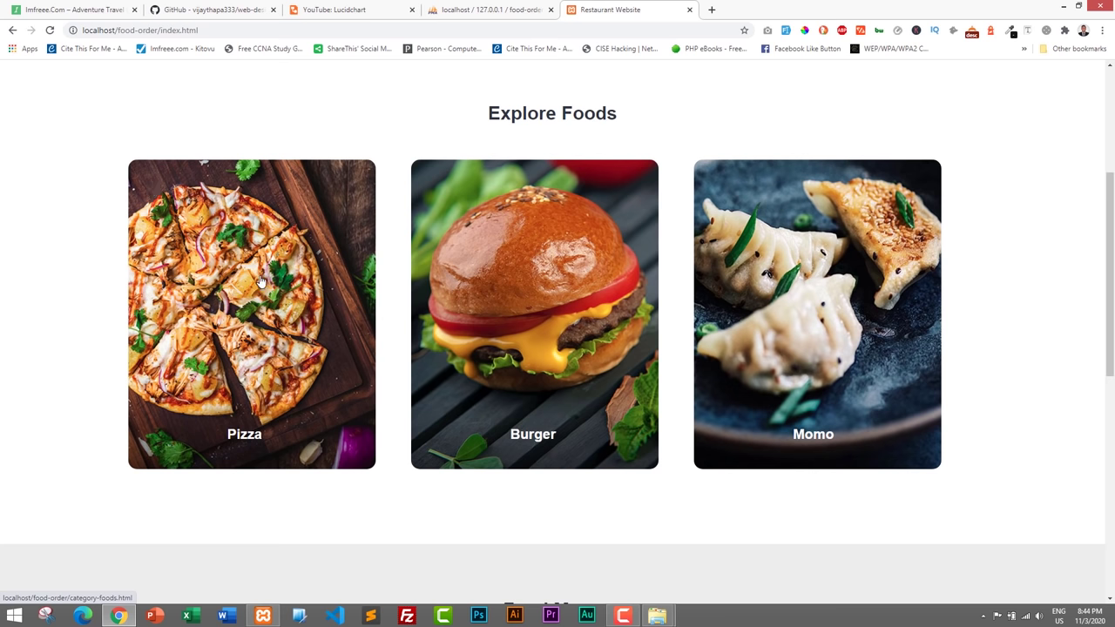
# - Compare the Explore Foods categories with the items in the Food Menu, and return to the top of the home page
pyautogui.scroll(-3, 259, 281)
pyautogui.scroll(-2, 218, 314)
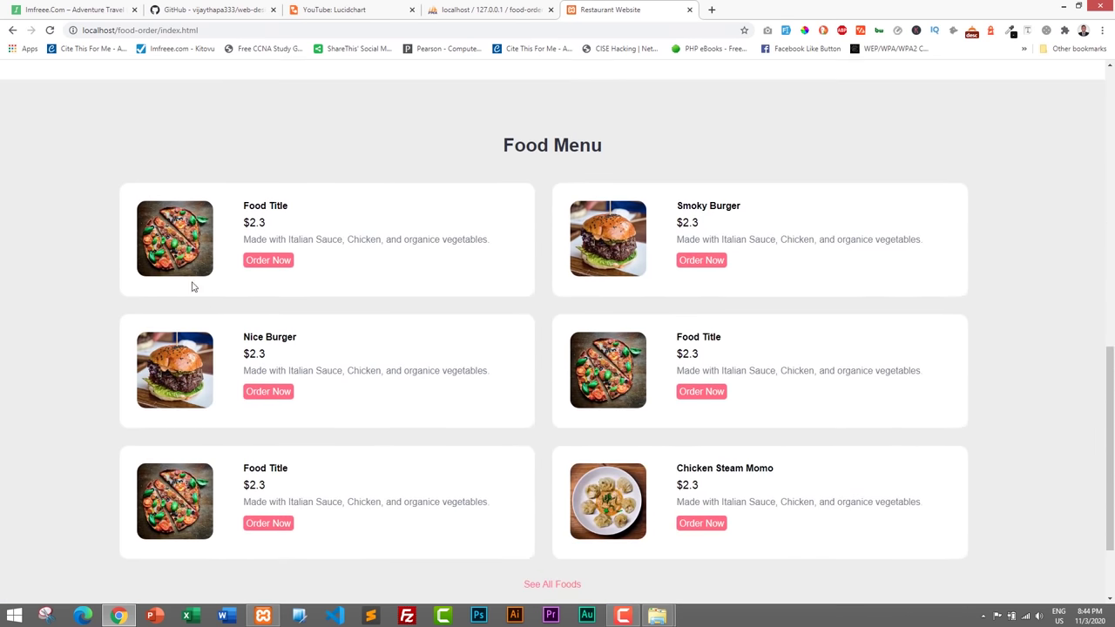
pyautogui.scroll(-1, 183, 288)
pyautogui.scroll(4, 218, 279)
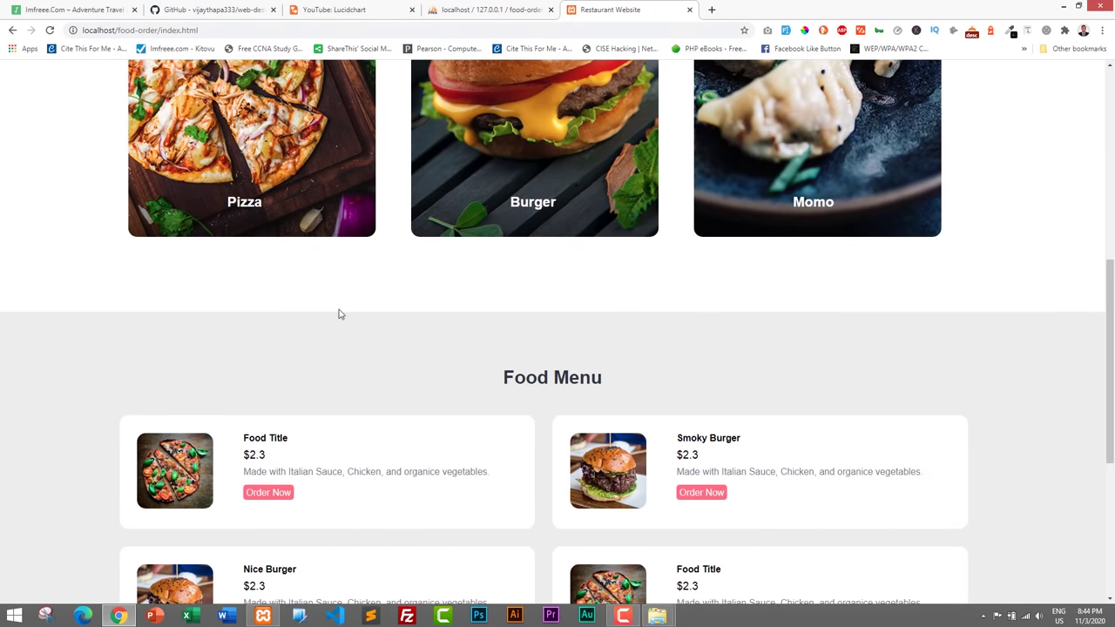
pyautogui.scroll(-1, 313, 340)
pyautogui.scroll(-1, 262, 331)
pyautogui.scroll(5, 205, 198)
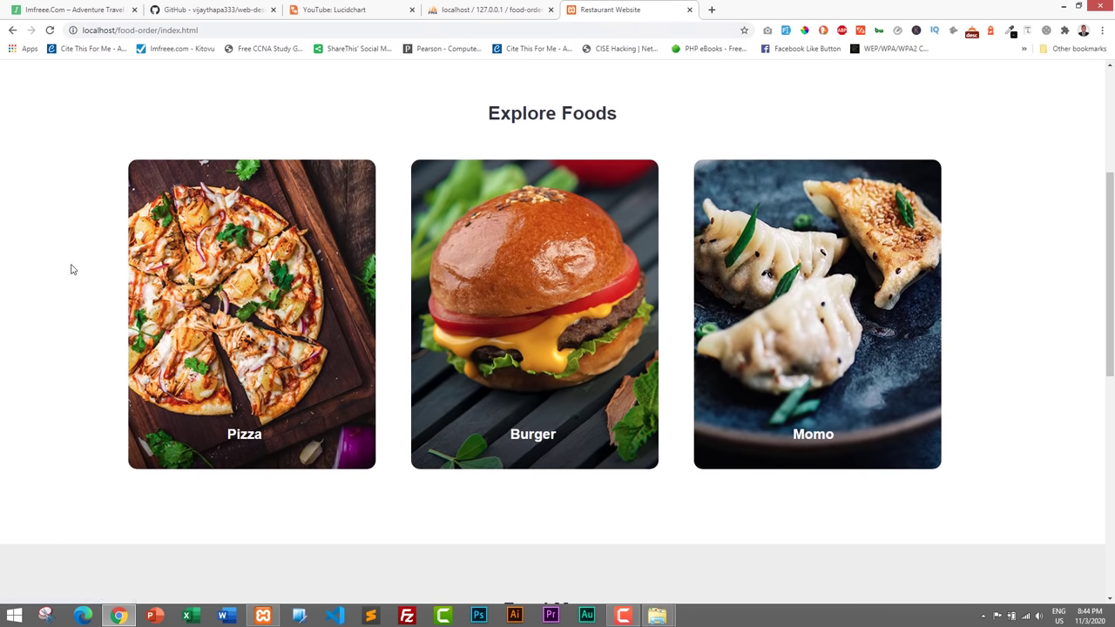
pyautogui.scroll(-1, 570, 316)
pyautogui.scroll(-5, 566, 316)
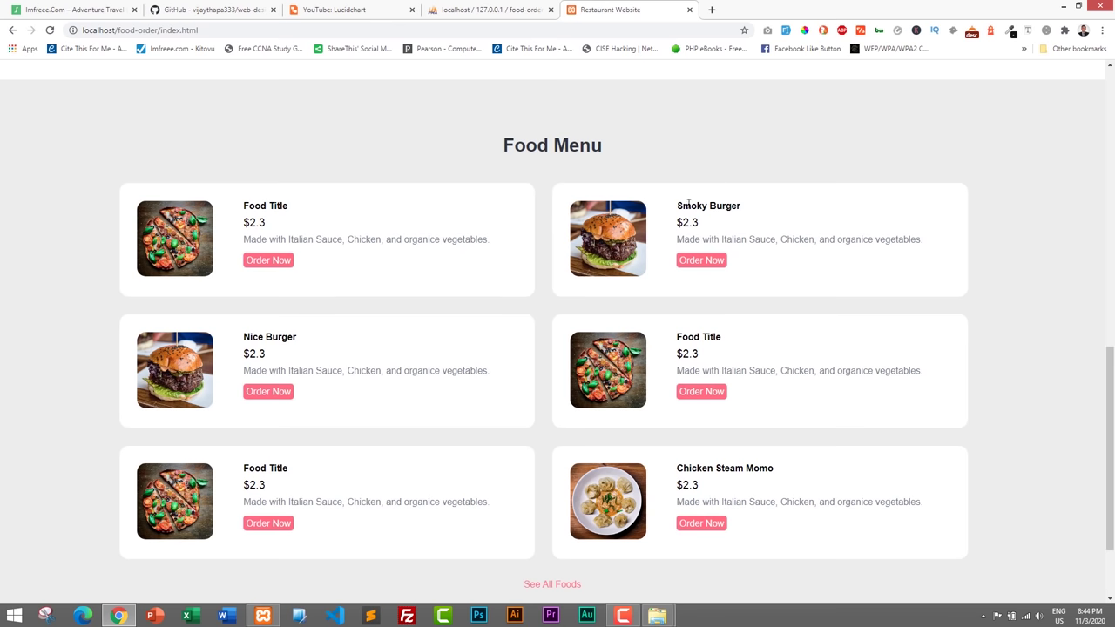
pyautogui.scroll(5, 627, 207)
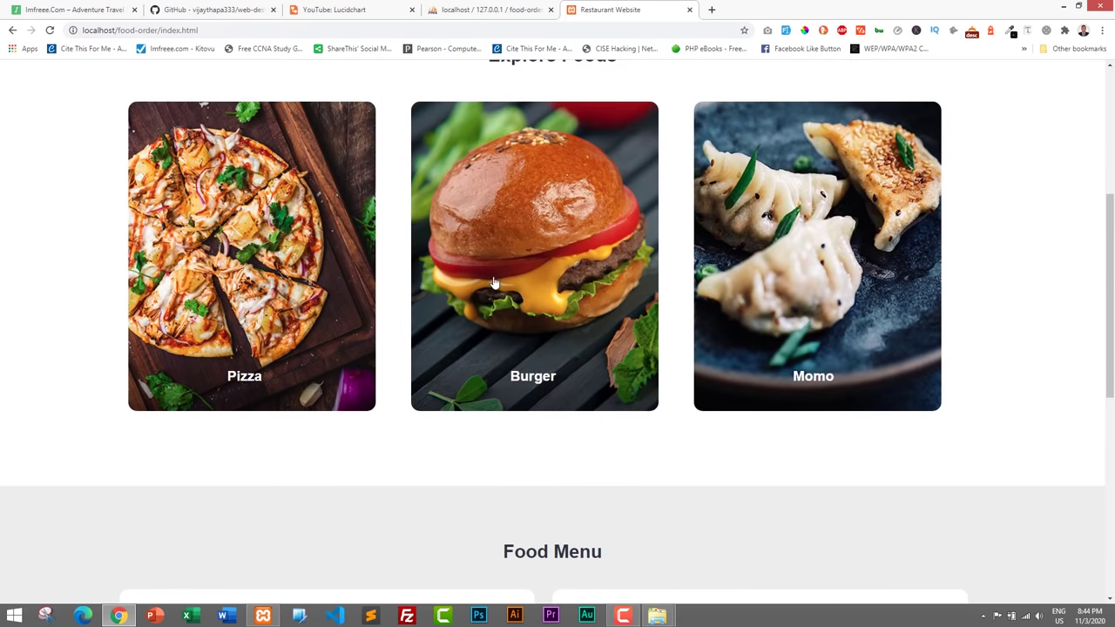
pyautogui.scroll(1, 340, 235)
pyautogui.scroll(-2, 493, 346)
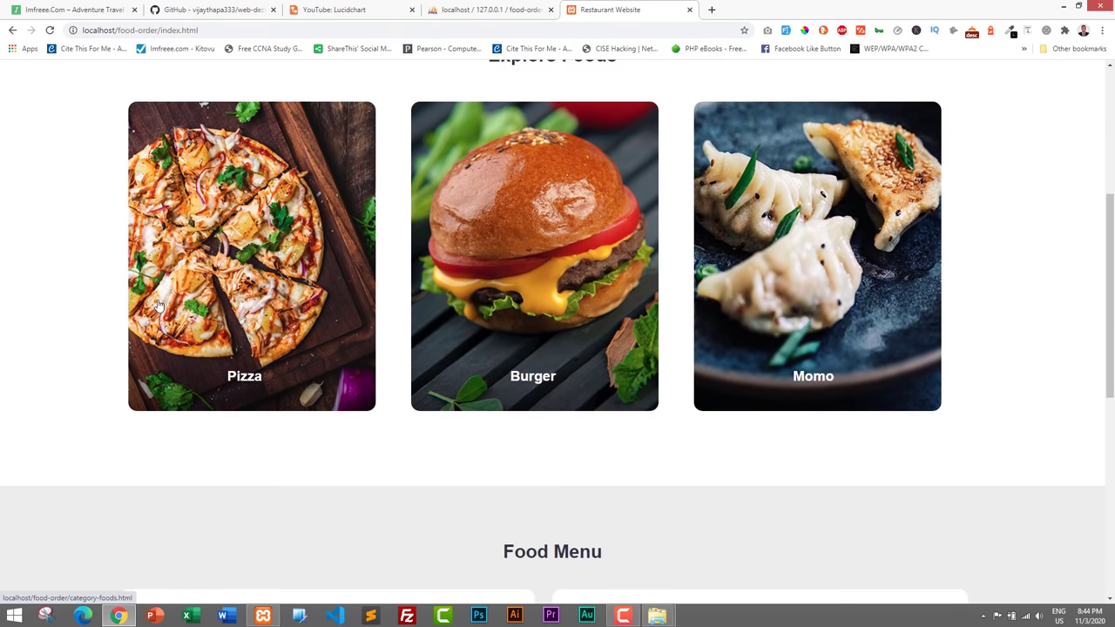
pyautogui.scroll(-1, 383, 375)
pyautogui.scroll(2, 389, 370)
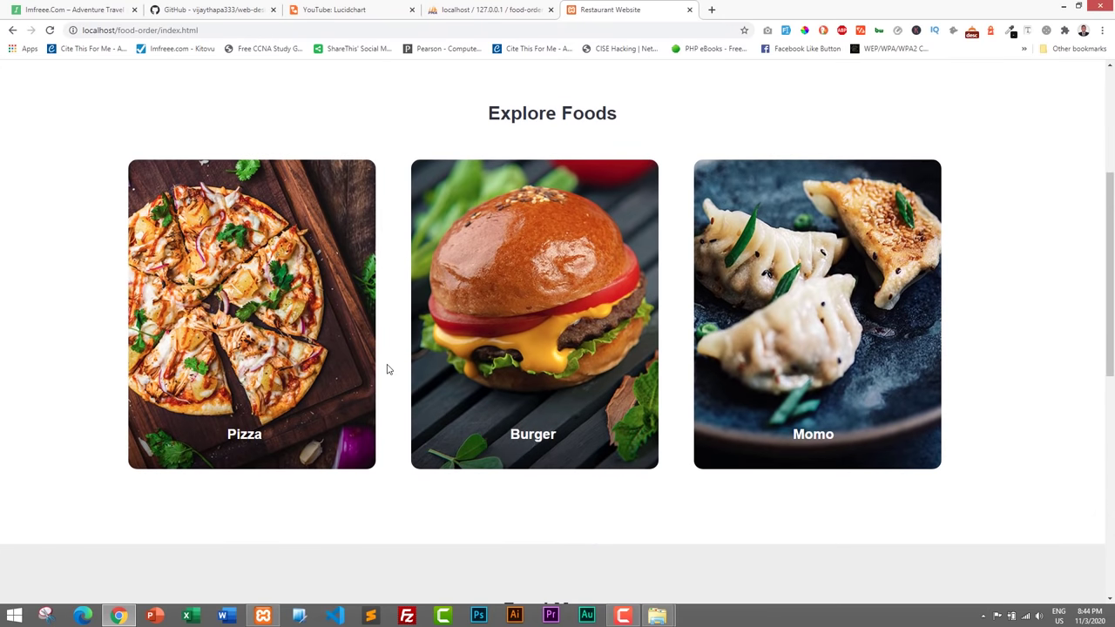
pyautogui.scroll(3, 389, 370)
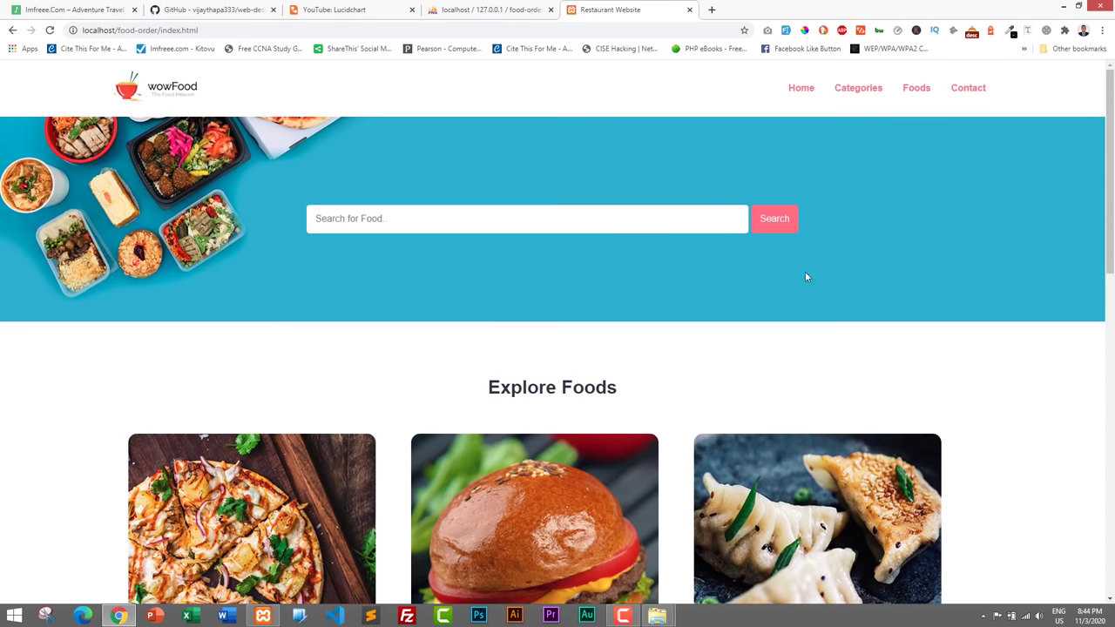
# - Open the order page for the first Food Menu item and examine its selected-food and delivery-details fields
pyautogui.scroll(-6, 763, 286)
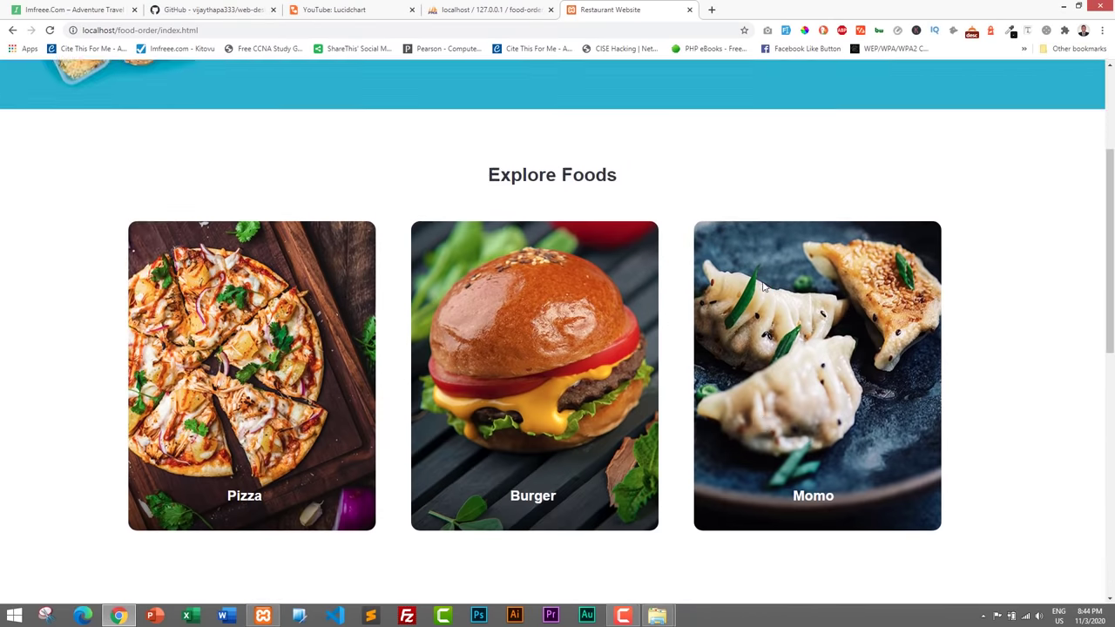
pyautogui.click(270, 362)
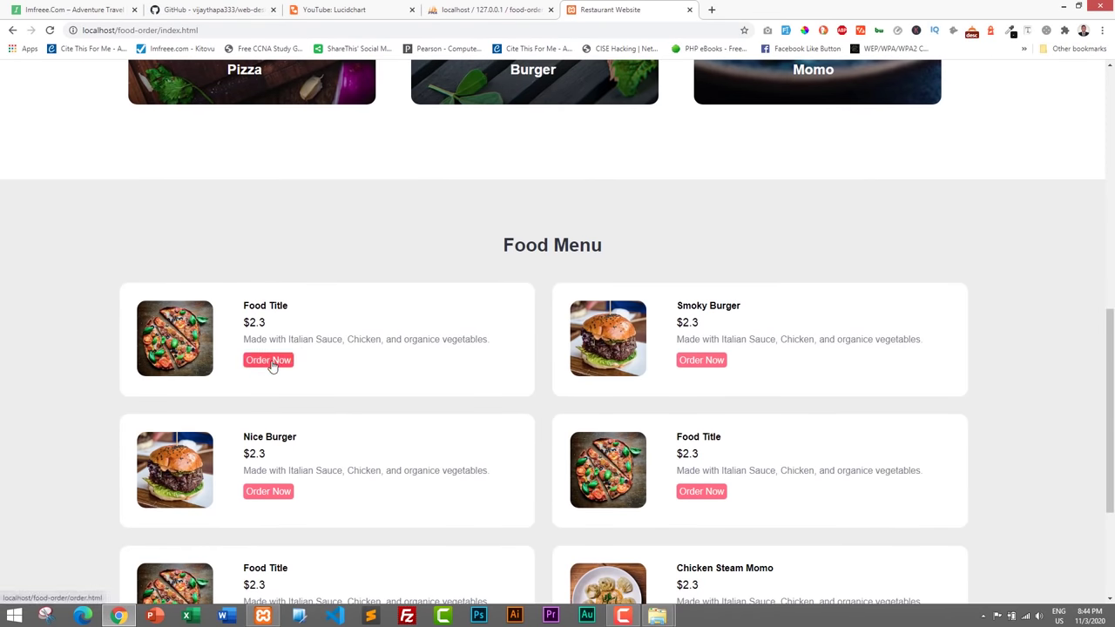
pyautogui.scroll(-2, 612, 316)
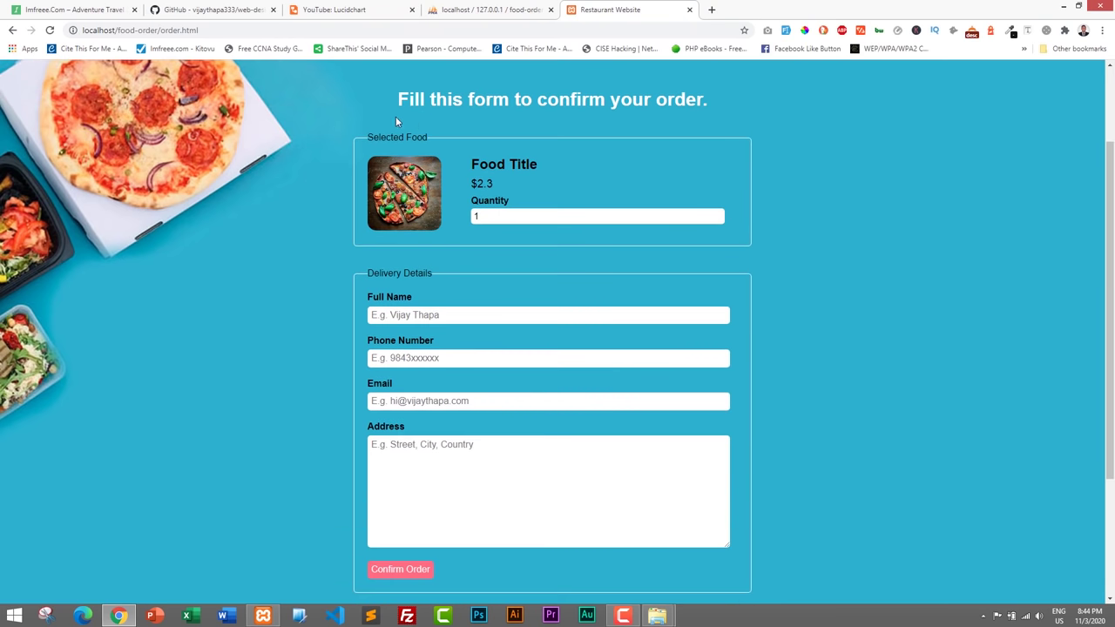
pyautogui.scroll(1, 435, 128)
pyautogui.moveTo(398, 99); pyautogui.dragTo(559, 131)
pyautogui.click(561, 132)
pyautogui.scroll(-1, 385, 202)
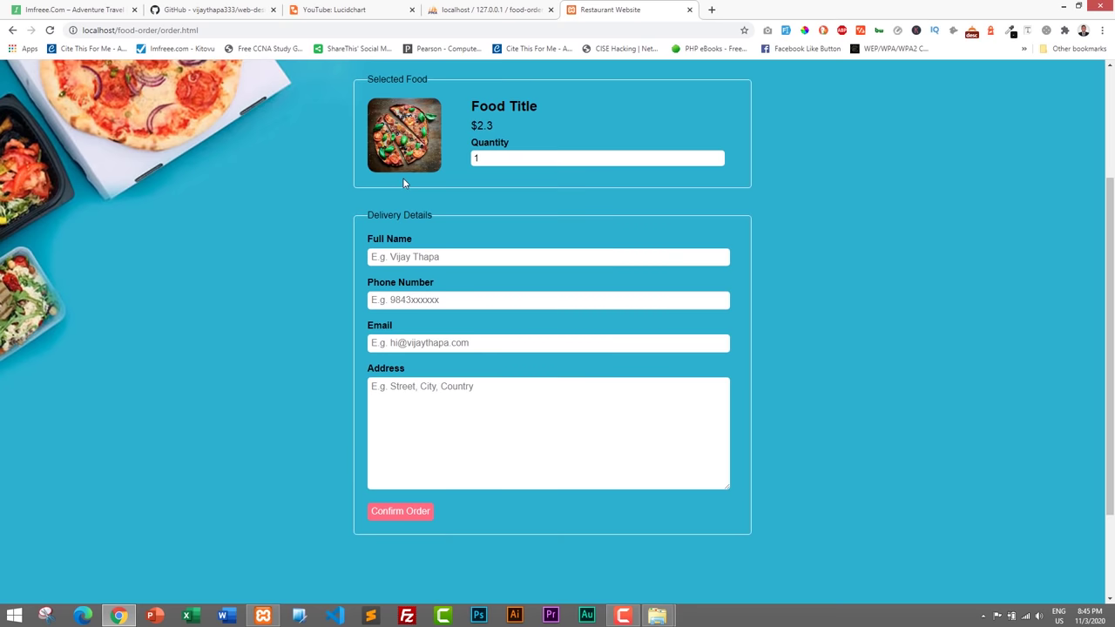
pyautogui.scroll(2, 404, 183)
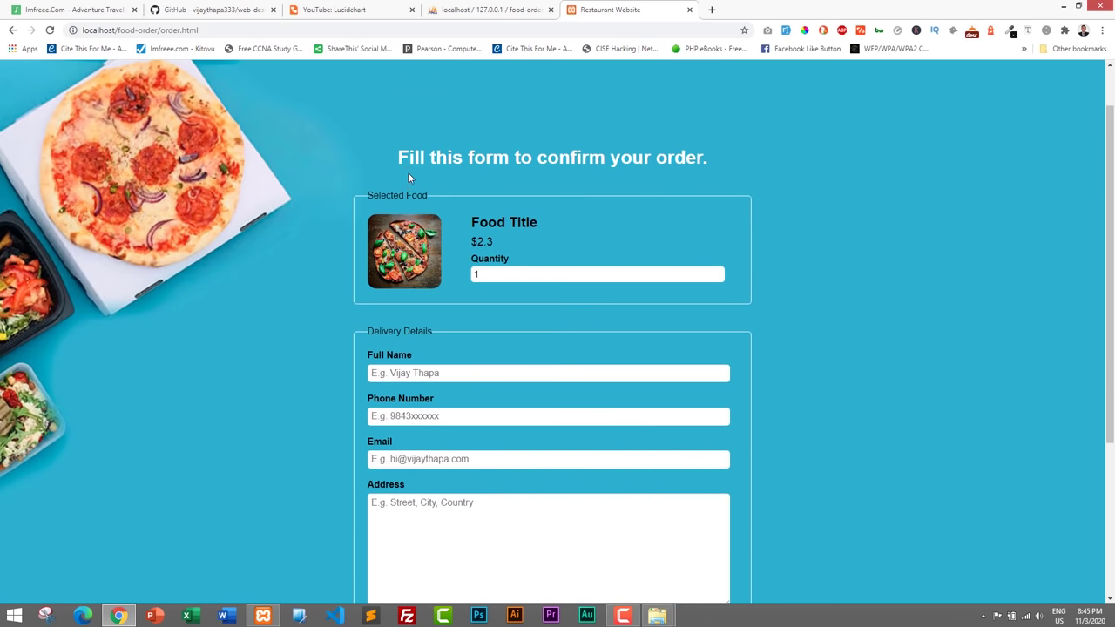
# - Return to the restaurant site's Home page and switch to the Food-Order table diagram in Lucidchart
pyautogui.click(353, 16)
pyautogui.click(680, 16)
pyautogui.scroll(1, 684, 122)
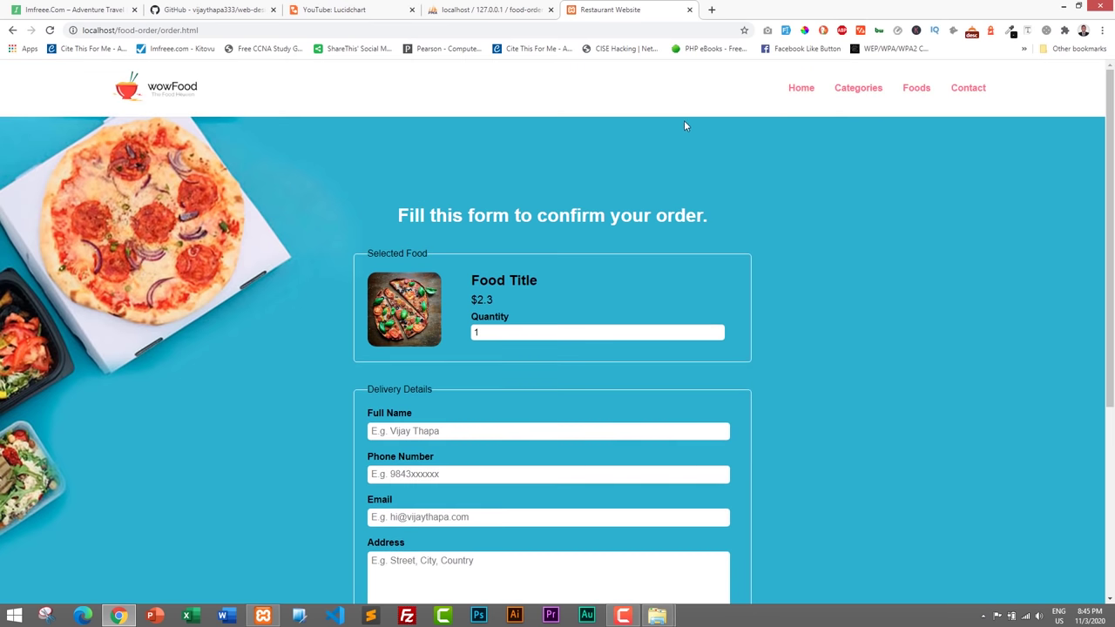
pyautogui.click(800, 89)
pyautogui.click(375, 10)
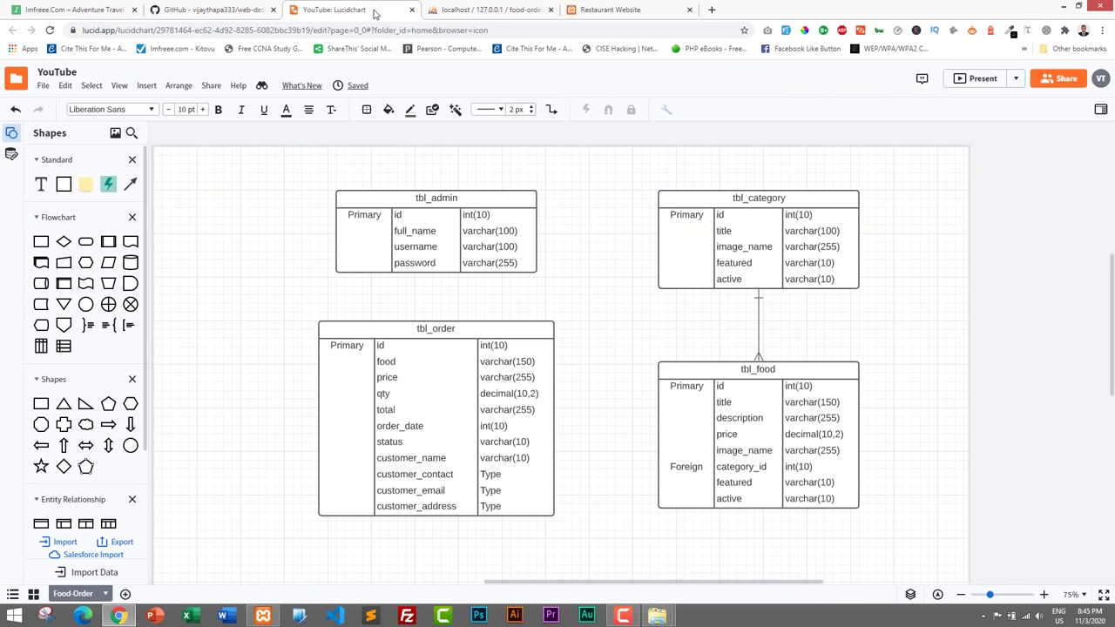
# - Following the tbl_admin diagram in Lucidchart, set the full_name column in phpMyAdmin to VARCHAR with length 100
pyautogui.click(731, 245)
pyautogui.click(461, 222)
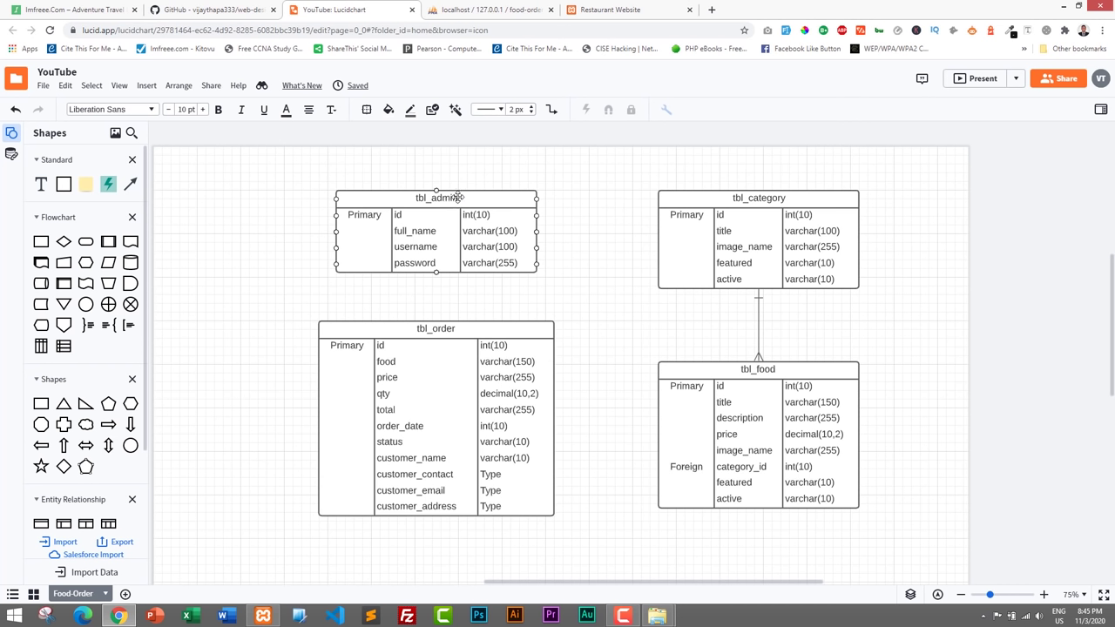
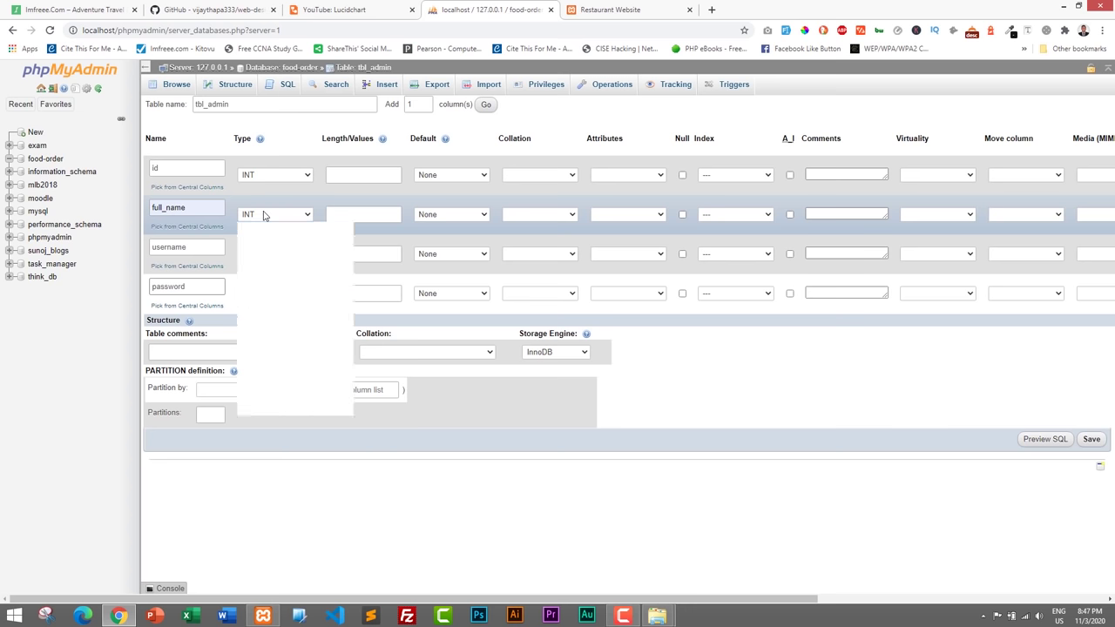
pyautogui.click(261, 232)
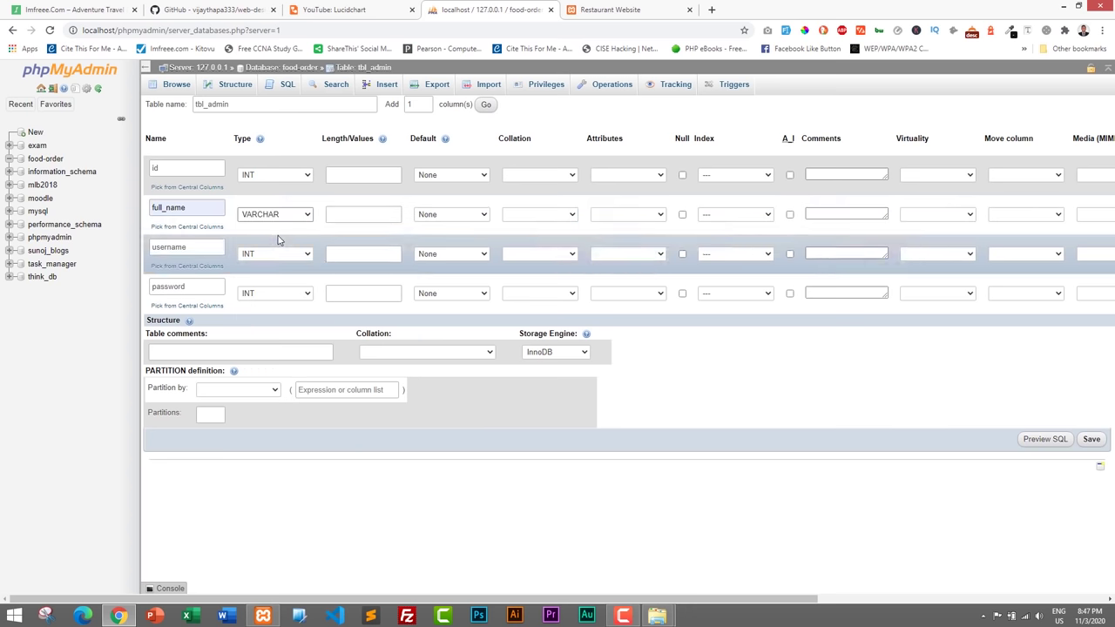
pyautogui.click(334, 16)
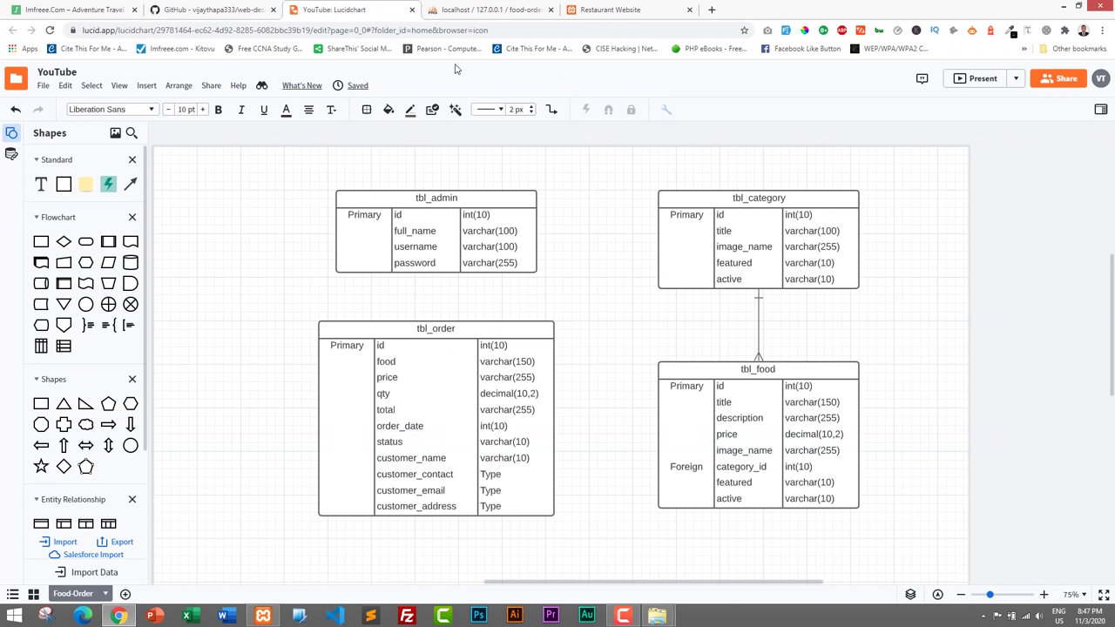
pyautogui.click(475, 12)
pyautogui.click(349, 217)
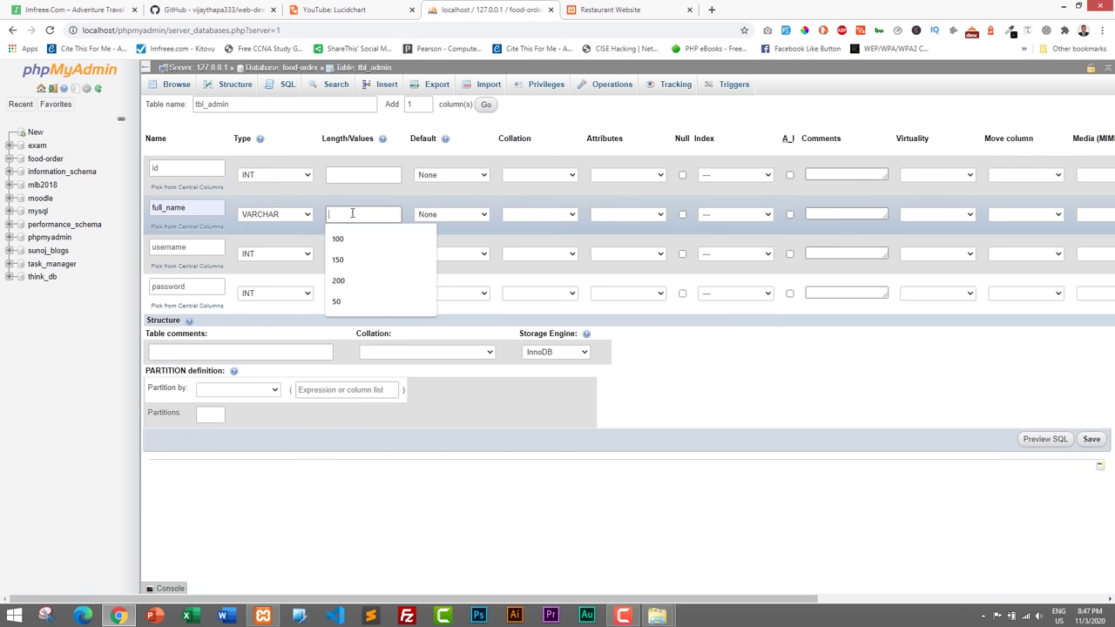
pyautogui.write('100')
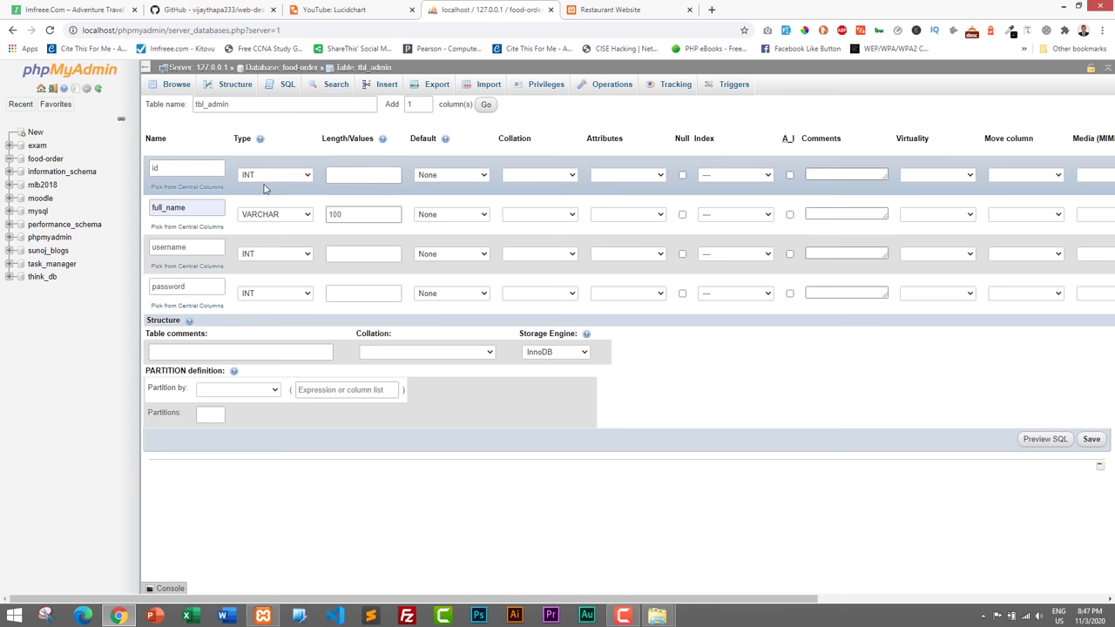
# - Set the username column to VARCHAR with length 100 and the password column to VARCHAR with length 255
pyautogui.click(269, 257)
pyautogui.click(260, 273)
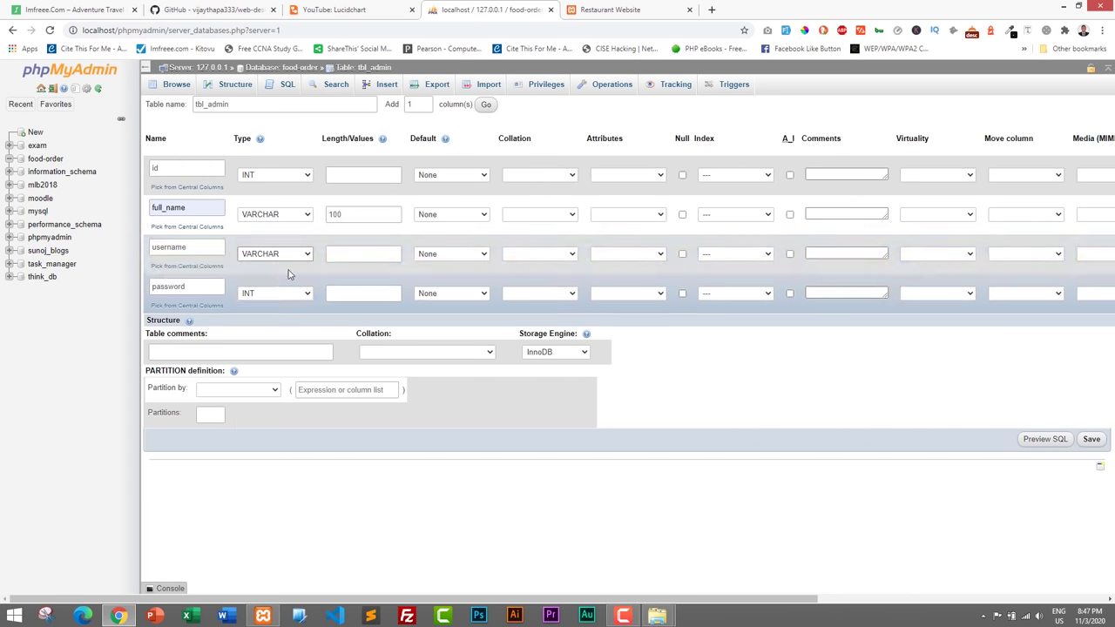
pyautogui.click(346, 254)
pyautogui.write('100')
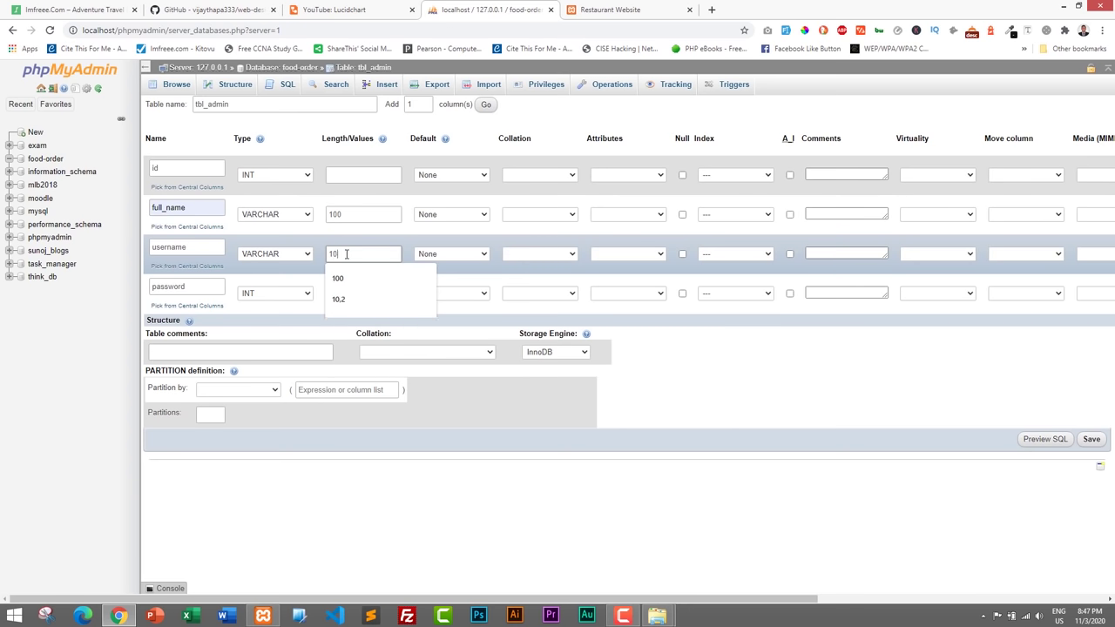
pyautogui.click(280, 296)
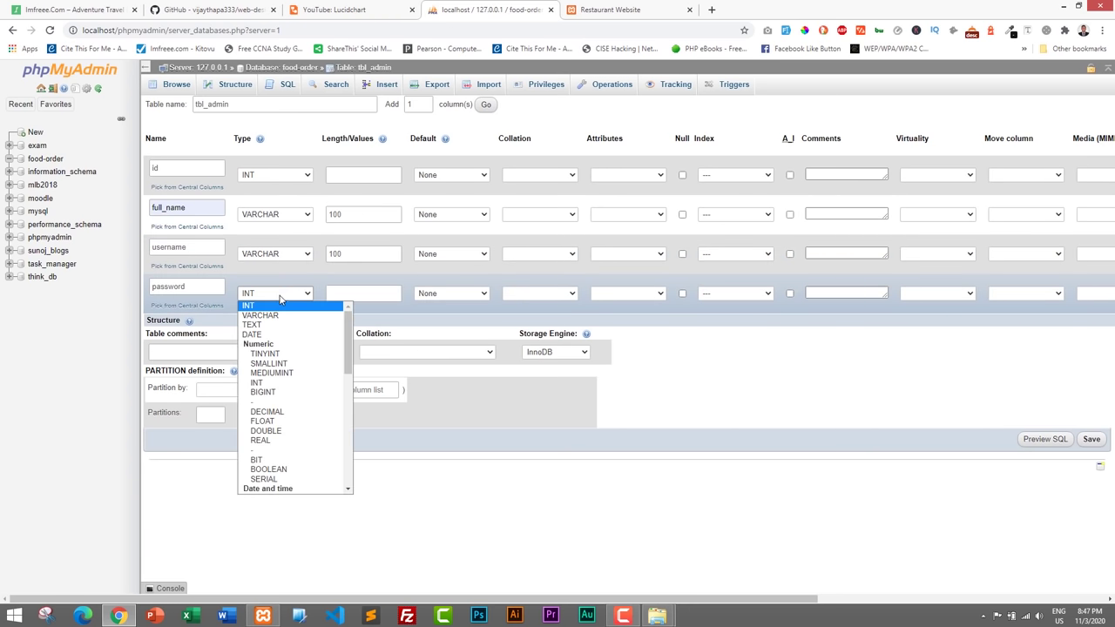
pyautogui.click(279, 317)
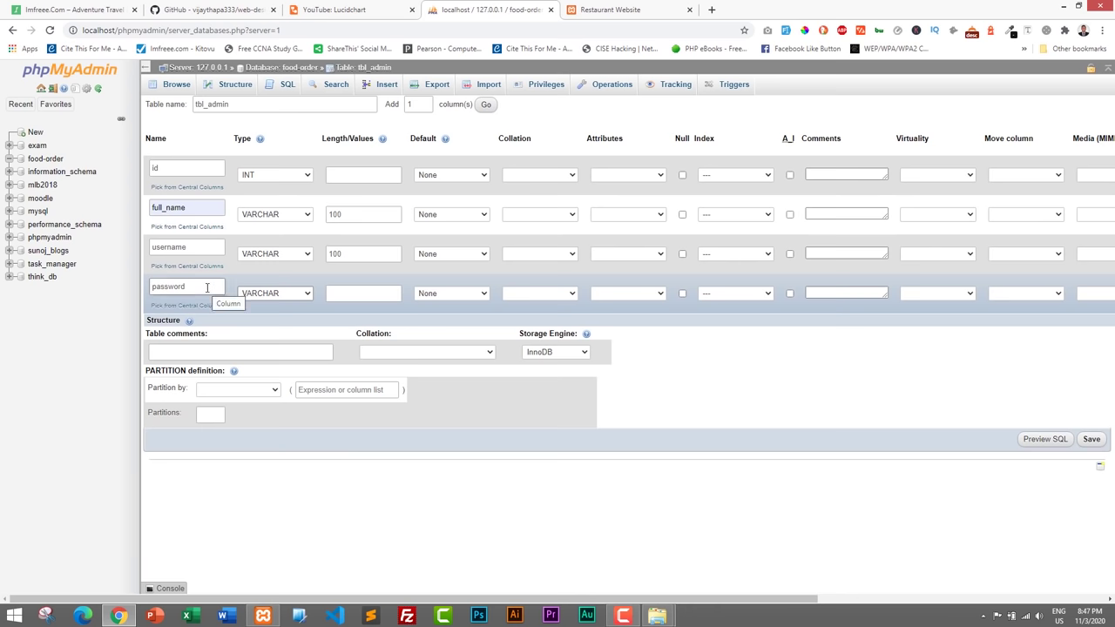
pyautogui.click(347, 295)
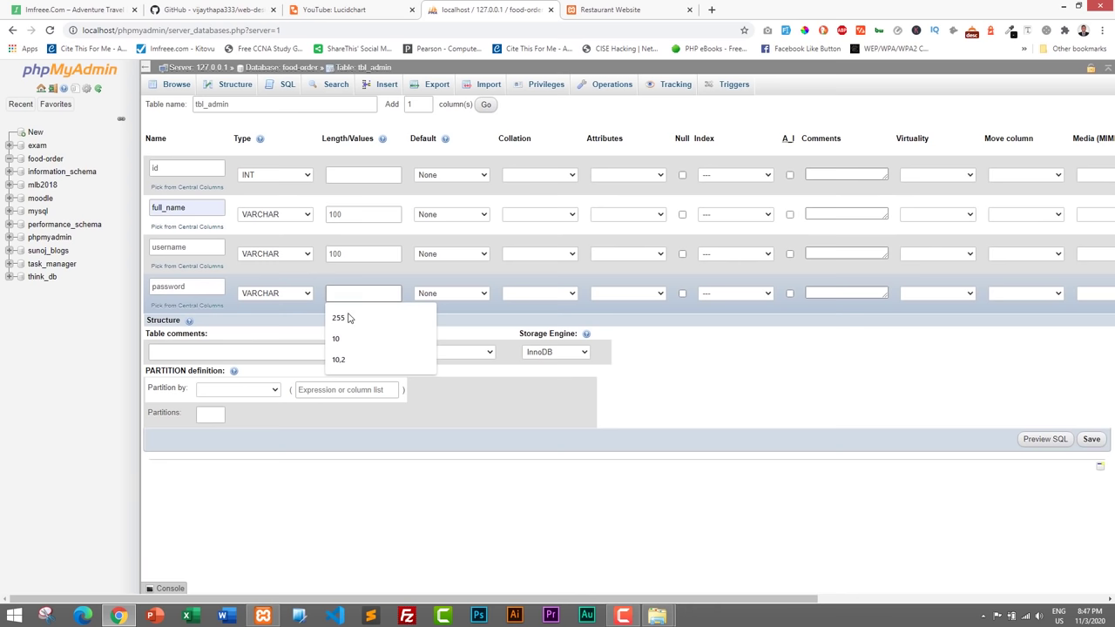
pyautogui.click(348, 318)
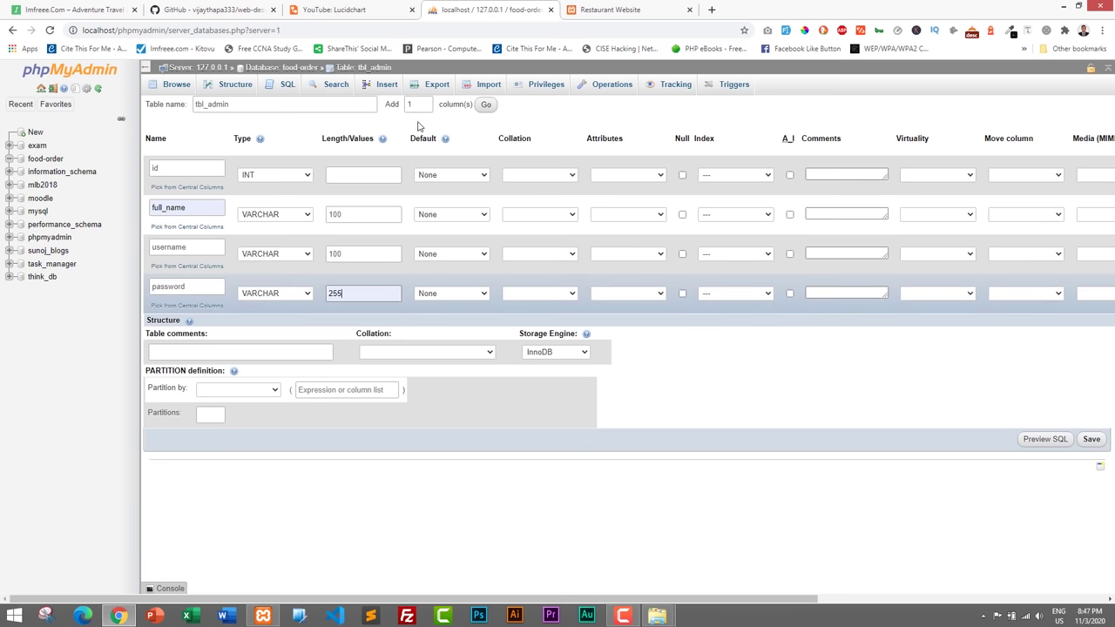
# - Make the id column an UNSIGNED, auto-incrementing PRIMARY key and save the tbl_admin table
pyautogui.click(169, 172)
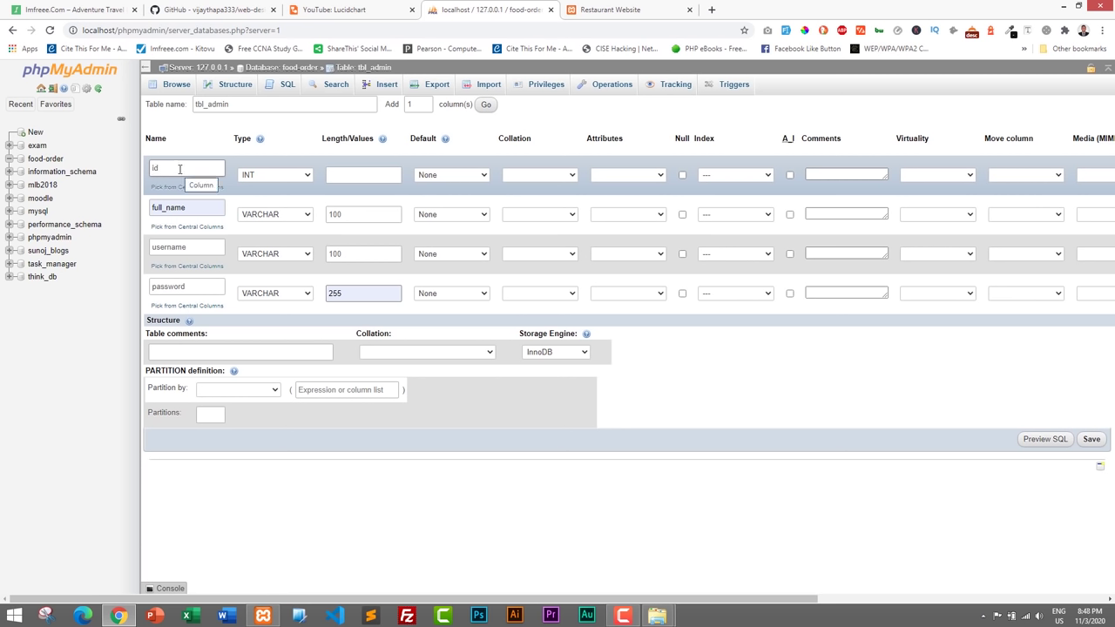
pyautogui.click(637, 176)
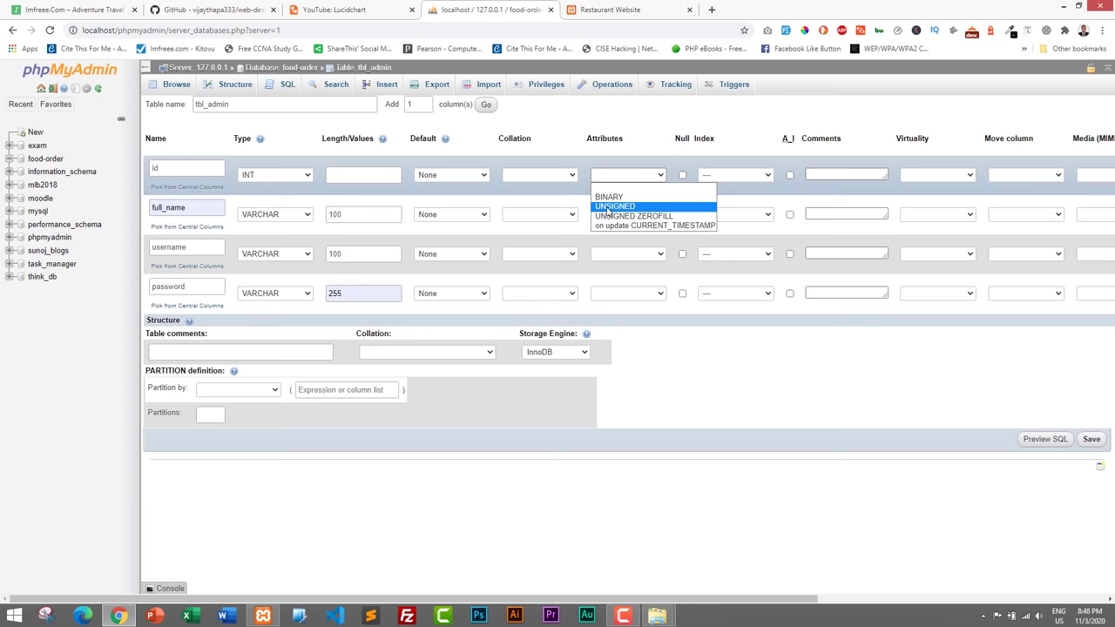
pyautogui.click(608, 212)
pyautogui.click(747, 177)
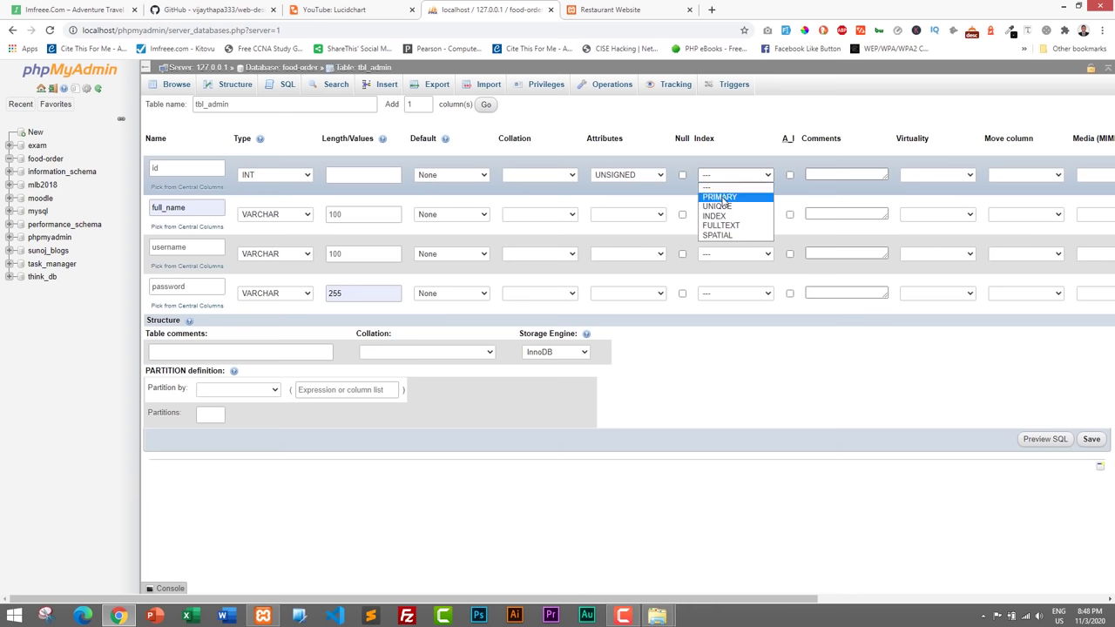
pyautogui.click(722, 198)
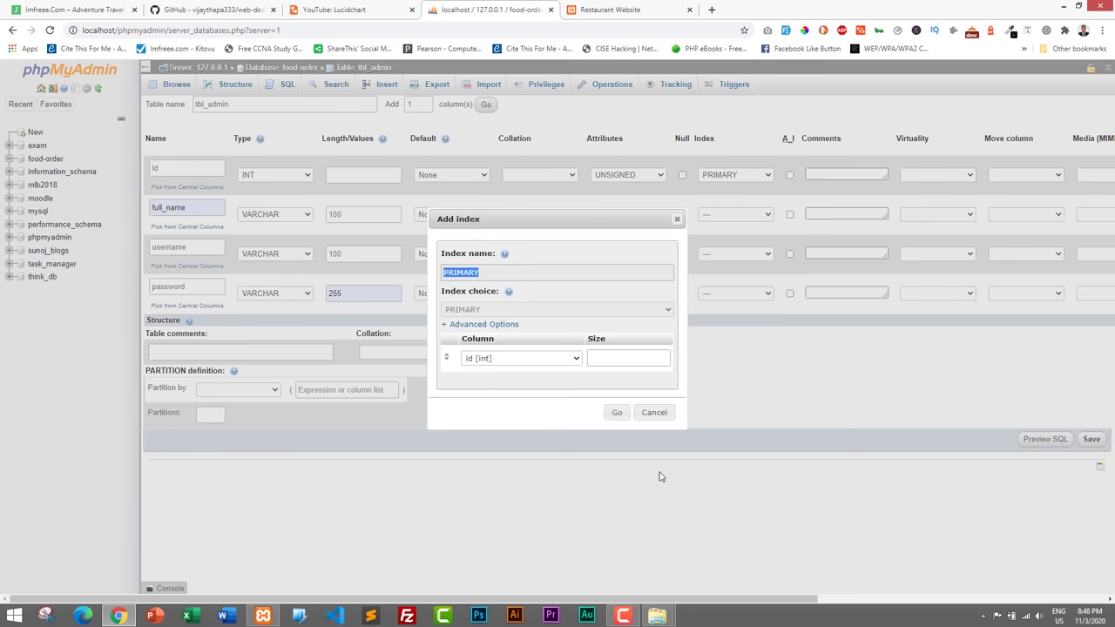
pyautogui.click(617, 412)
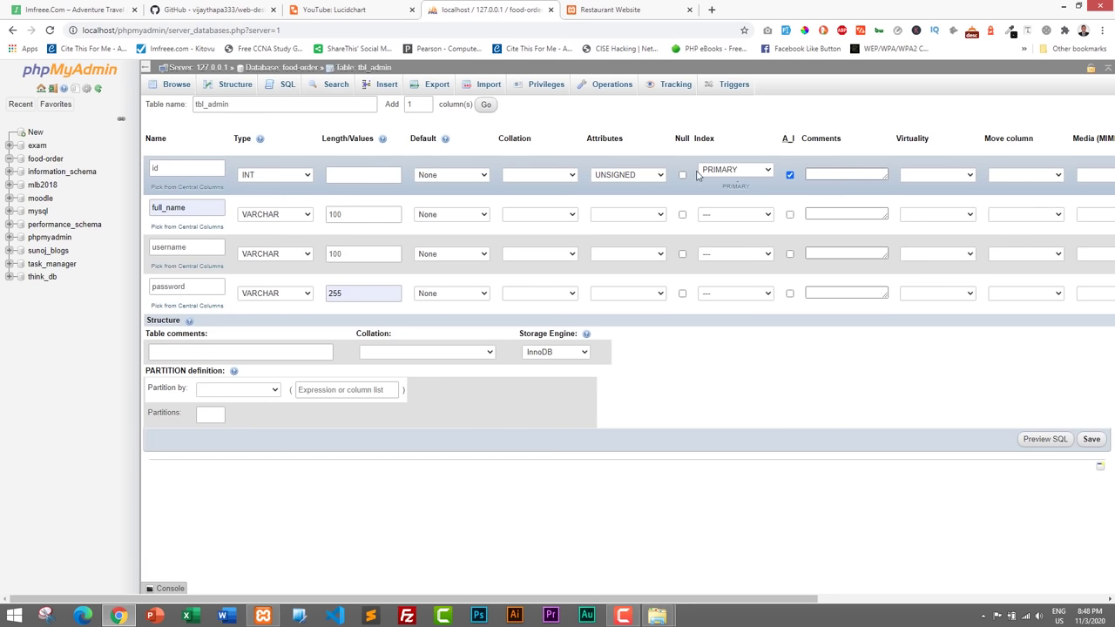
pyautogui.click(1091, 440)
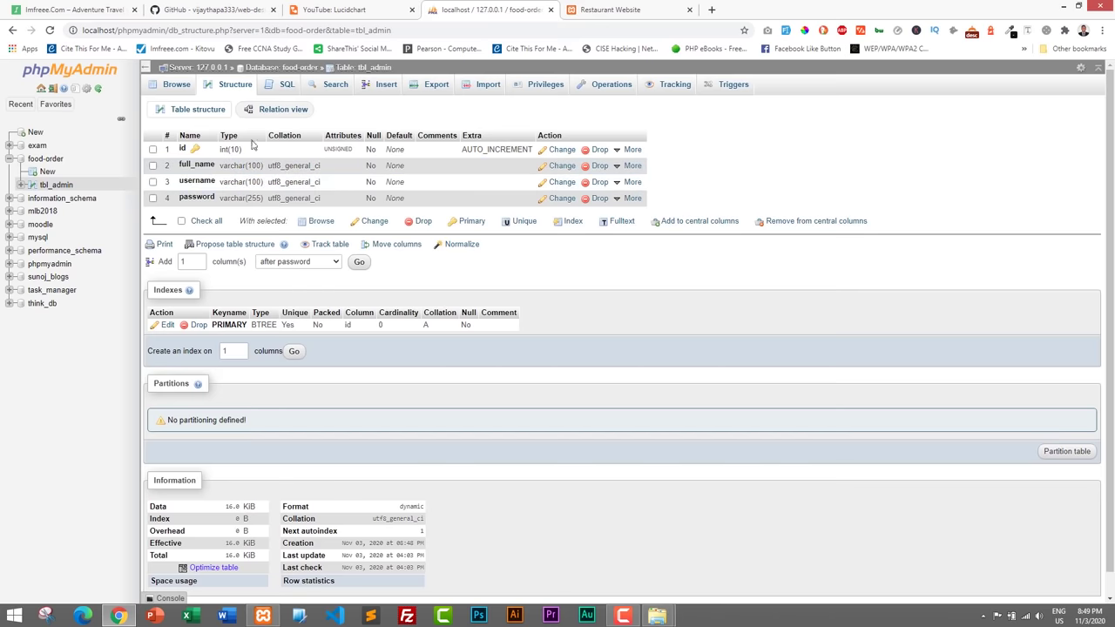
# - Consult the Lucidchart diagram for the next table and start a new food-order table named tbl_category in phpMyAdmin
pyautogui.click(579, 14)
pyautogui.click(358, 12)
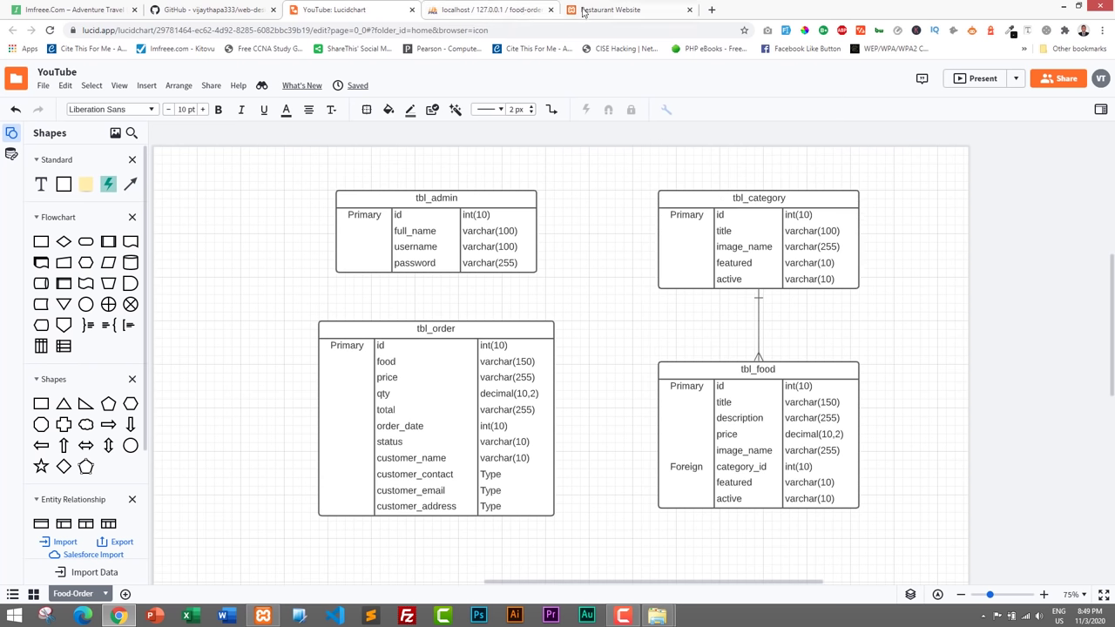
pyautogui.click(491, 11)
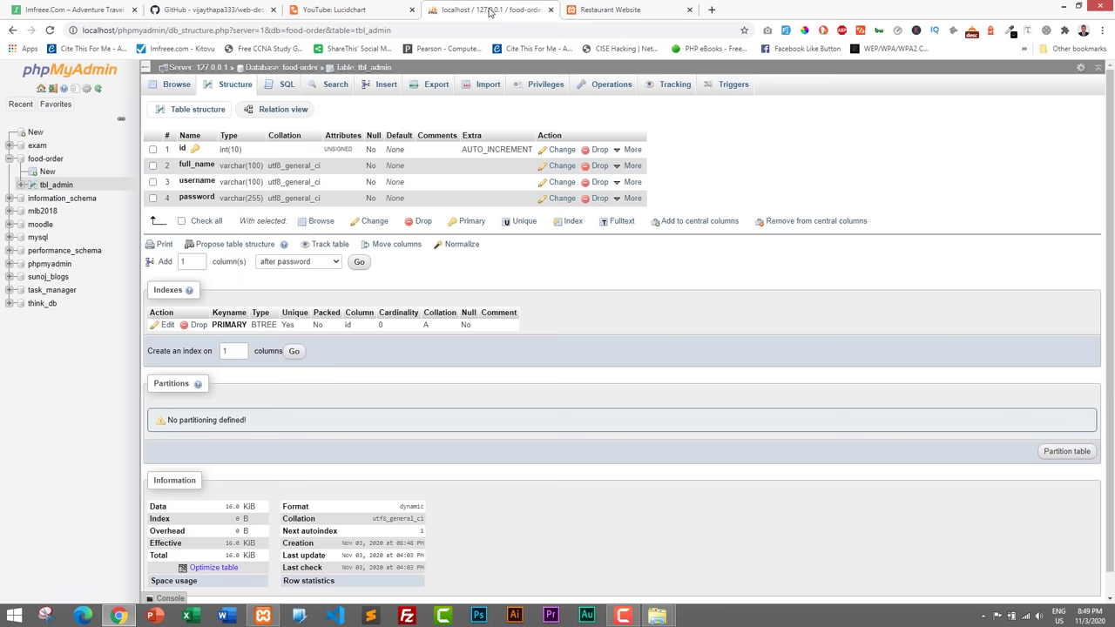
pyautogui.click(47, 172)
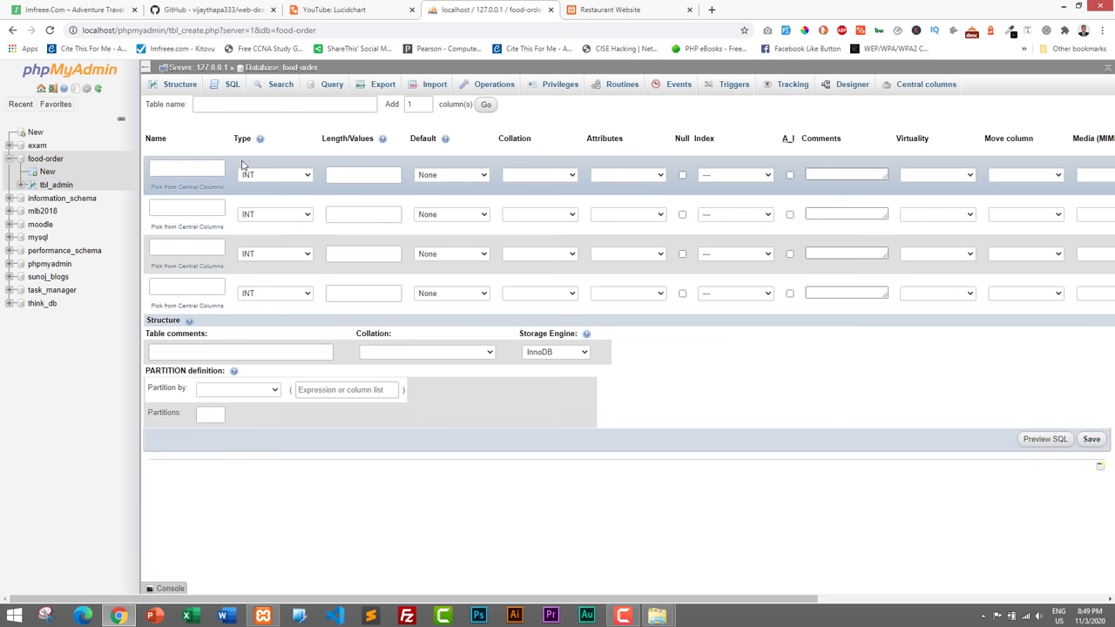
pyautogui.click(224, 106)
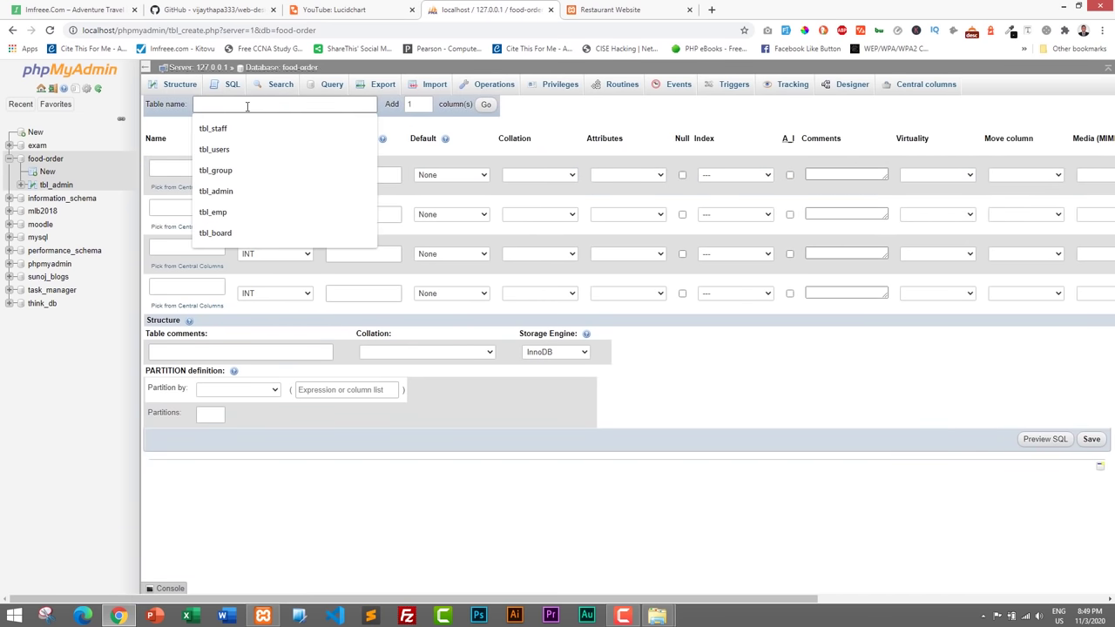
pyautogui.write('tbl_ca')
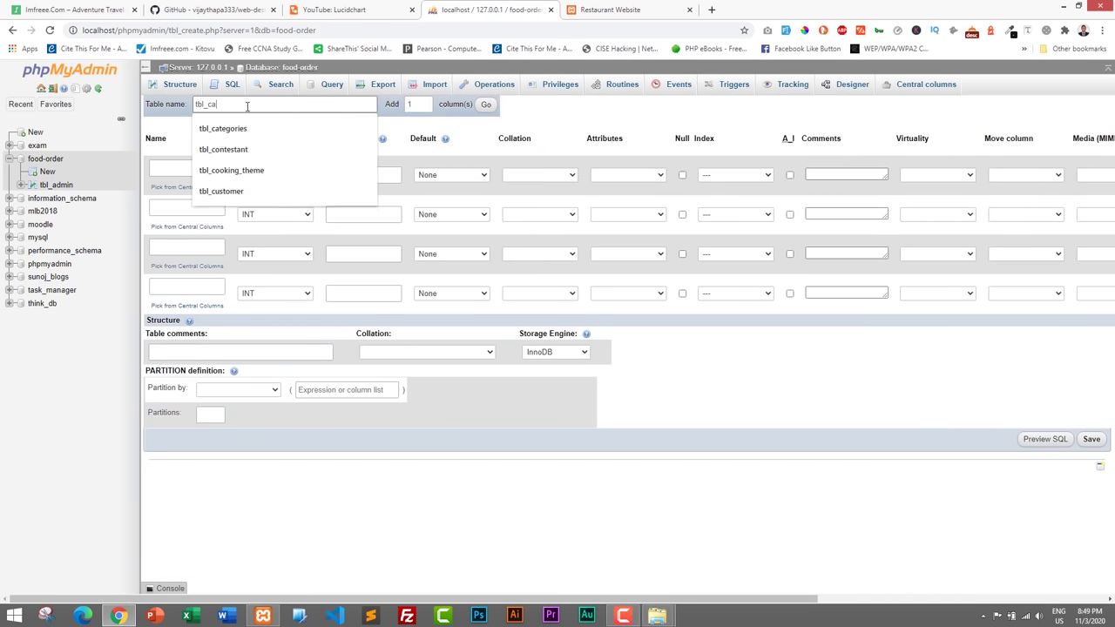
pyautogui.write('tegory')
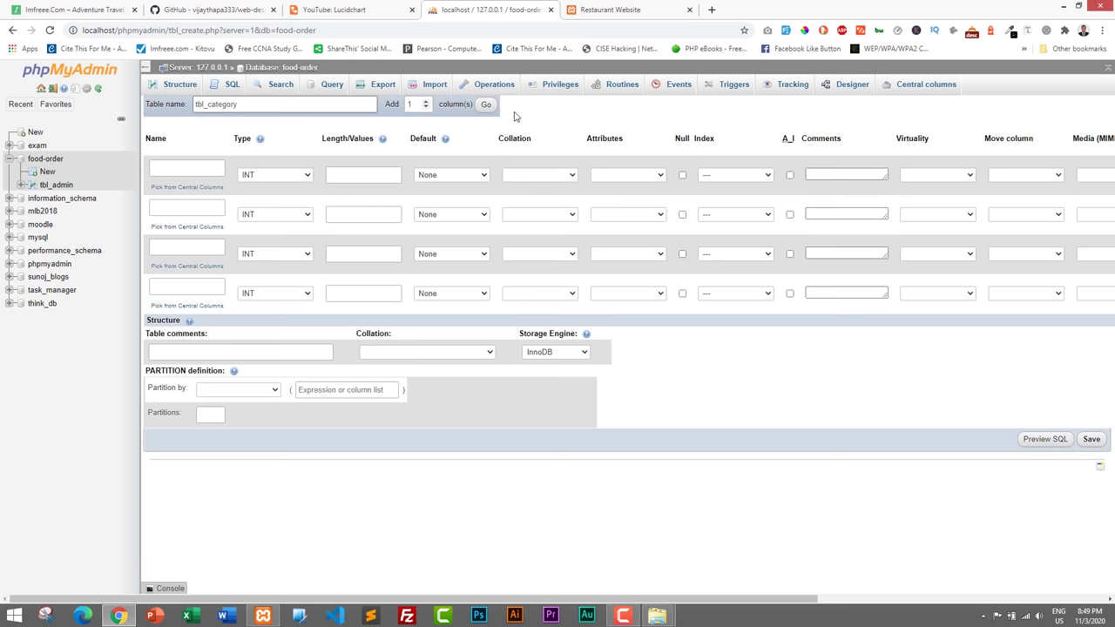
# - Name the first three tbl_category columns id, title and image_name, checking the names against the Lucidchart diagram
pyautogui.click(180, 165)
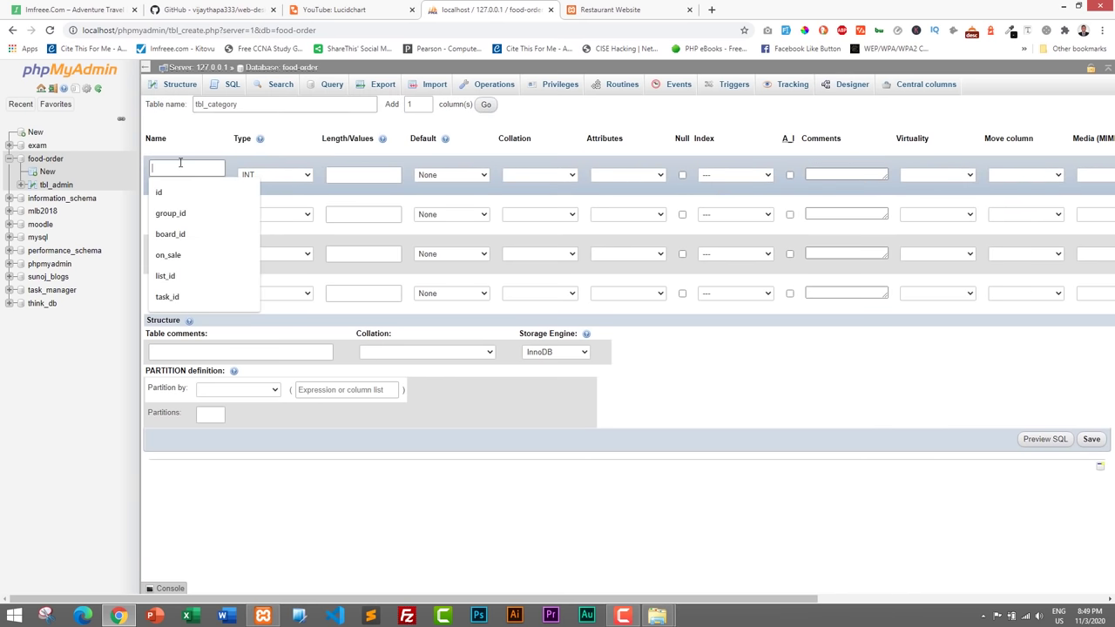
pyautogui.write('id')
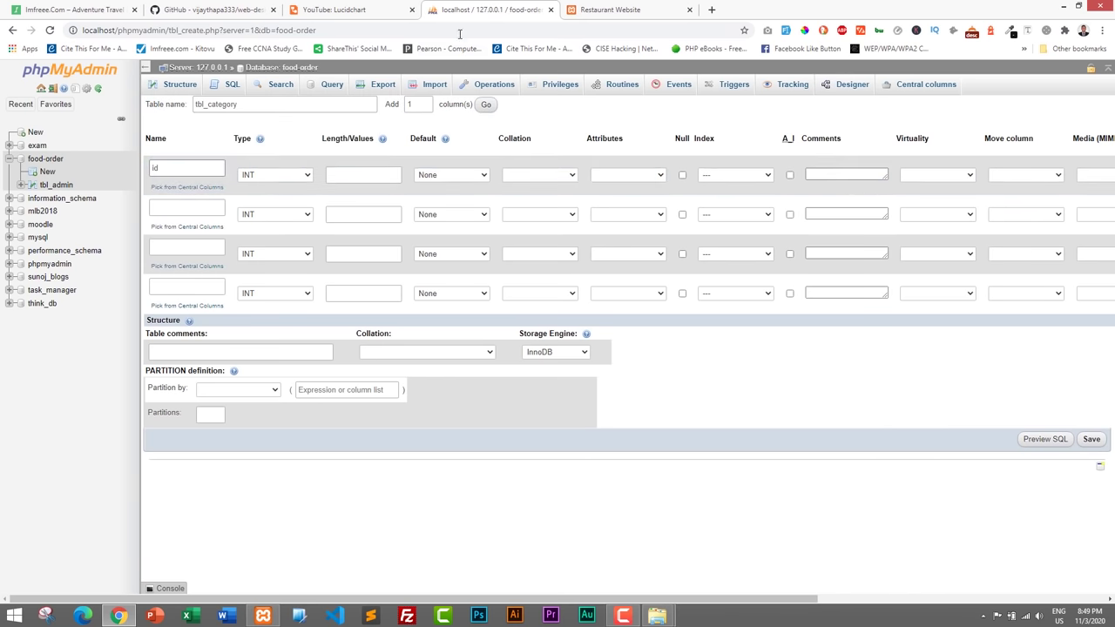
pyautogui.click(344, 11)
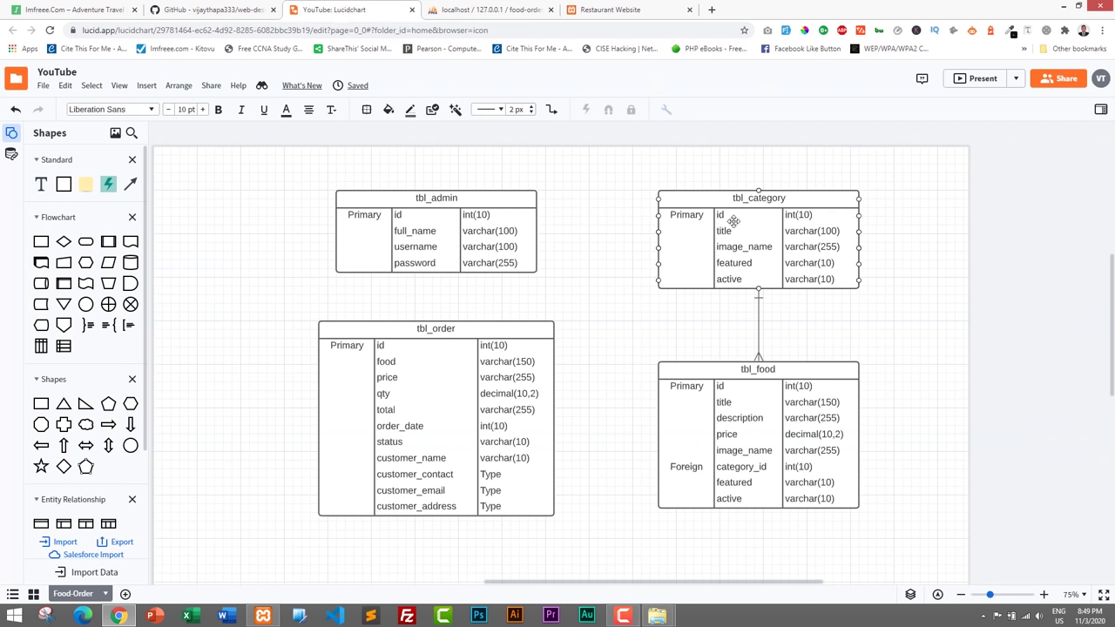
pyautogui.click(488, 10)
pyautogui.click(187, 205)
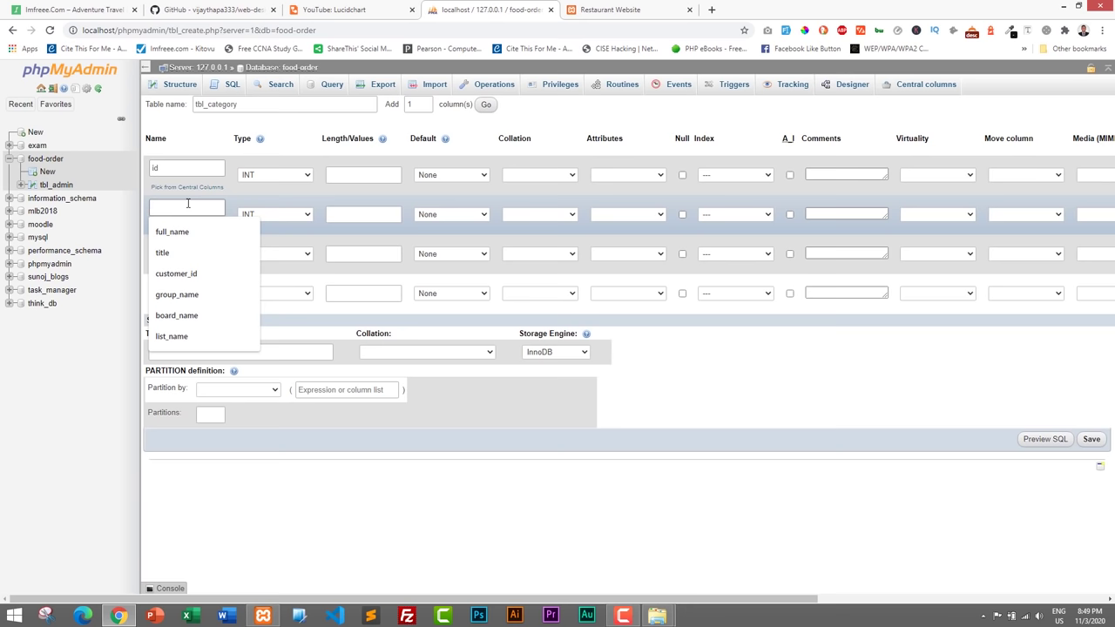
pyautogui.write('title')
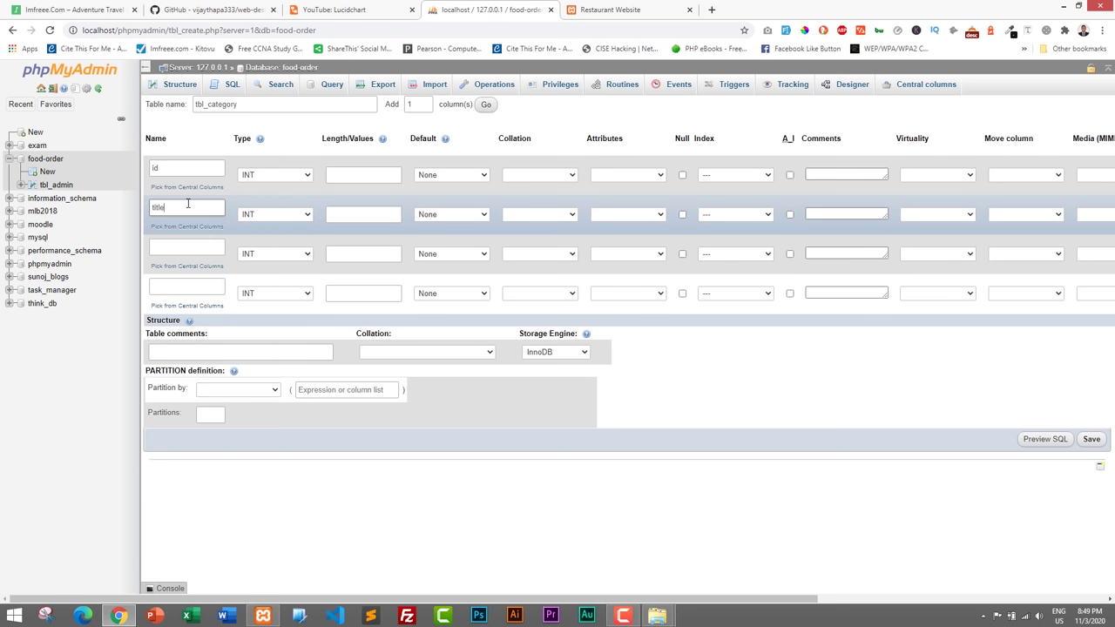
pyautogui.click(174, 248)
pyautogui.write('ima')
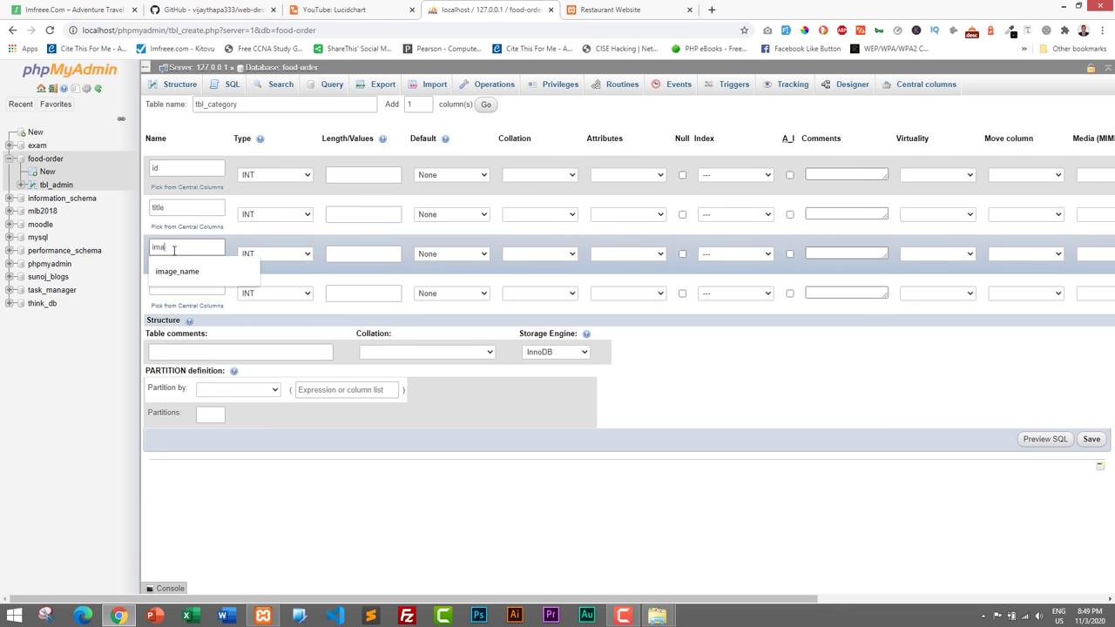
pyautogui.write('ge_name')
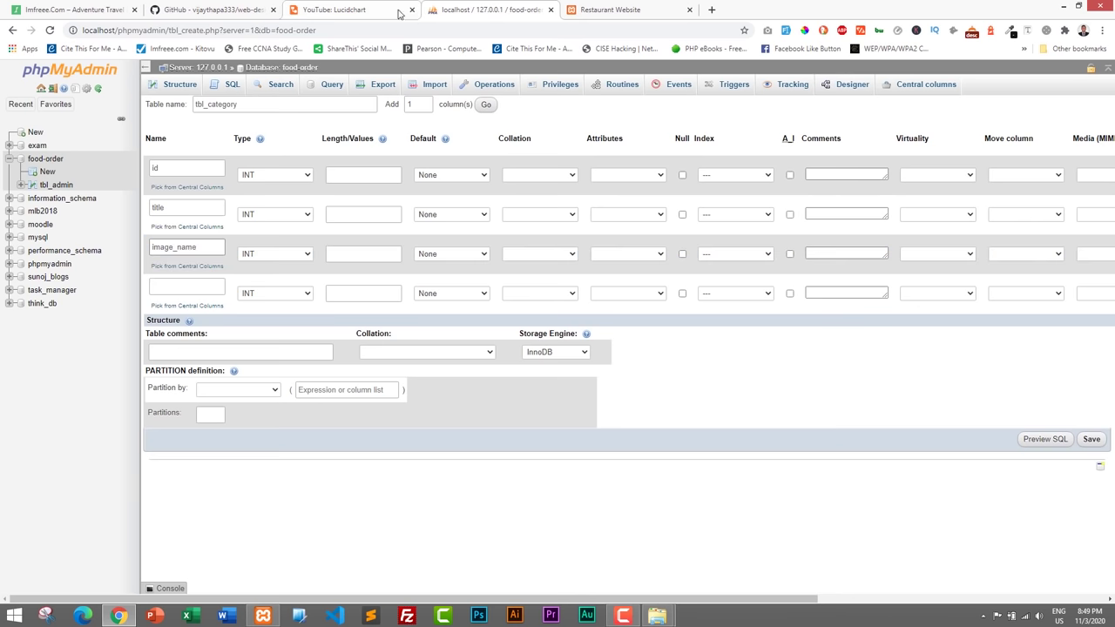
# - Check the tbl_category fields in the Lucidchart diagram and name the fourth column featured in phpMyAdmin
pyautogui.click(601, 9)
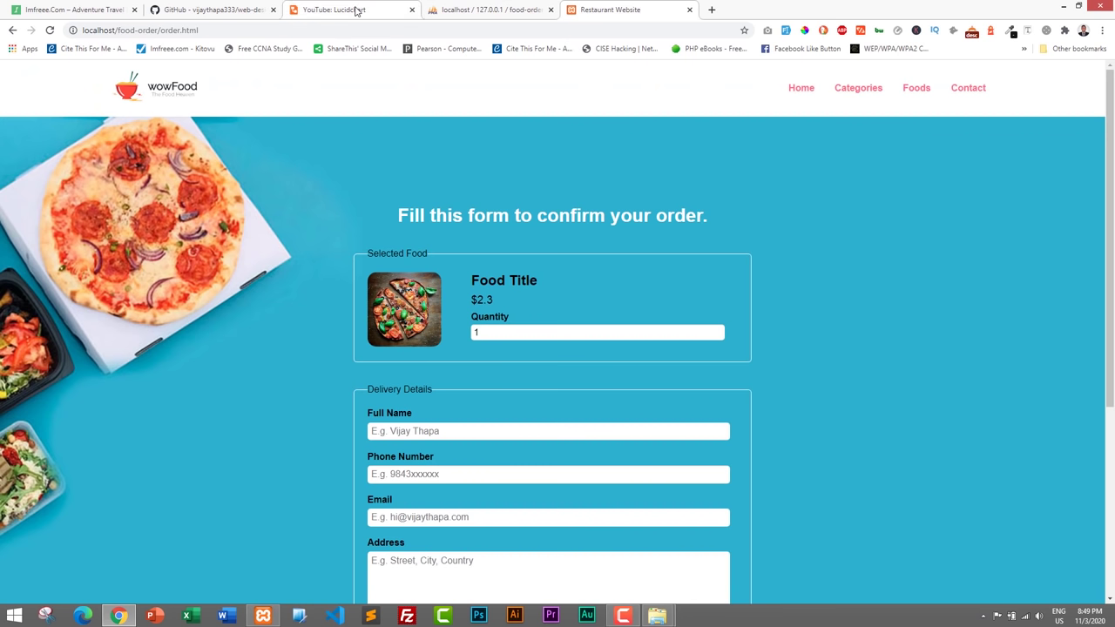
pyautogui.moveTo(356, 12); pyautogui.dragTo(510, 16)
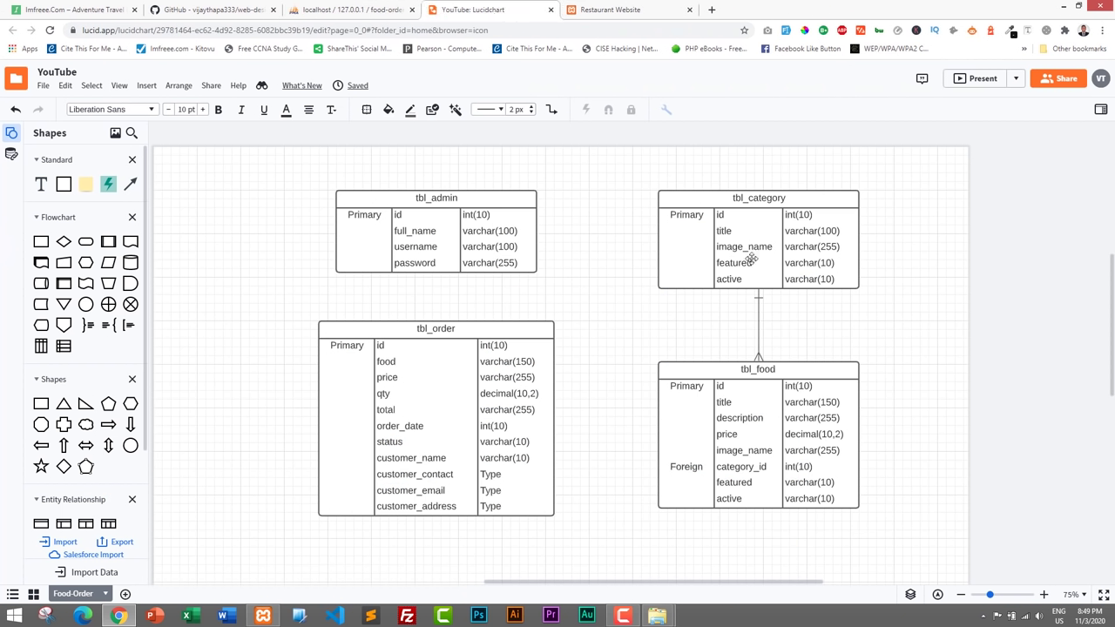
pyautogui.click(724, 219)
pyautogui.click(364, 12)
pyautogui.click(197, 289)
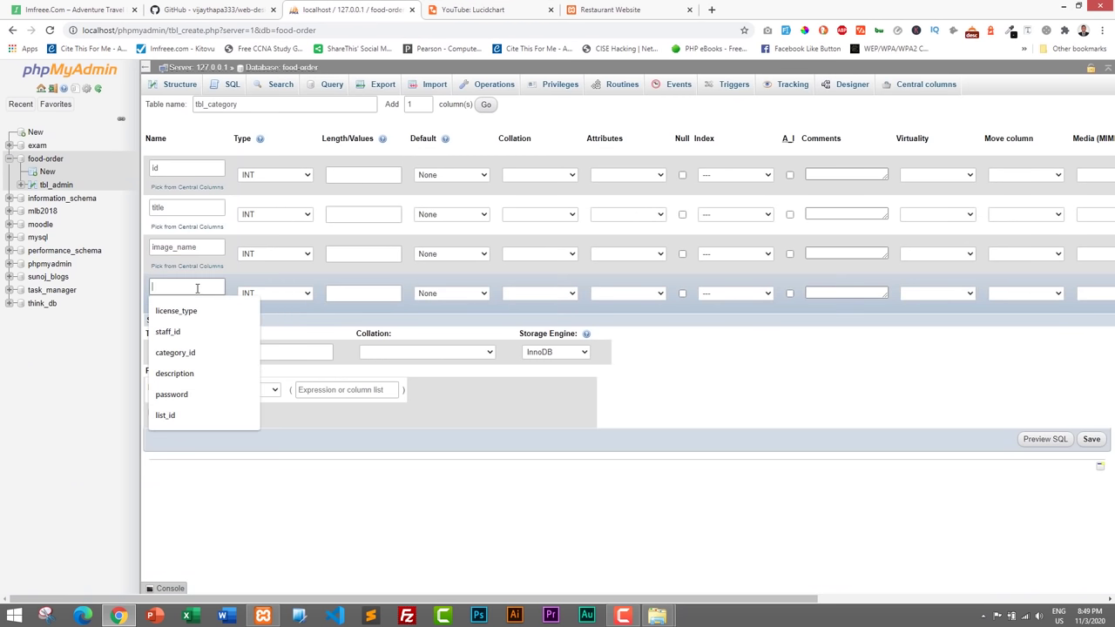
pyautogui.write('feature')
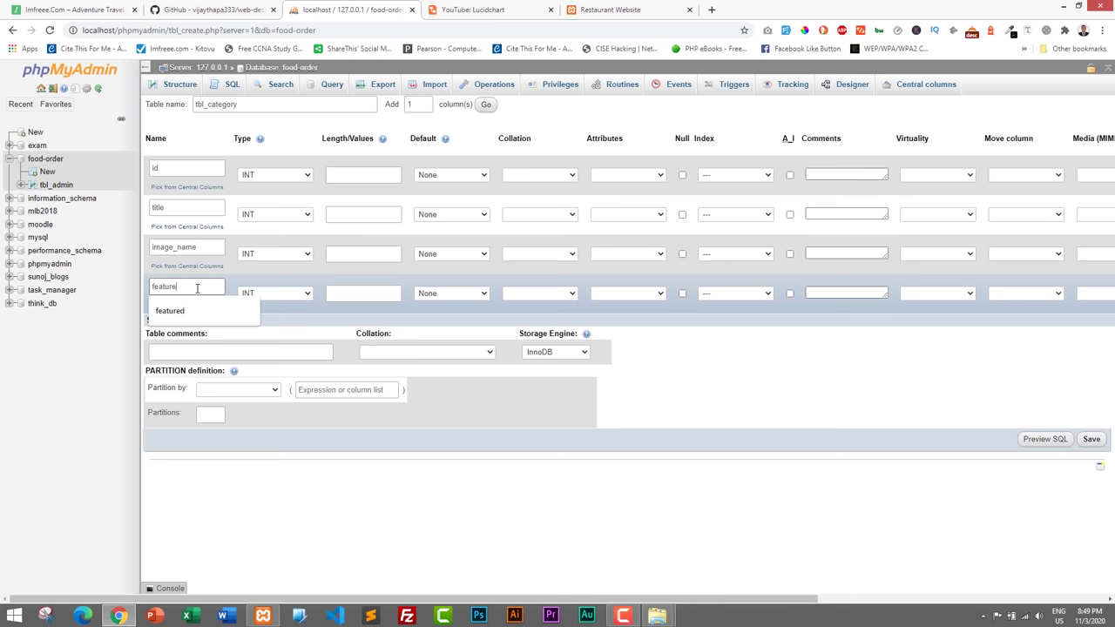
pyautogui.write('d')
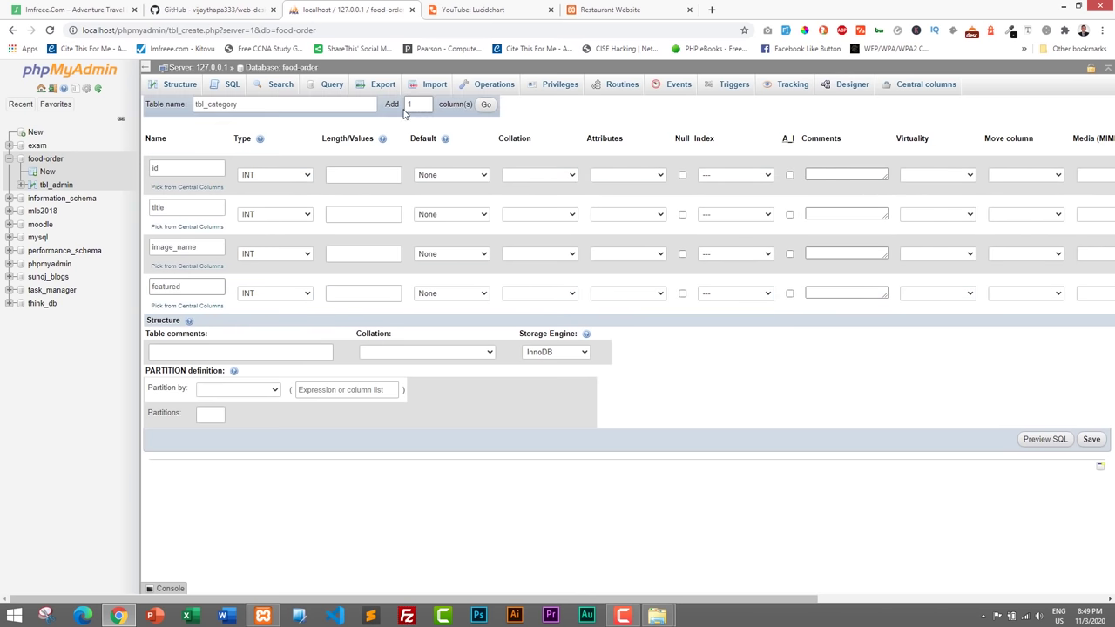
# - Add one more column to tbl_category and name it active
pyautogui.click(486, 105)
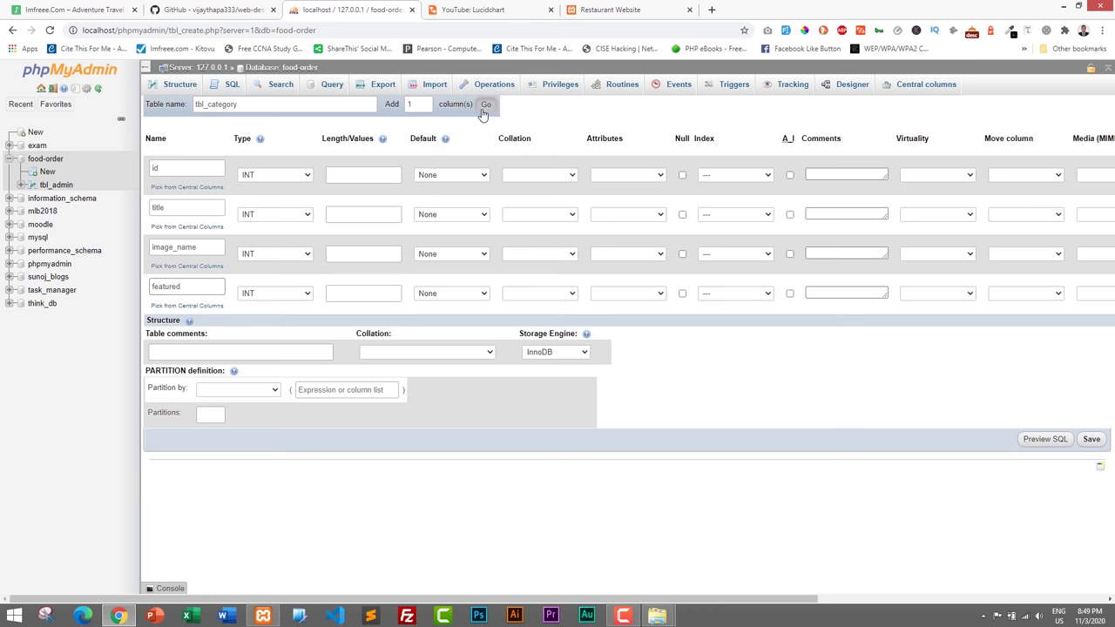
pyautogui.click(183, 327)
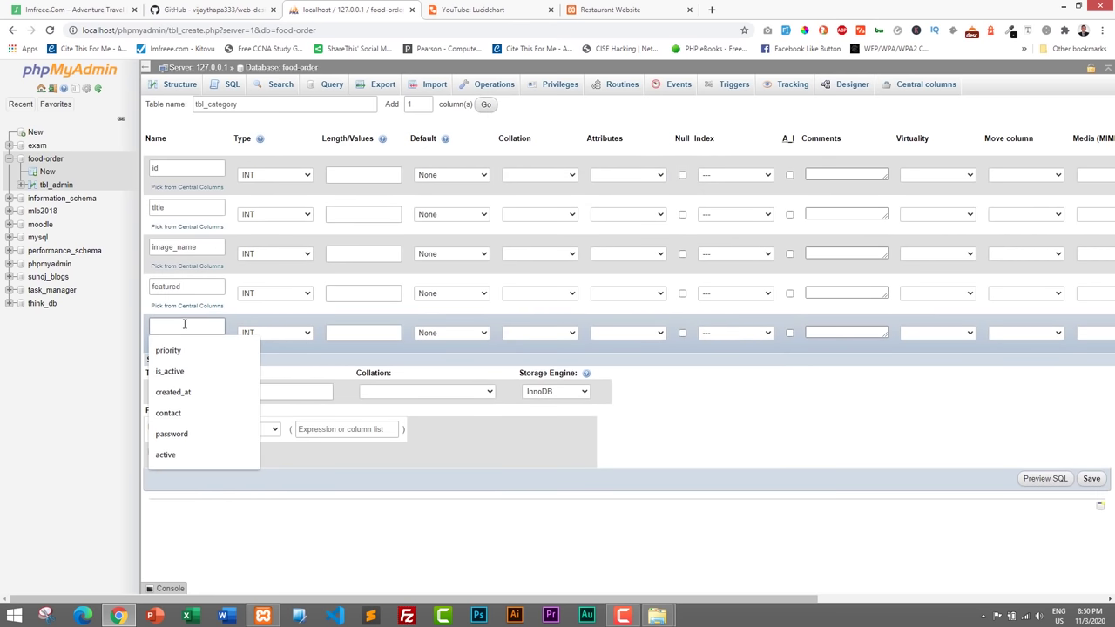
pyautogui.write('active')
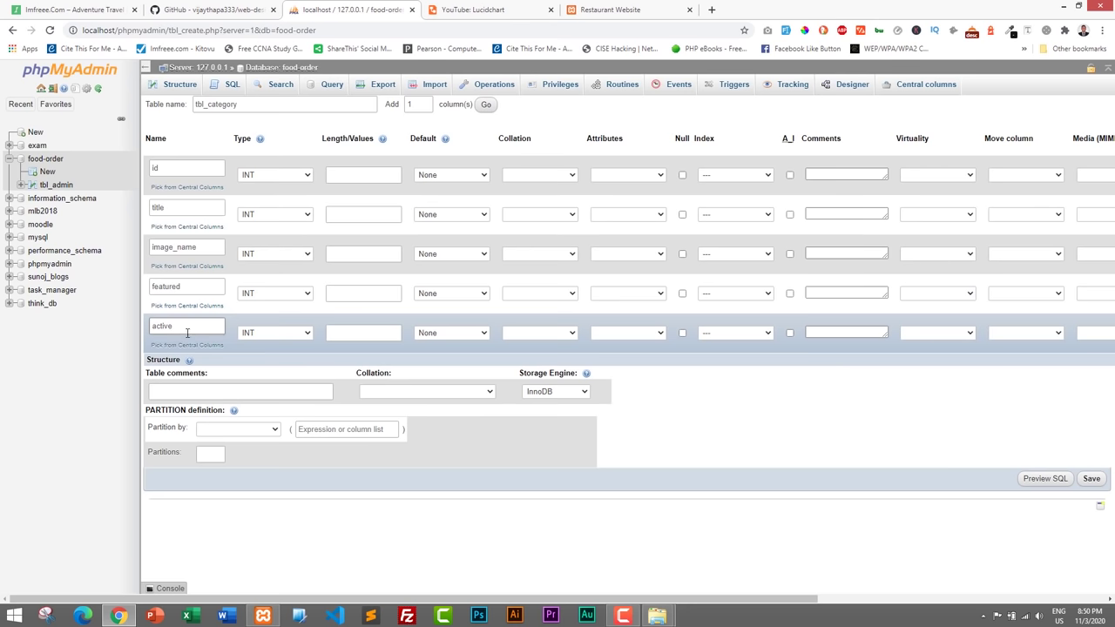
# - Examine how food categories are presented on the restaurant website's home page and categories page
pyautogui.click(634, 12)
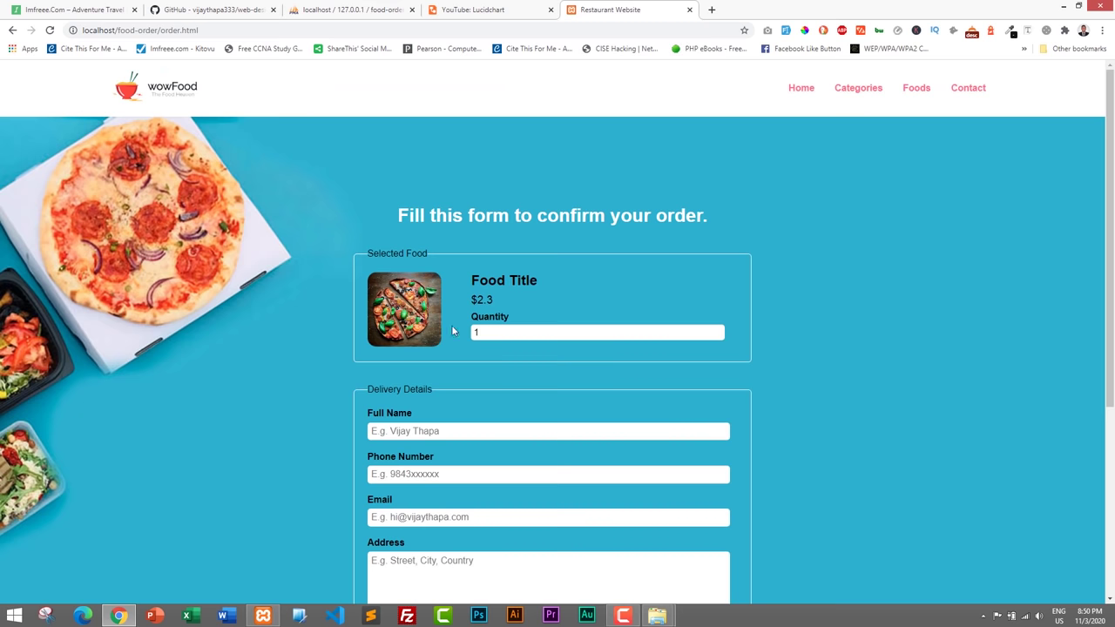
pyautogui.scroll(-1, 800, 210)
pyautogui.scroll(1, 799, 209)
pyautogui.click(800, 88)
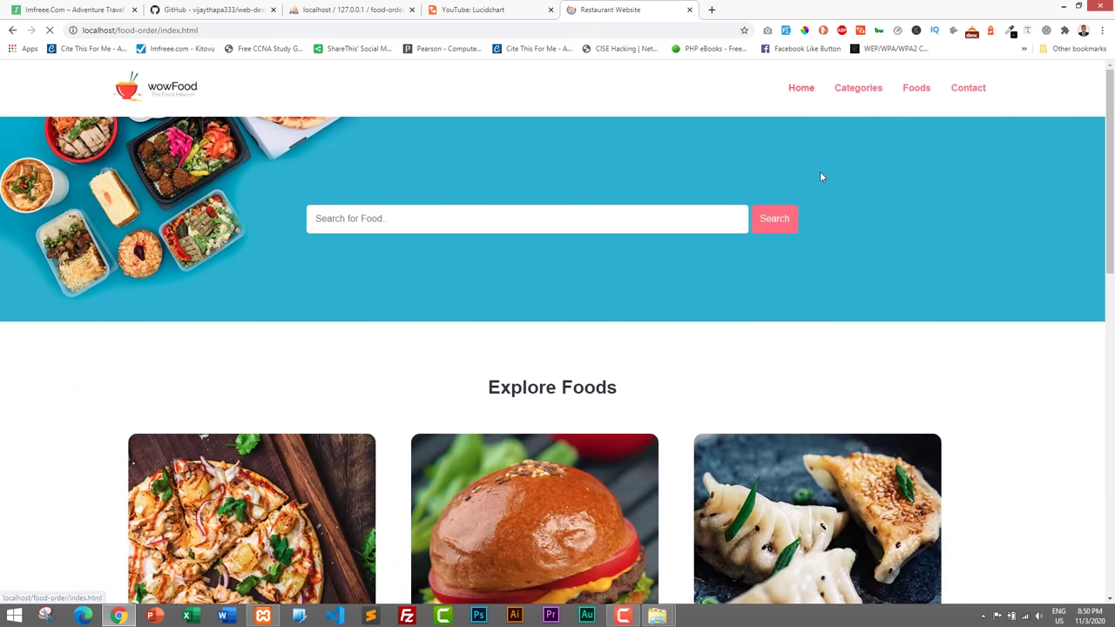
pyautogui.scroll(-3, 380, 348)
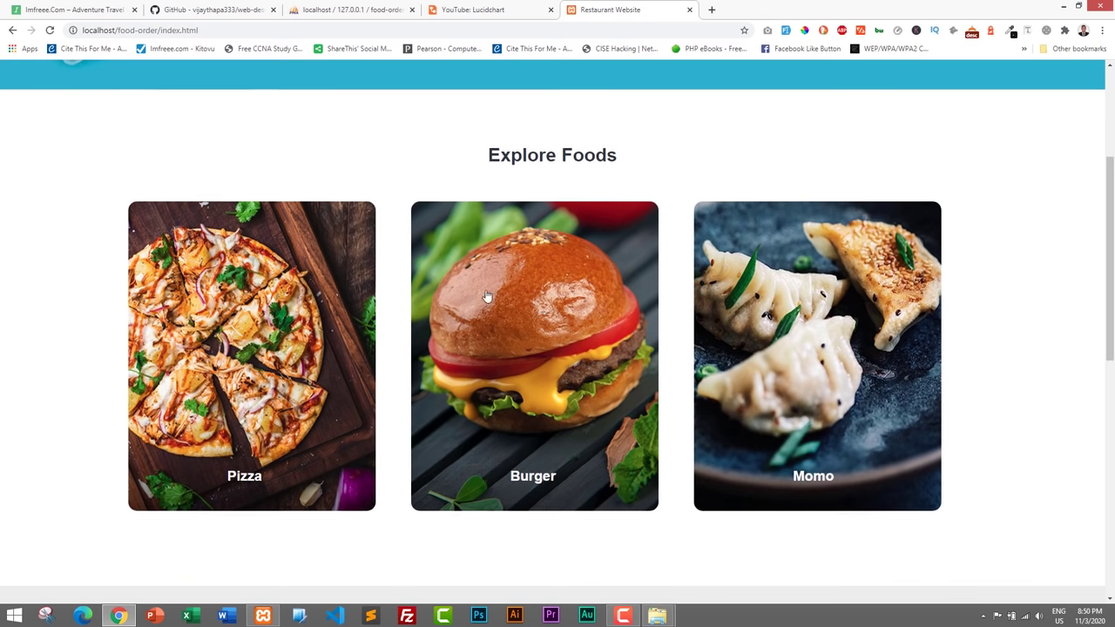
pyautogui.scroll(-2, 292, 373)
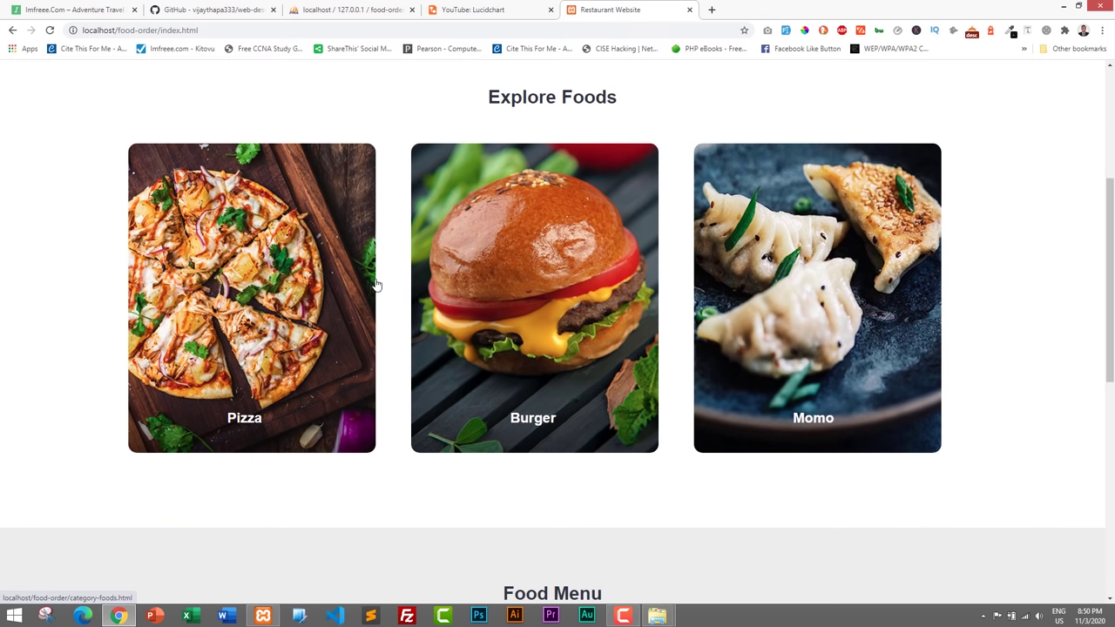
pyautogui.scroll(2, 293, 373)
pyautogui.scroll(-3, 341, 348)
pyautogui.scroll(3, 851, 135)
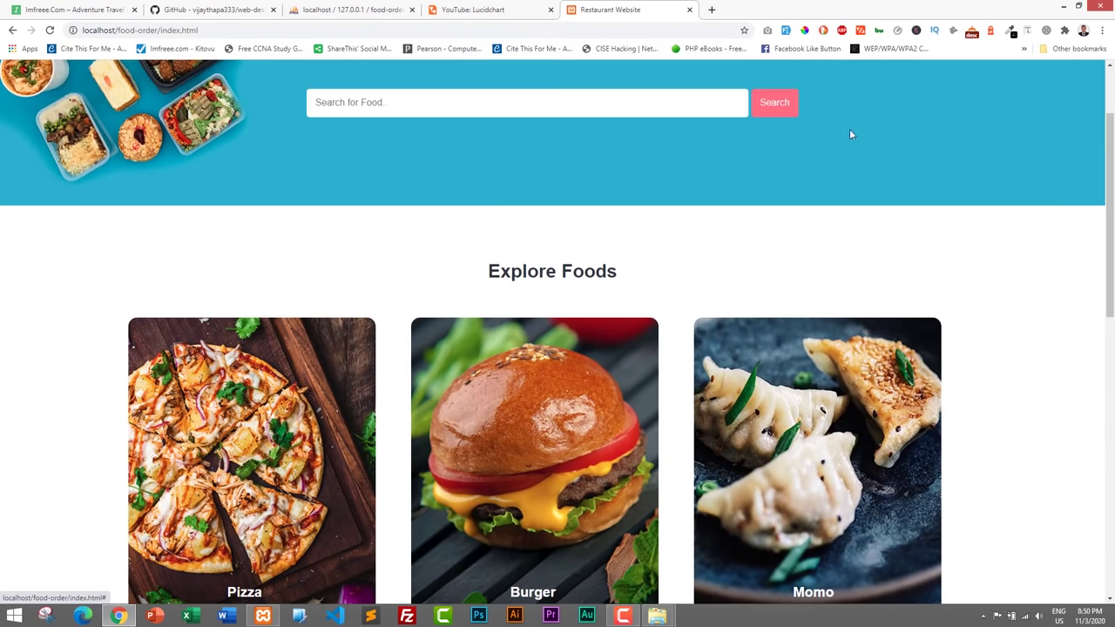
pyautogui.scroll(2, 807, 124)
pyautogui.click(858, 88)
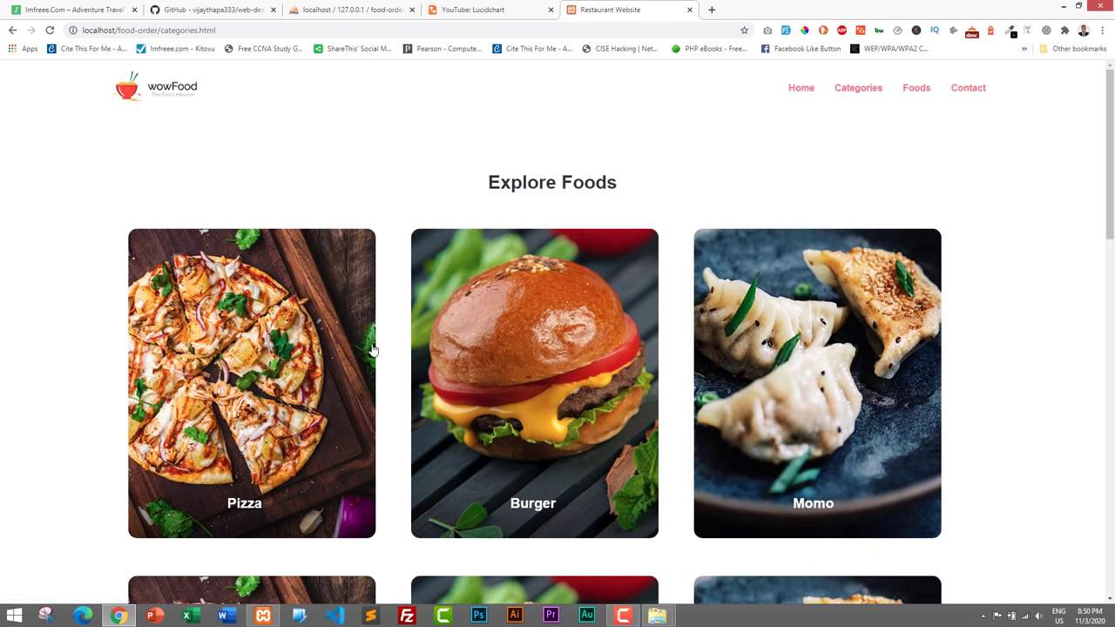
pyautogui.scroll(-2, 749, 287)
pyautogui.scroll(2, 880, 253)
pyautogui.click(361, 10)
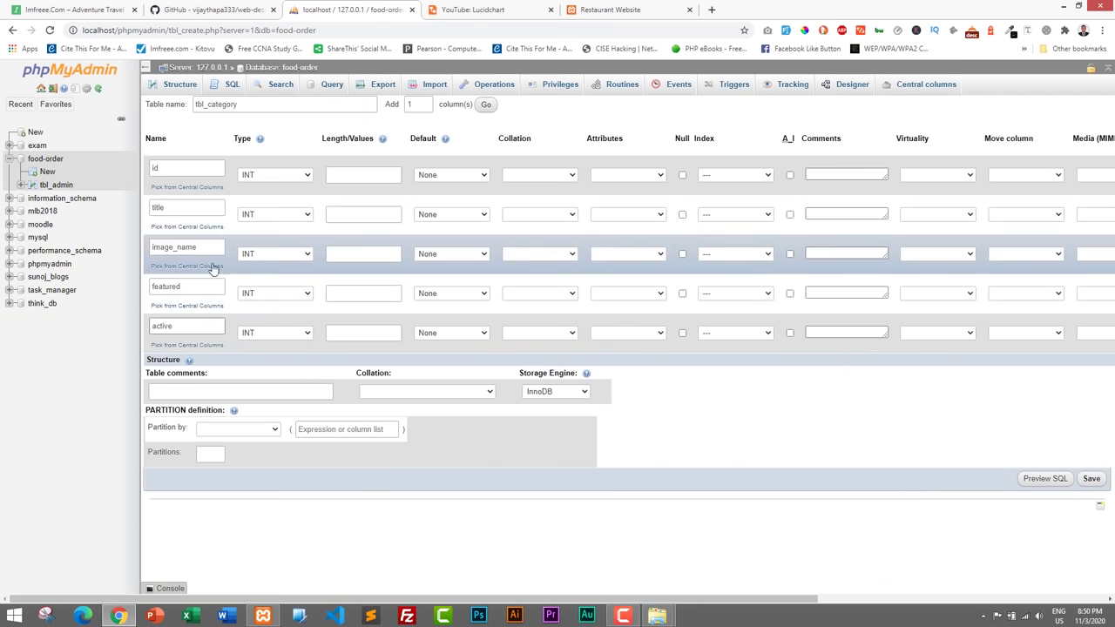
# - Compare the category listings on the website's home and categories pages with the featured and active columns of tbl_category
pyautogui.click(647, 11)
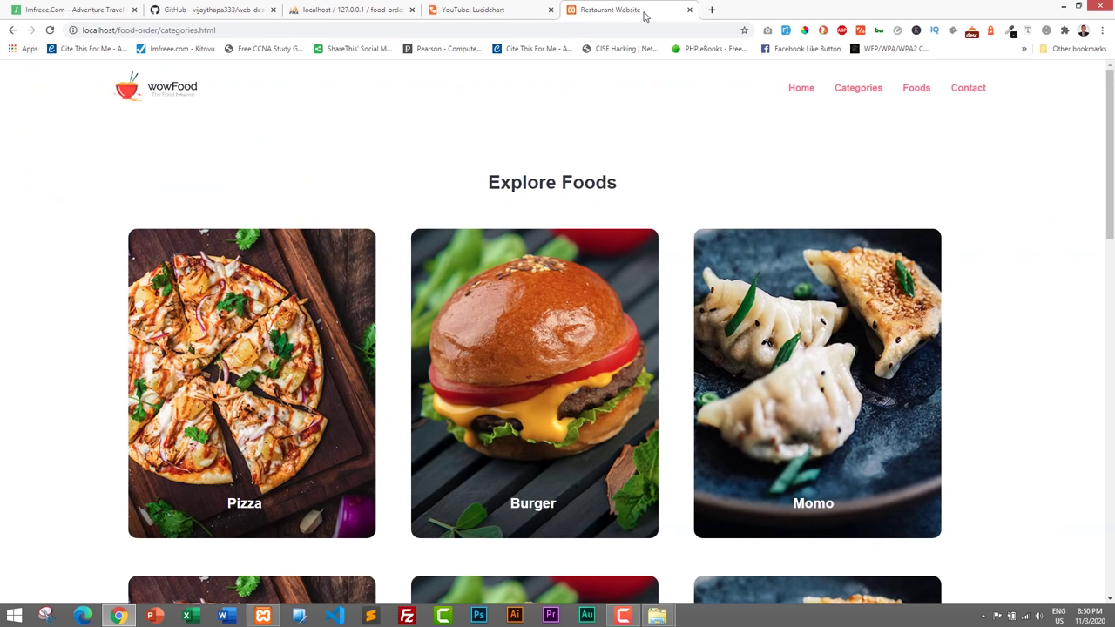
pyautogui.click(800, 89)
pyautogui.scroll(-2, 410, 368)
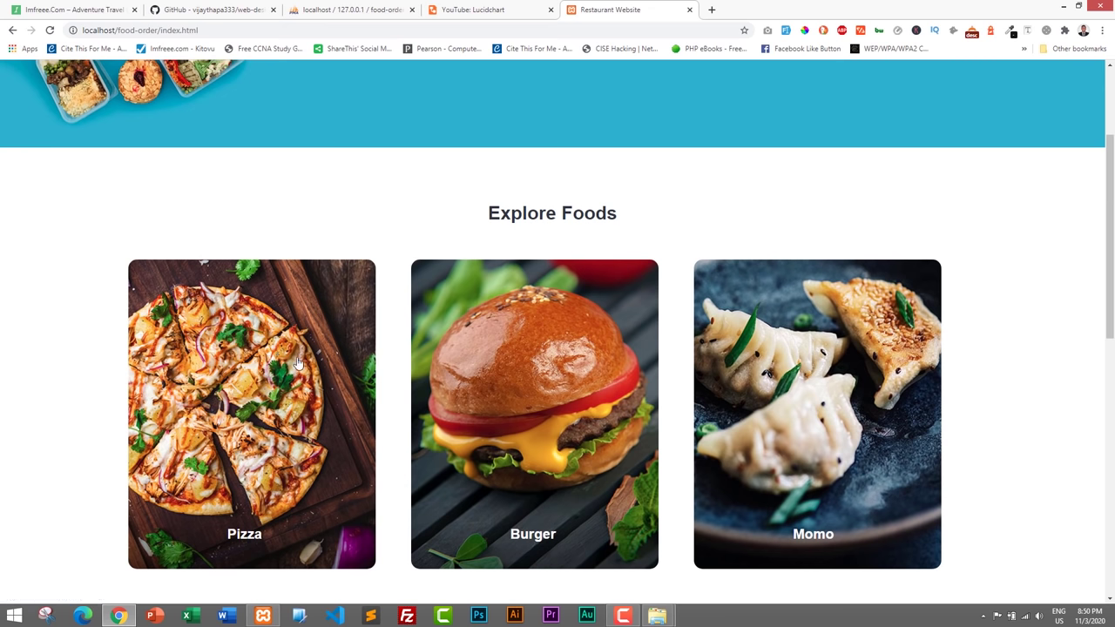
pyautogui.scroll(-1, 389, 299)
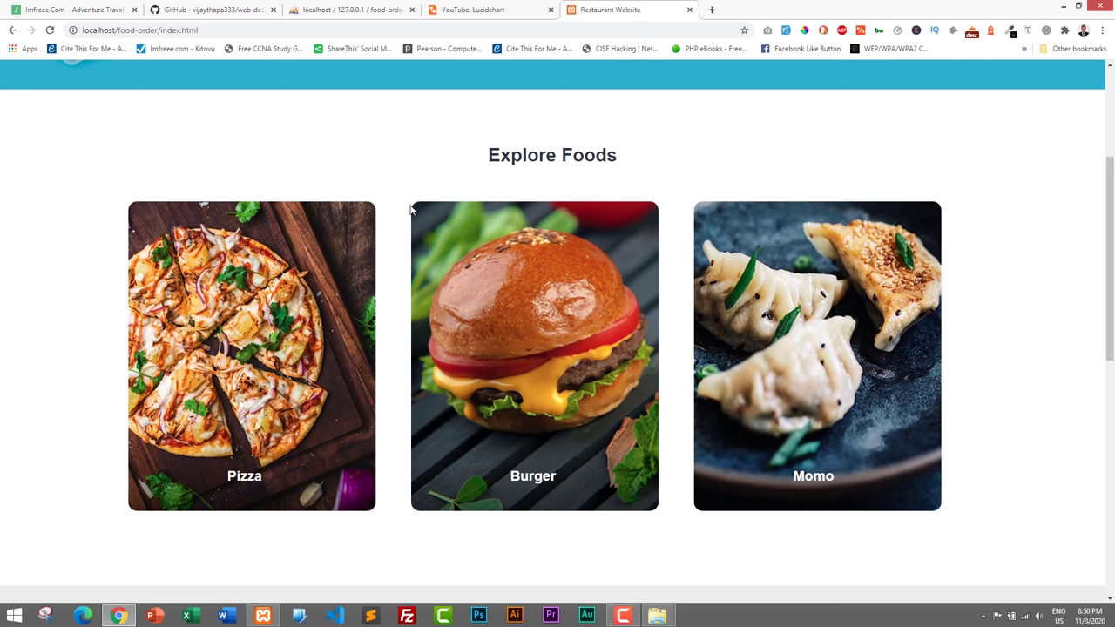
pyautogui.scroll(1, 640, 286)
pyautogui.scroll(3, 645, 282)
pyautogui.click(858, 90)
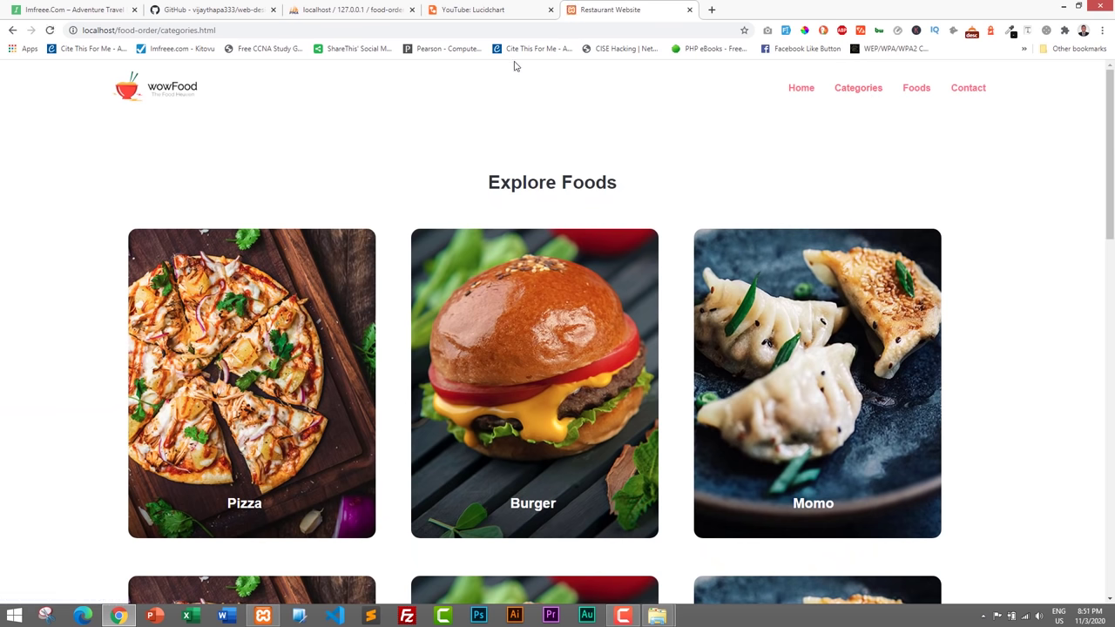
pyautogui.click(353, 13)
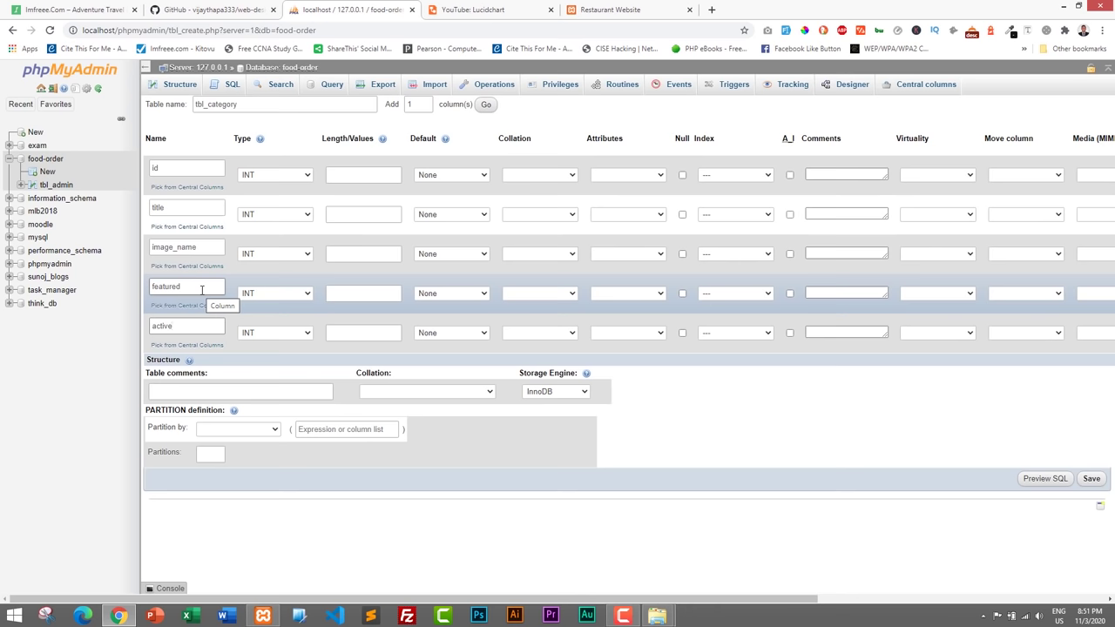
pyautogui.click(633, 11)
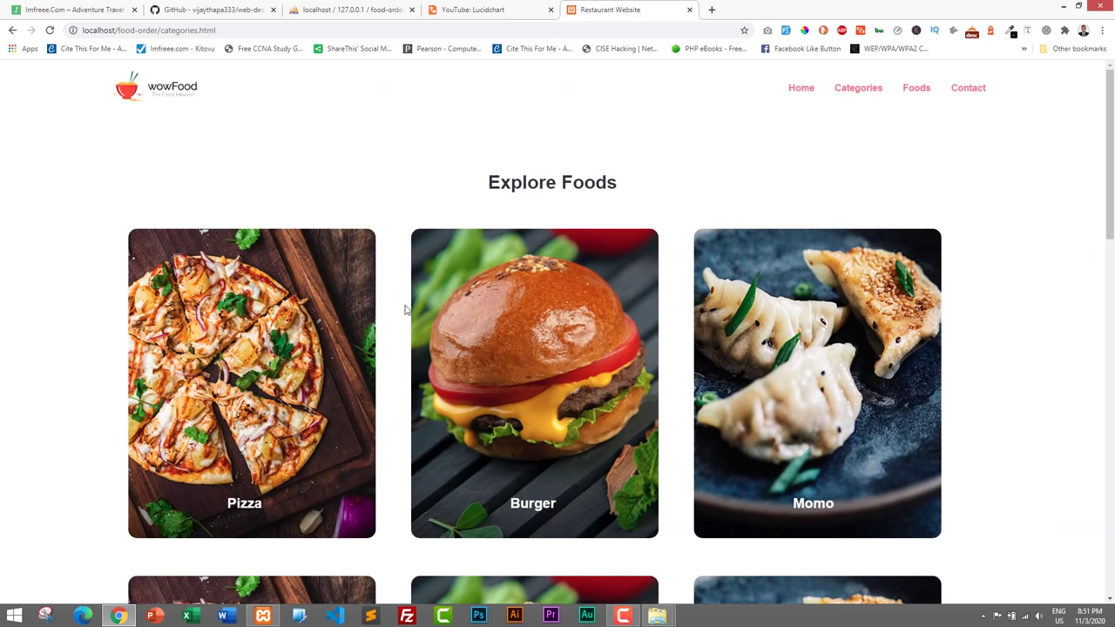
pyautogui.scroll(-3, 470, 330)
pyautogui.scroll(3, 474, 326)
pyautogui.click(340, 10)
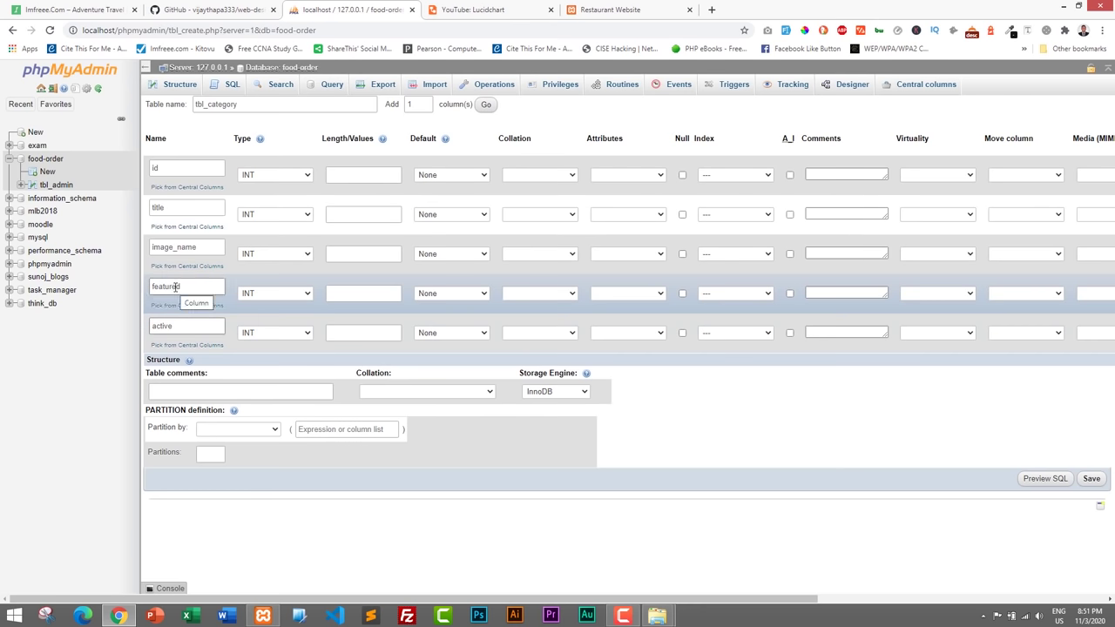
pyautogui.moveTo(184, 287); pyautogui.dragTo(150, 291)
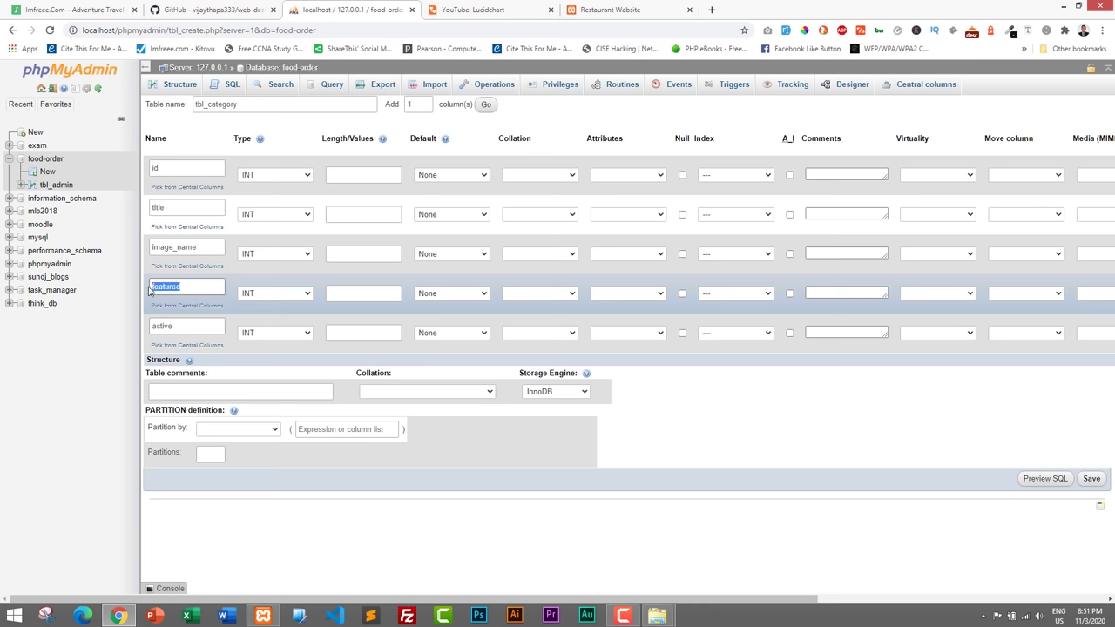
pyautogui.moveTo(181, 326); pyautogui.dragTo(162, 325)
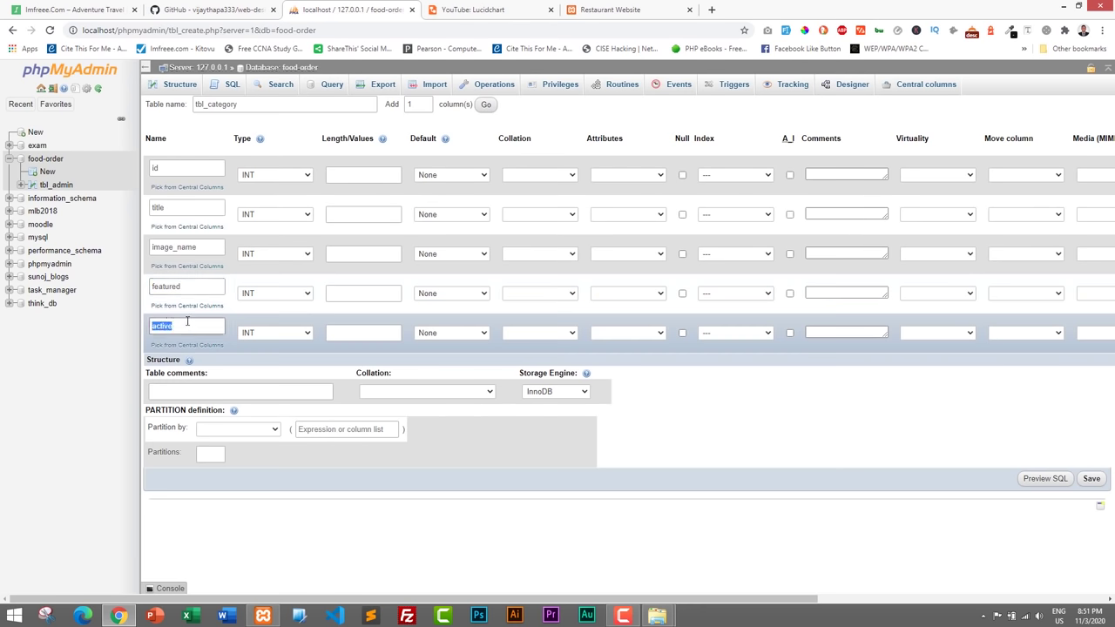
# - Set the title column to VARCHAR with length 100
pyautogui.click(252, 218)
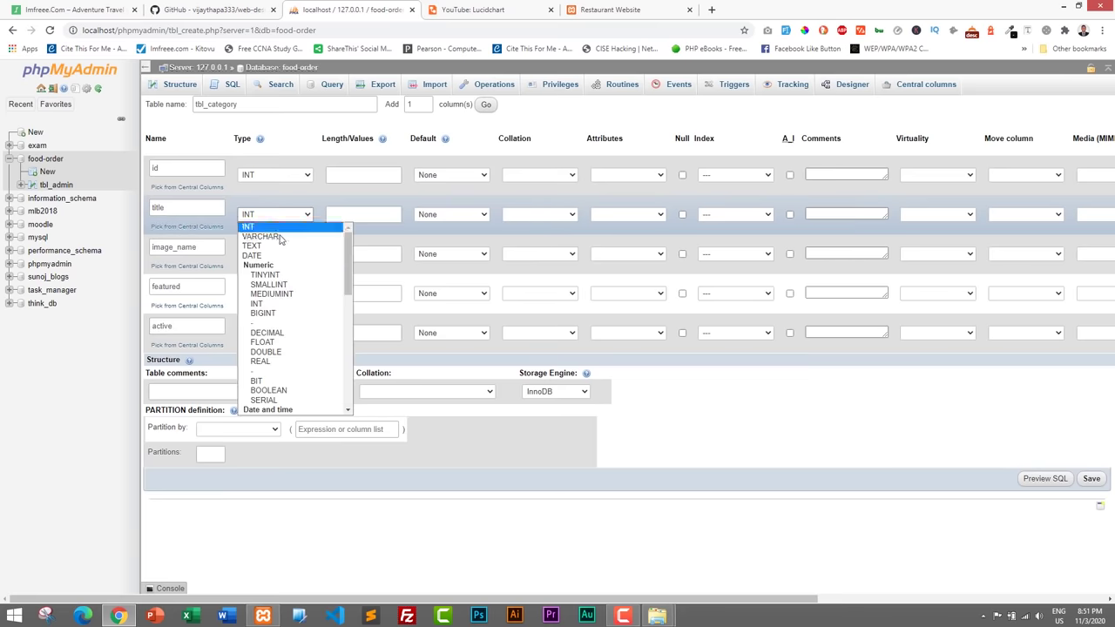
pyautogui.click(278, 237)
pyautogui.click(354, 216)
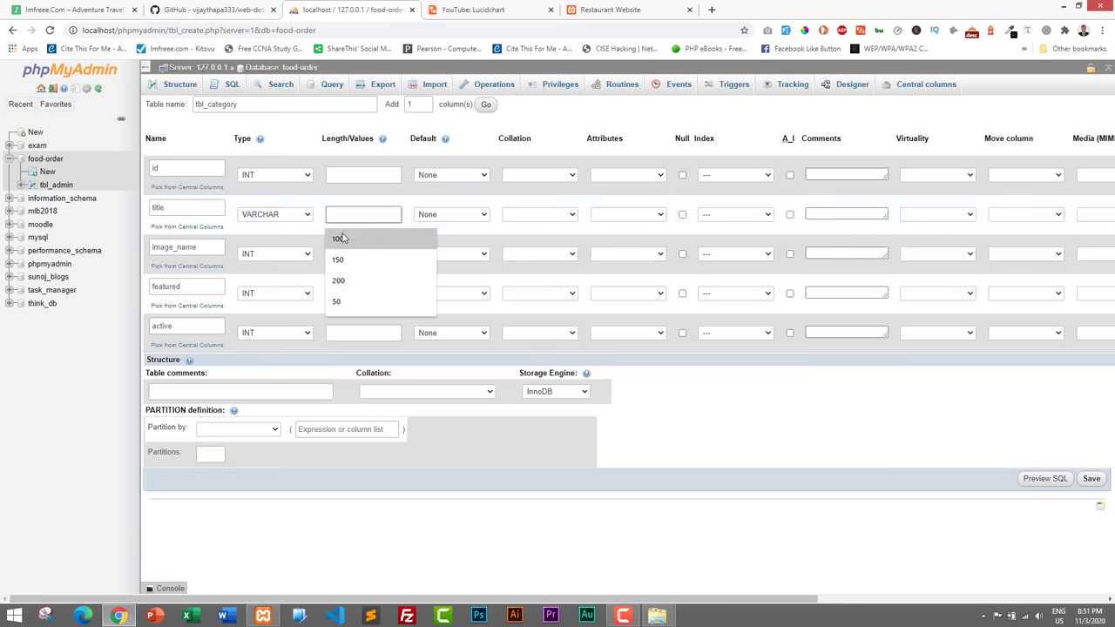
pyautogui.click(341, 238)
# - Set the image_name column to VARCHAR with length 255, checking the type and length against the Lucidchart diagram
pyautogui.click(470, 14)
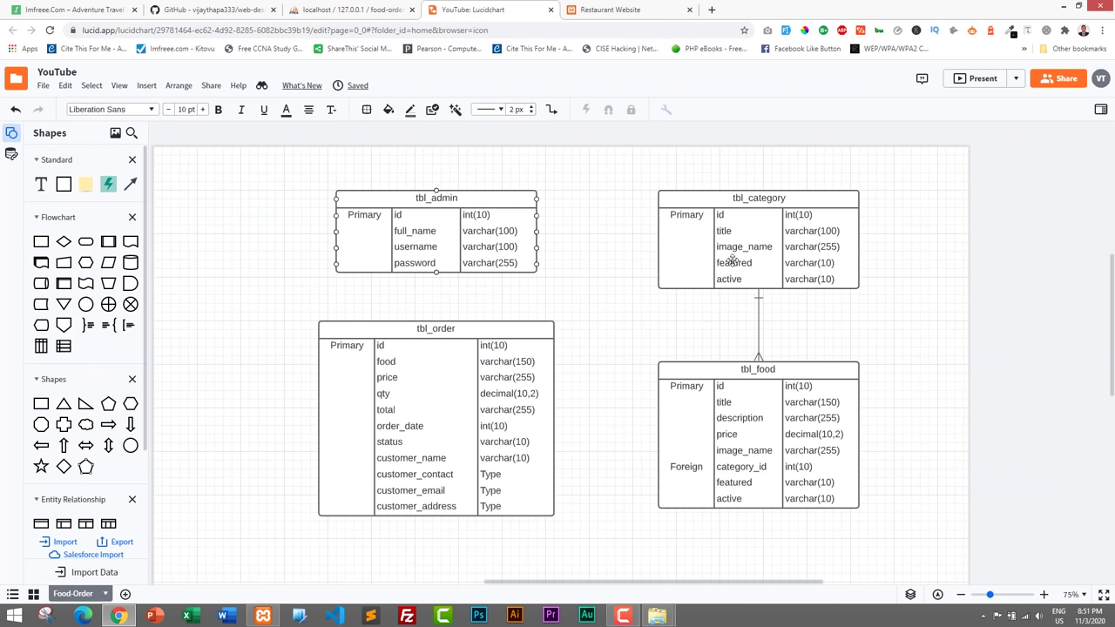
pyautogui.click(345, 10)
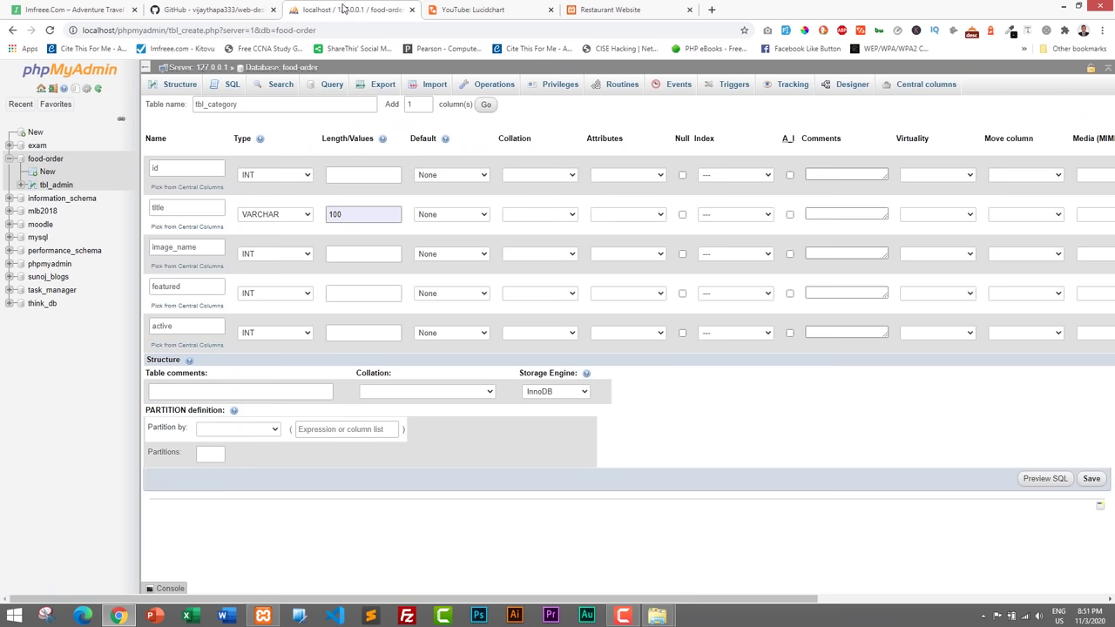
pyautogui.click(287, 255)
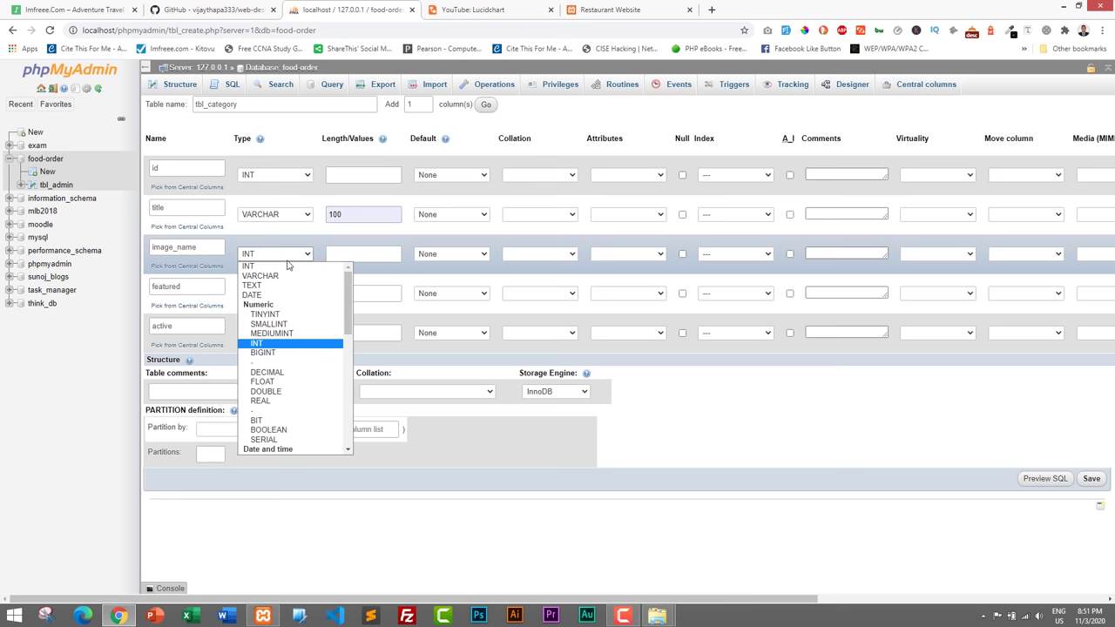
pyautogui.click(260, 275)
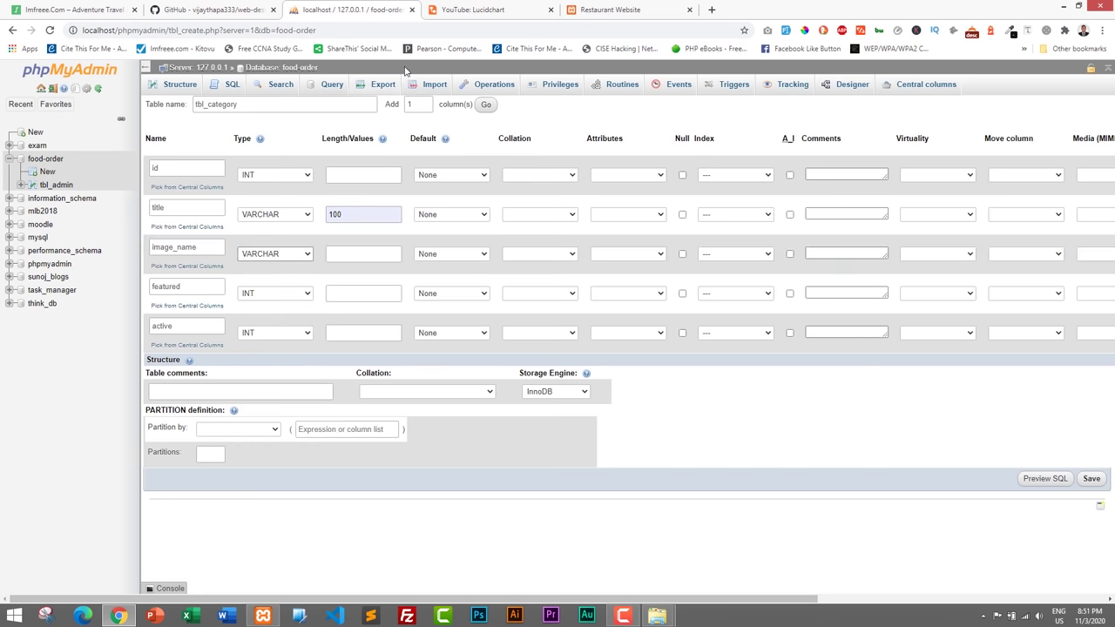
pyautogui.click(477, 13)
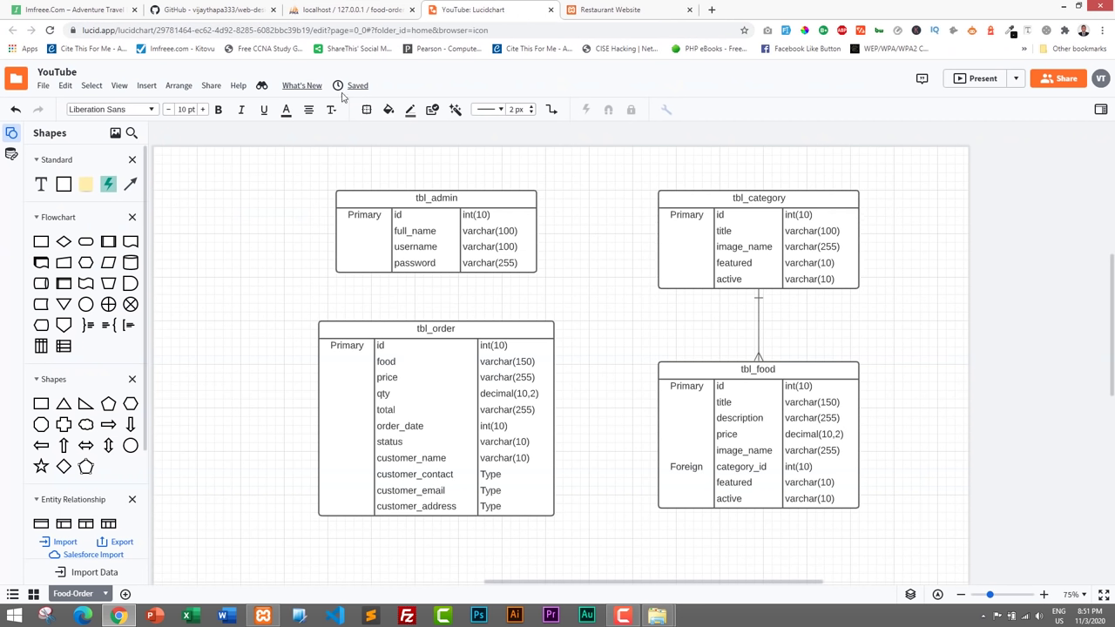
pyautogui.click(361, 10)
pyautogui.click(361, 255)
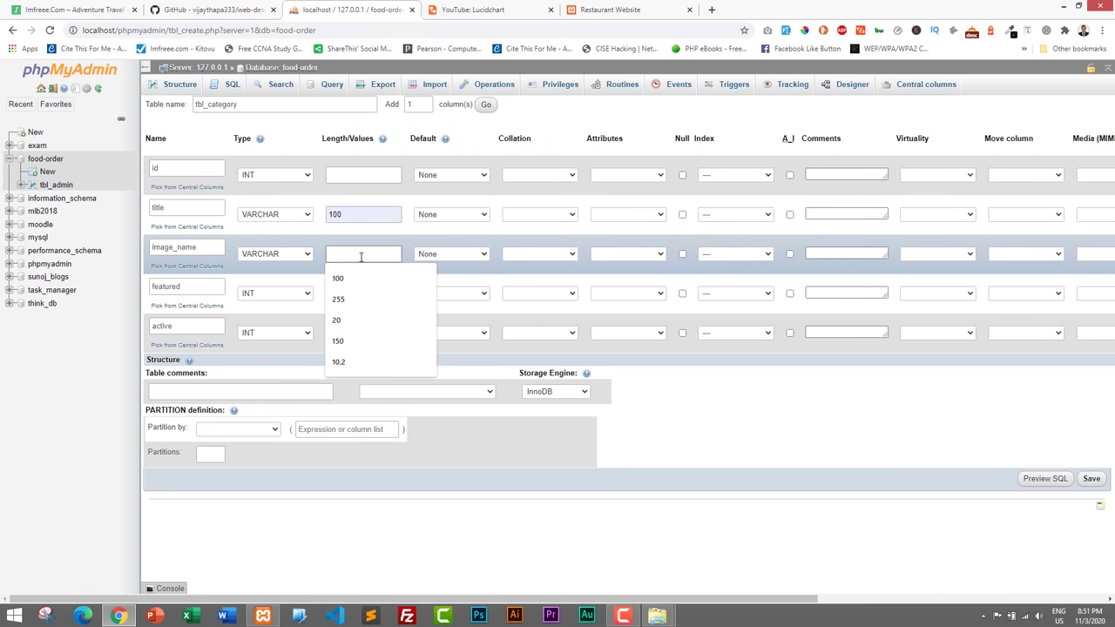
pyautogui.click(357, 298)
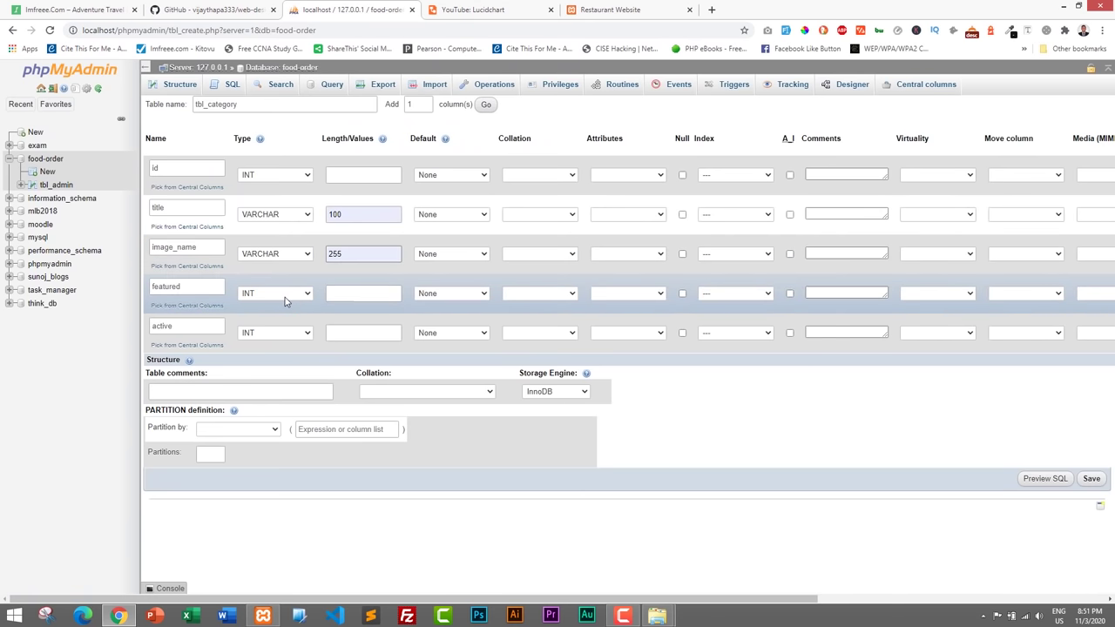
# - Set the featured column to VARCHAR with length 10, checking the type against the Lucidchart diagram
pyautogui.click(285, 297)
pyautogui.click(277, 310)
pyautogui.click(486, 10)
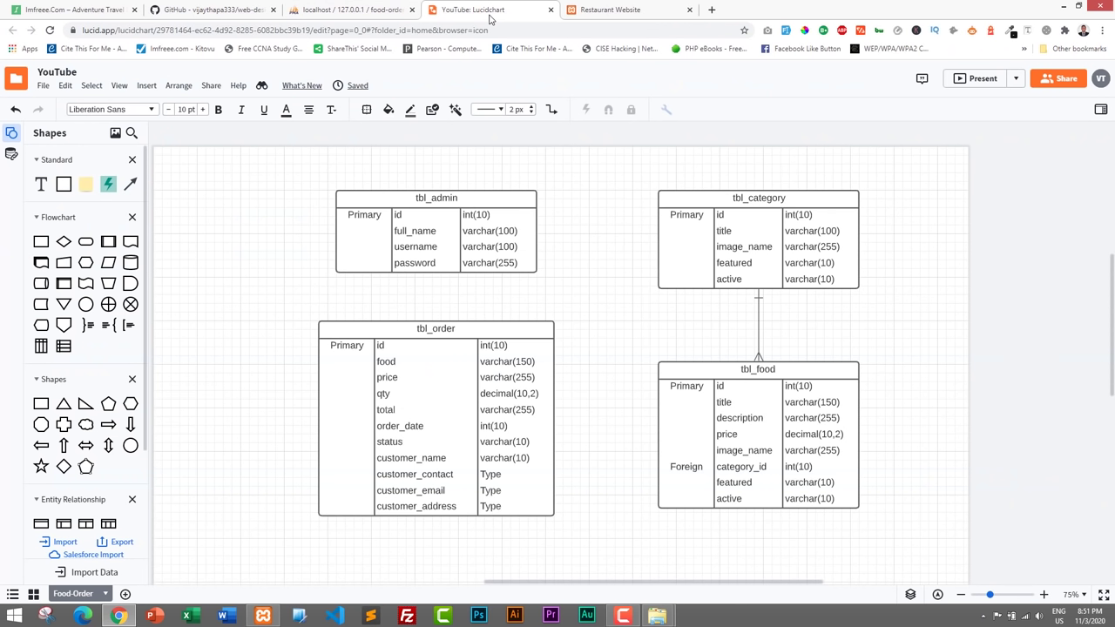
pyautogui.click(367, 11)
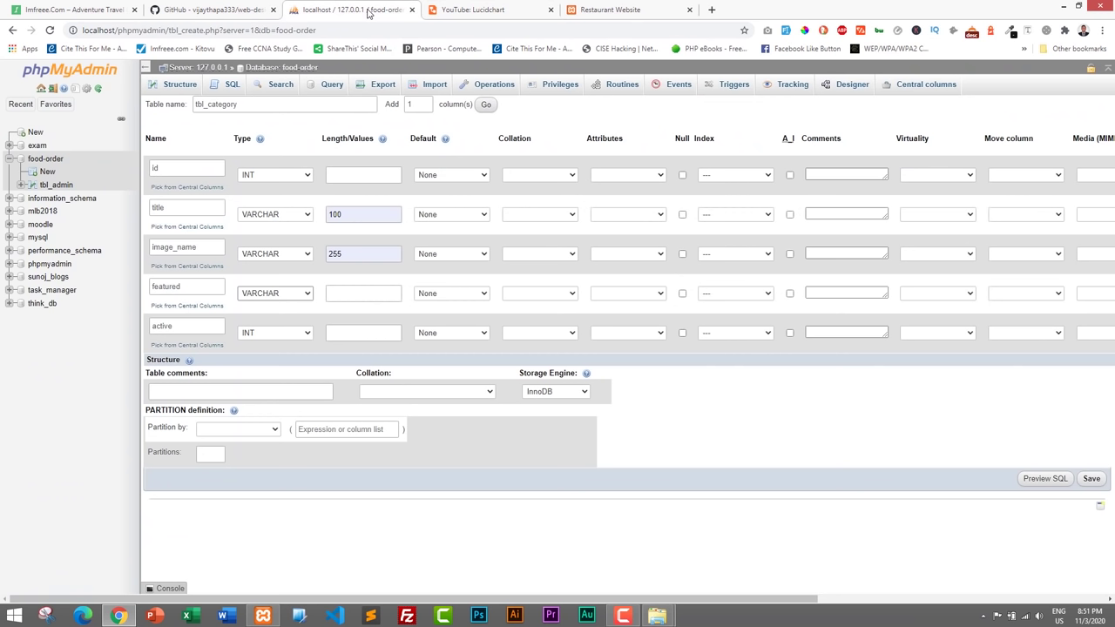
pyautogui.click(376, 293)
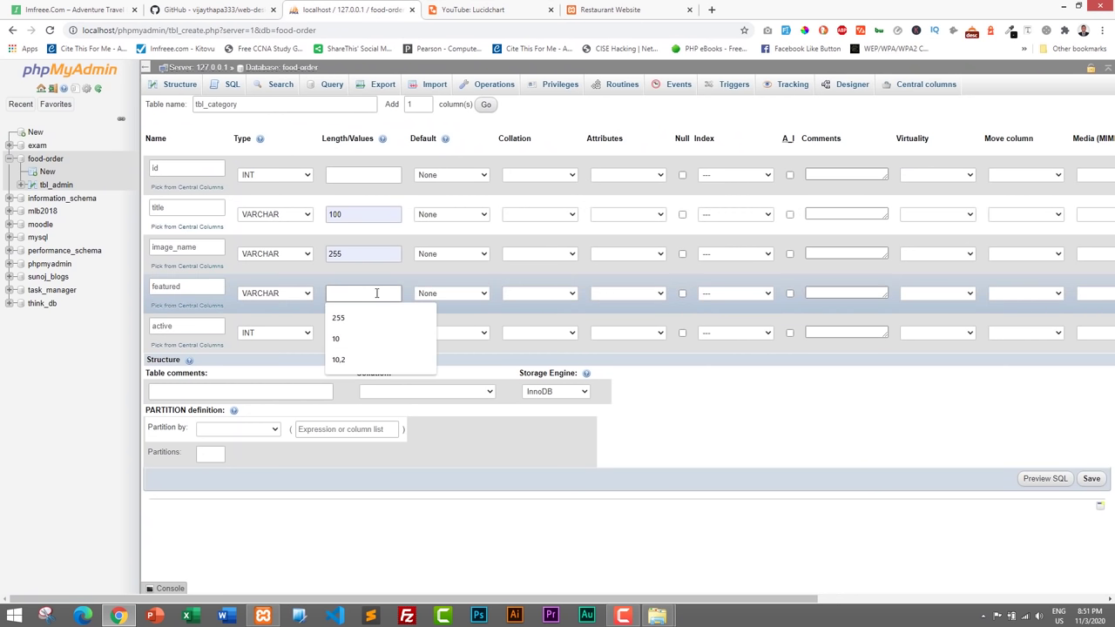
pyautogui.write('10')
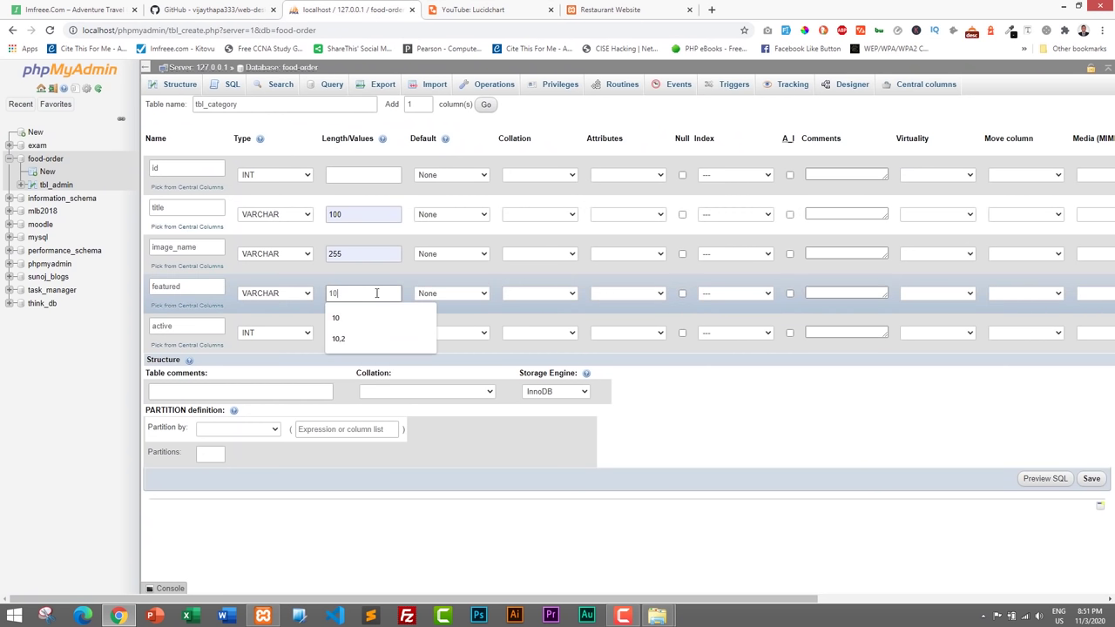
# - Set the active column to VARCHAR with length 10
pyautogui.click(288, 334)
pyautogui.click(270, 354)
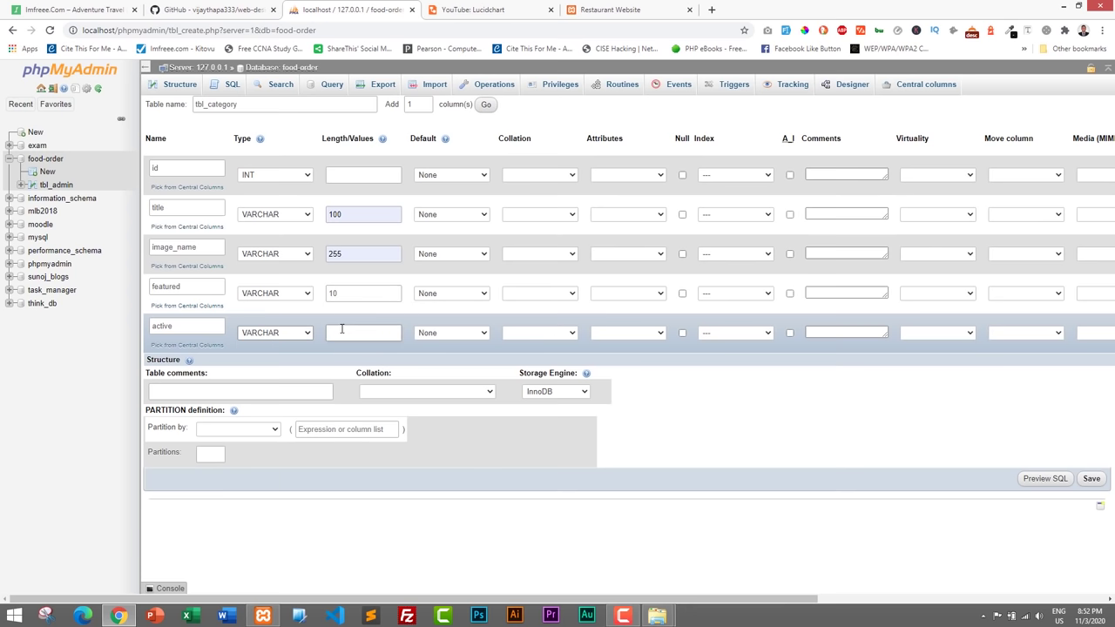
pyautogui.click(343, 329)
pyautogui.write('10')
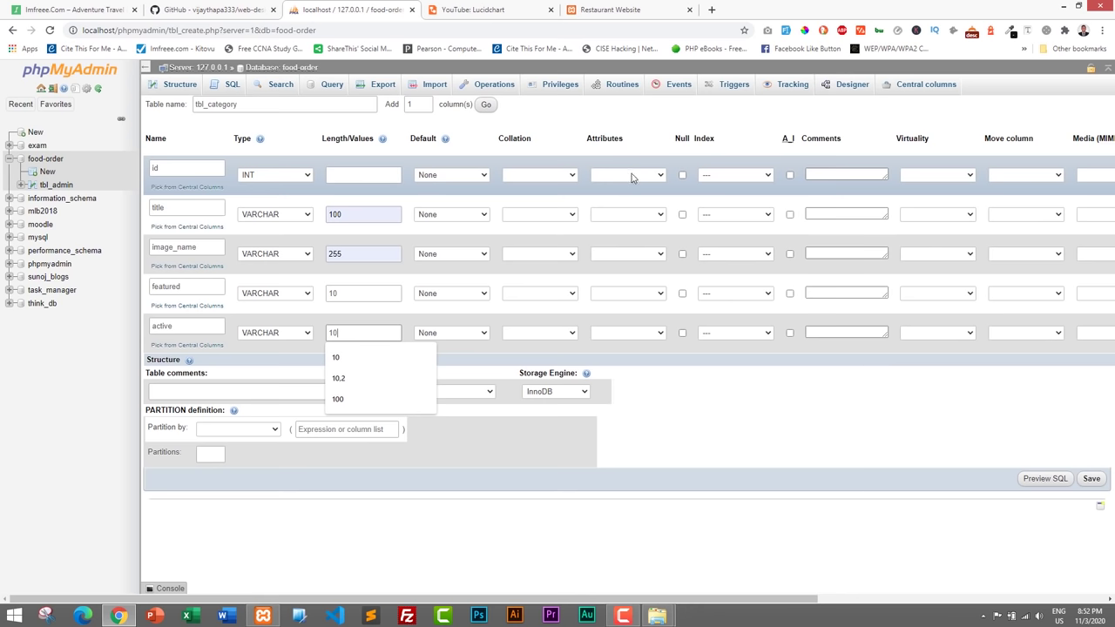
# - Make the id column an UNSIGNED, auto-incrementing PRIMARY key and save the tbl_category table
pyautogui.click(633, 178)
pyautogui.click(638, 208)
pyautogui.click(743, 183)
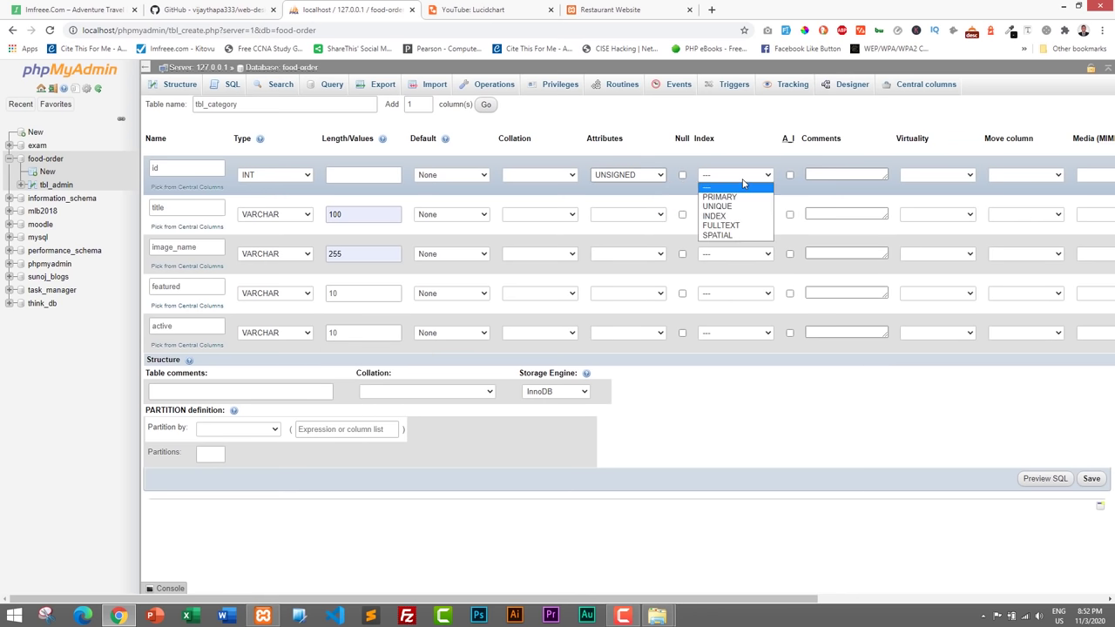
pyautogui.click(724, 197)
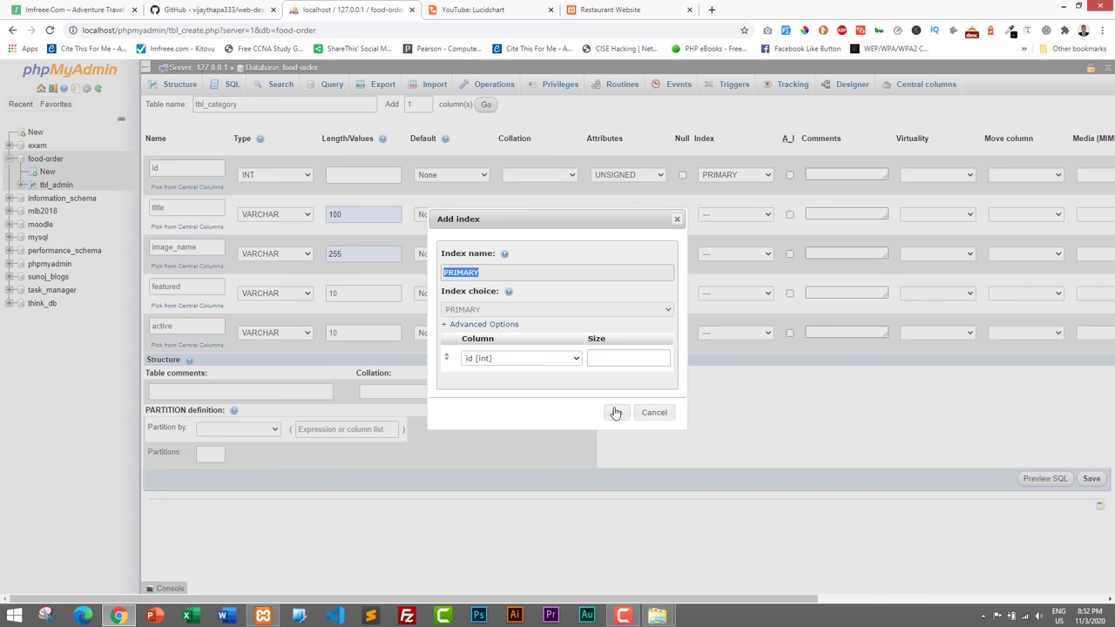
pyautogui.click(615, 412)
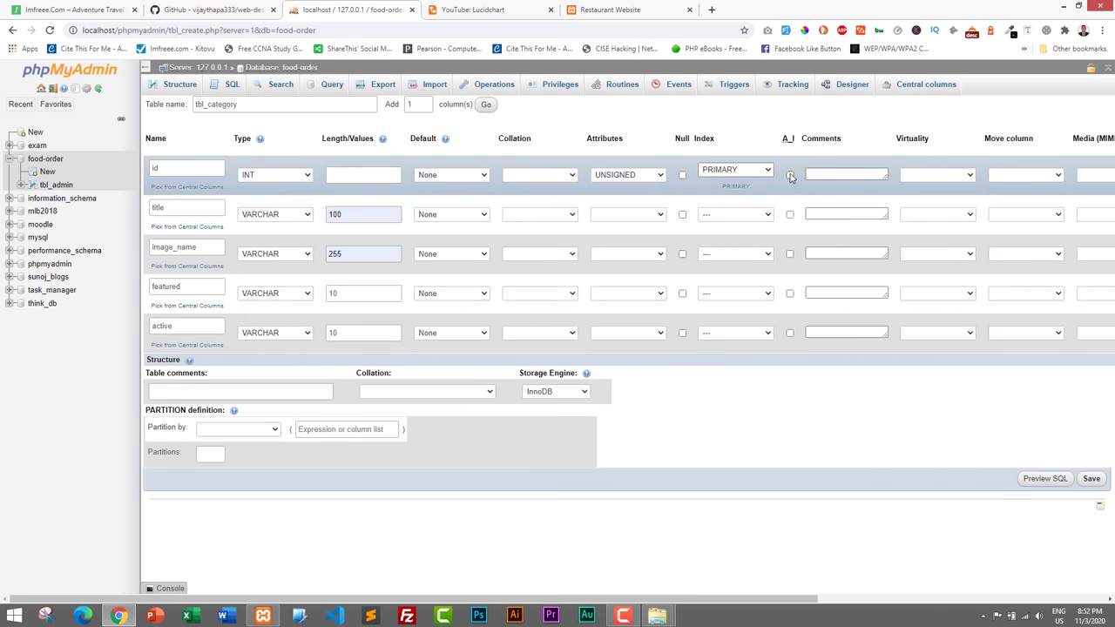
pyautogui.click(790, 176)
pyautogui.click(1092, 479)
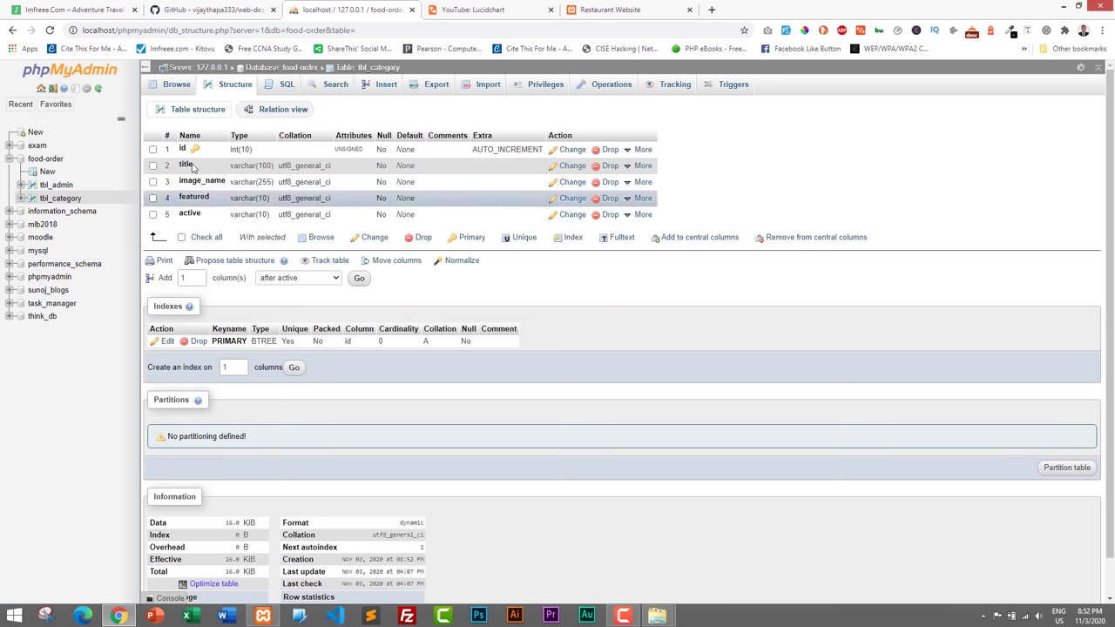
# - Start a new table named tbl_food in the food-order database
pyautogui.click(45, 173)
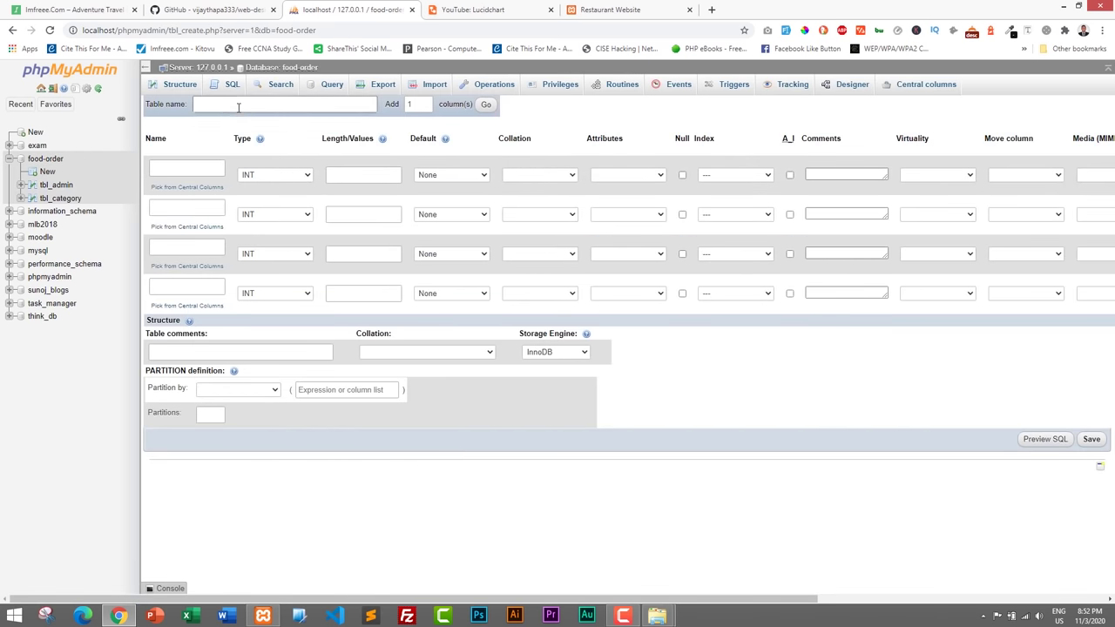
pyautogui.click(237, 105)
pyautogui.write('tbl_')
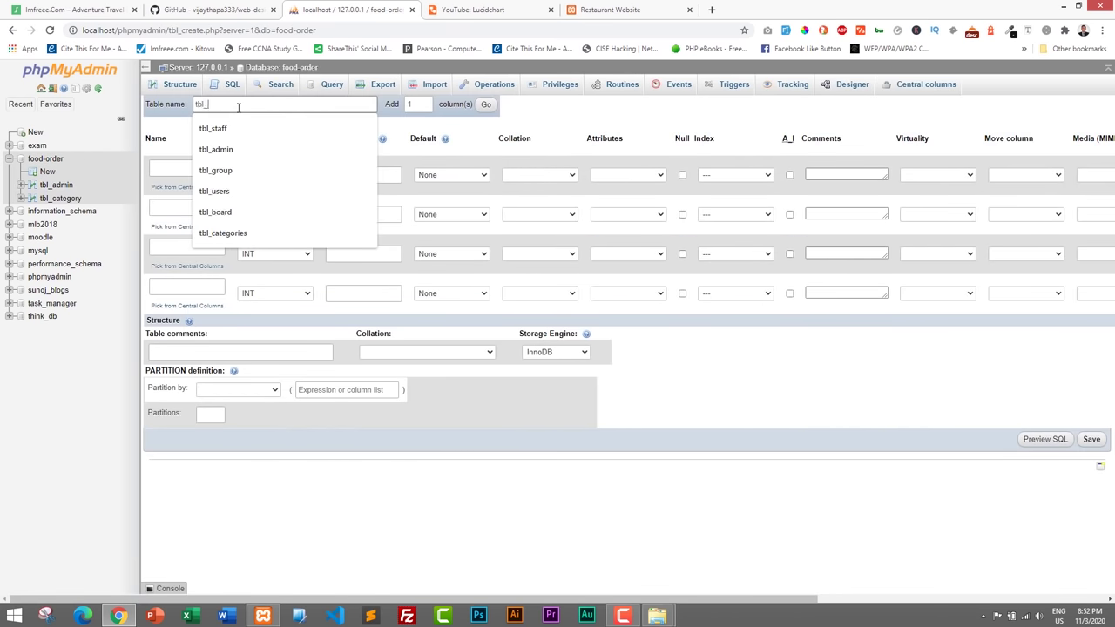
pyautogui.write('food')
# - Name the first two columns of tbl_food id and title, following the Lucidchart diagram
pyautogui.click(201, 170)
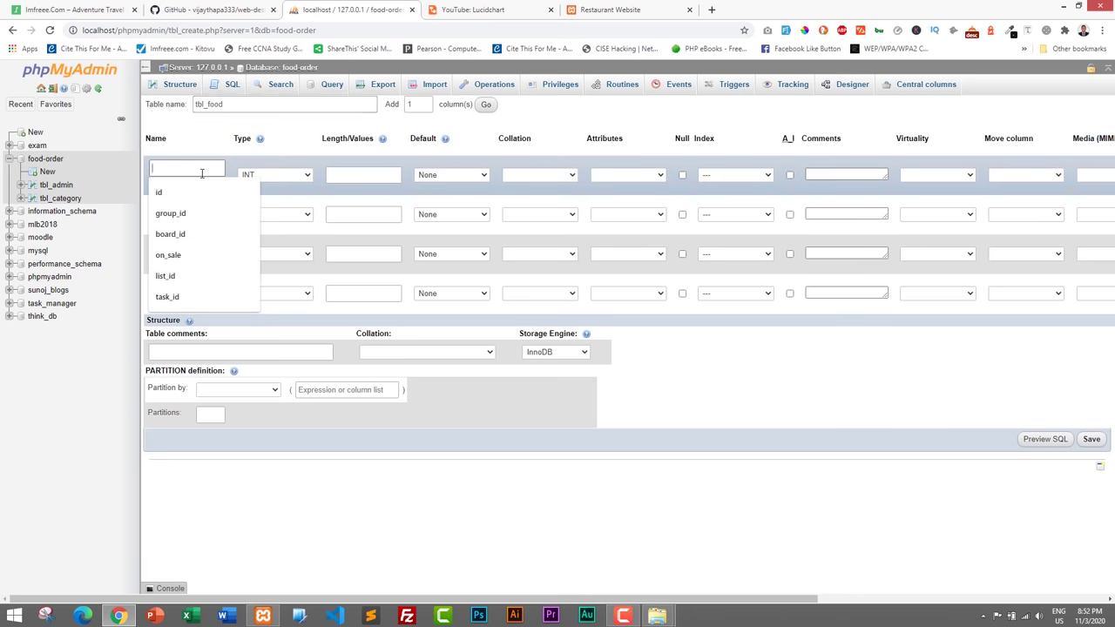
pyautogui.write('id')
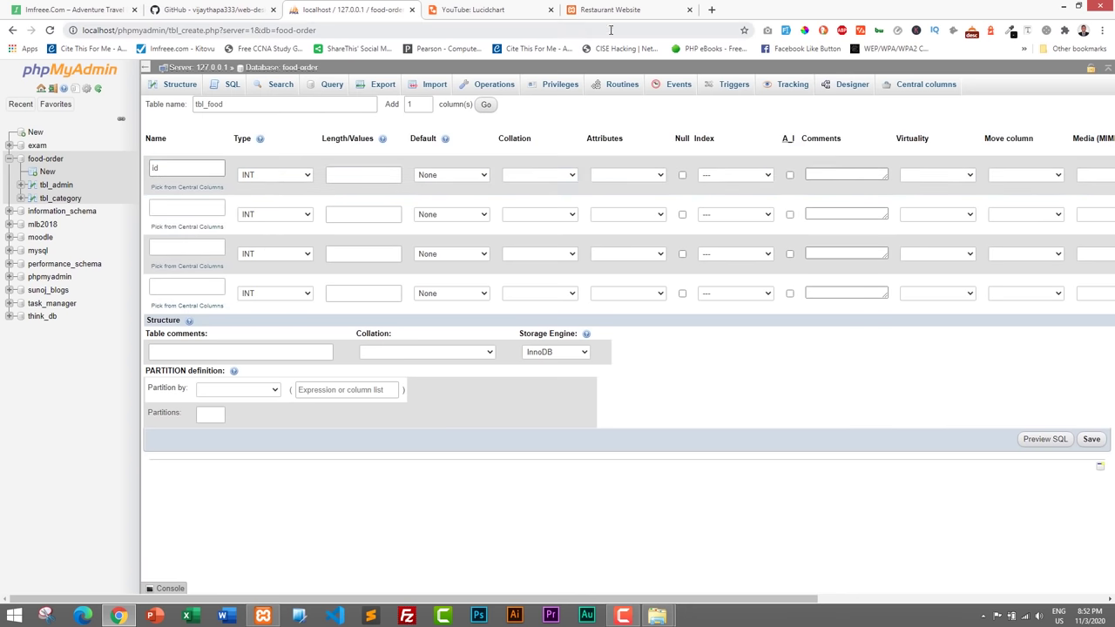
pyautogui.click(483, 15)
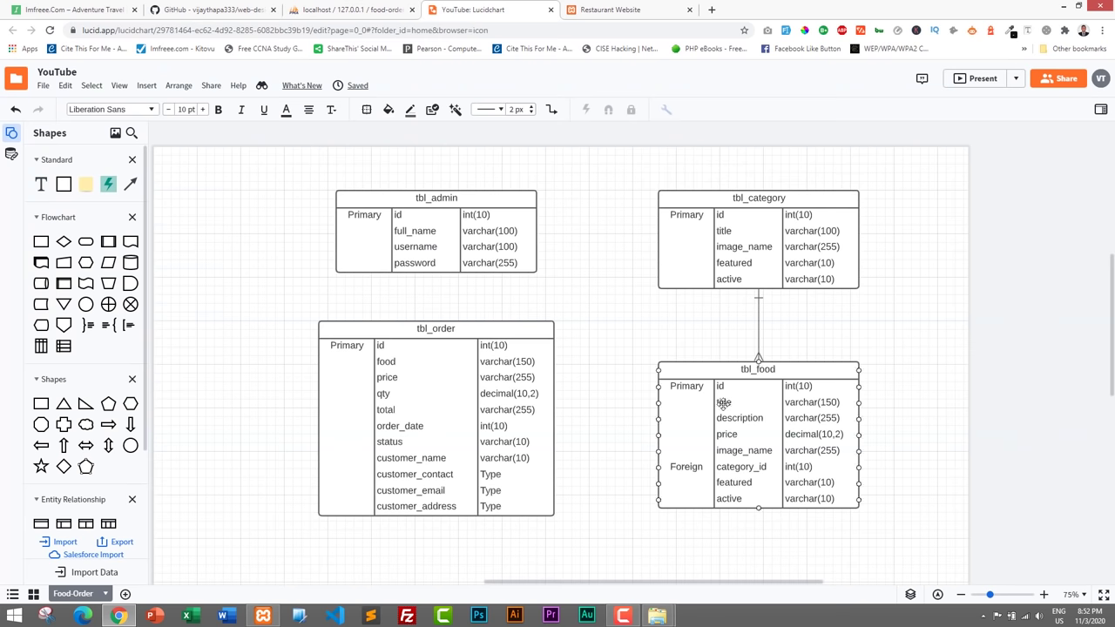
pyautogui.click(353, 16)
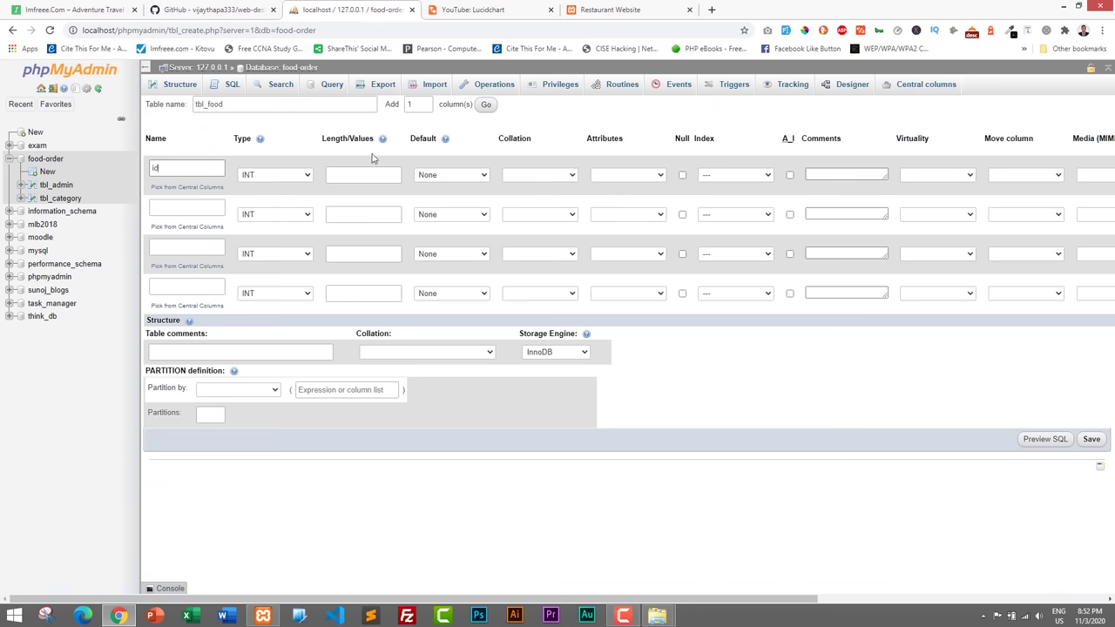
pyautogui.click(182, 209)
pyautogui.write('title')
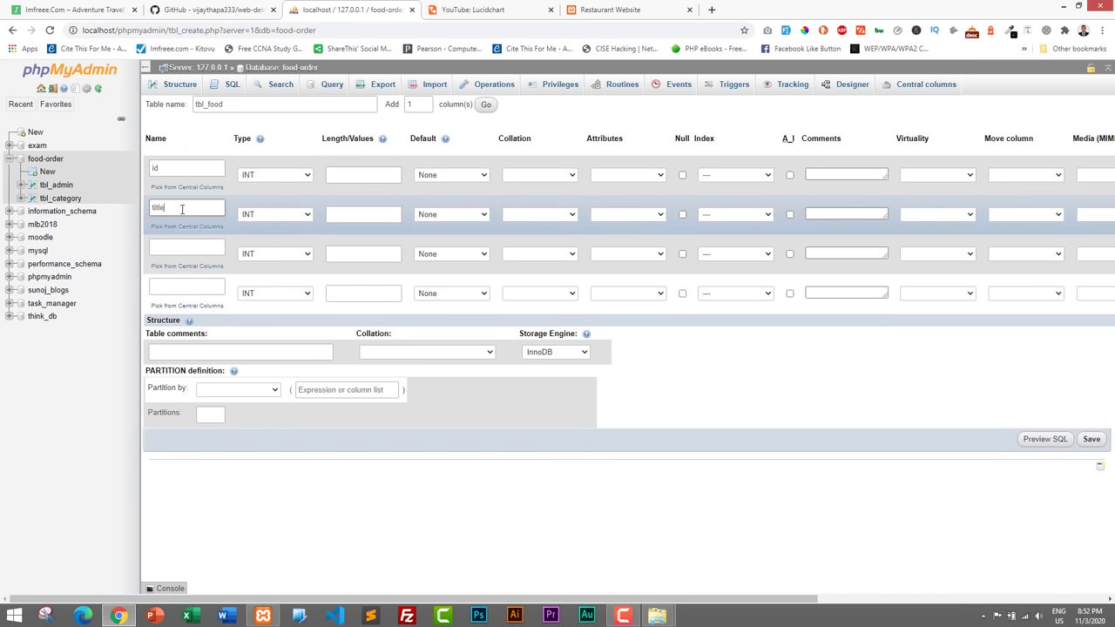
# - Name the third and fourth columns description and price, following the tbl_food entity in the Lucidchart diagram
pyautogui.click(170, 247)
pyautogui.write('des')
pyautogui.click(174, 271)
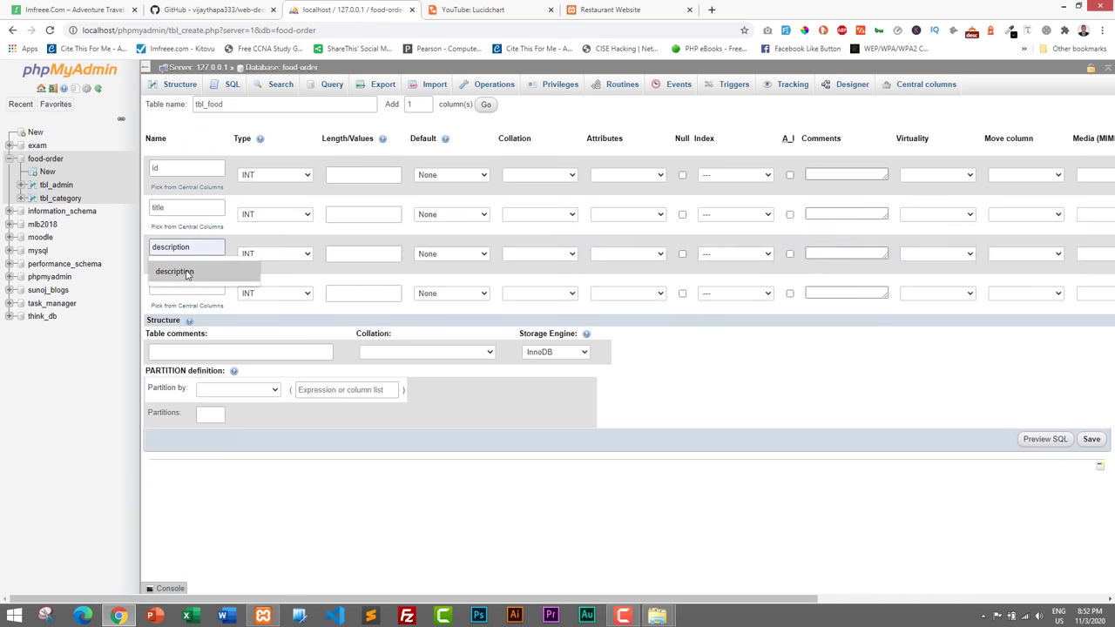
pyautogui.click(183, 287)
pyautogui.click(510, 13)
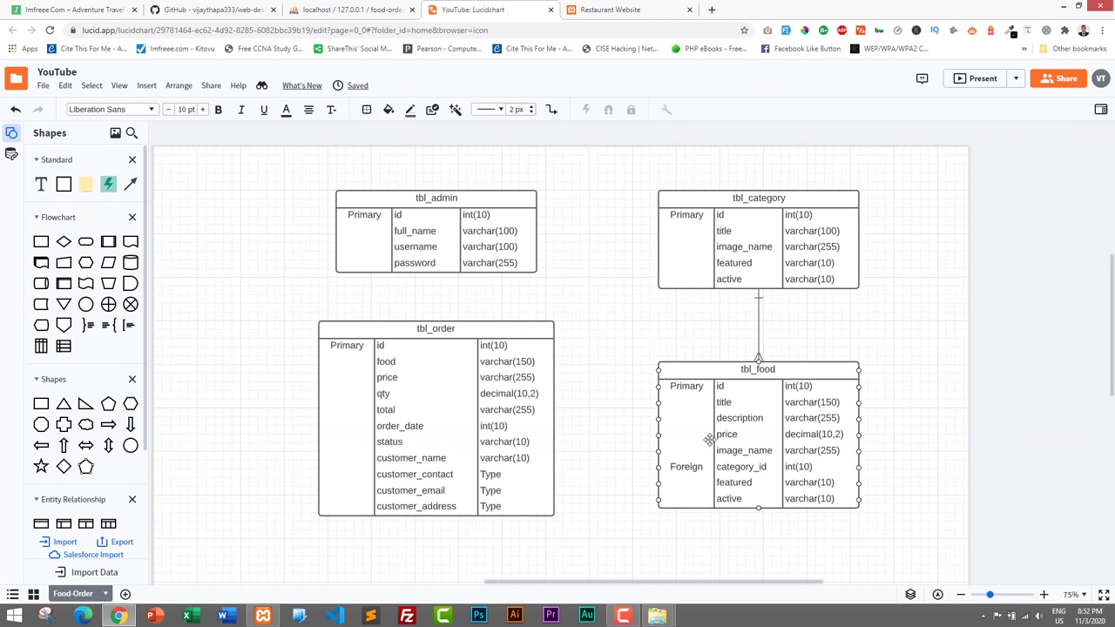
pyautogui.click(360, 14)
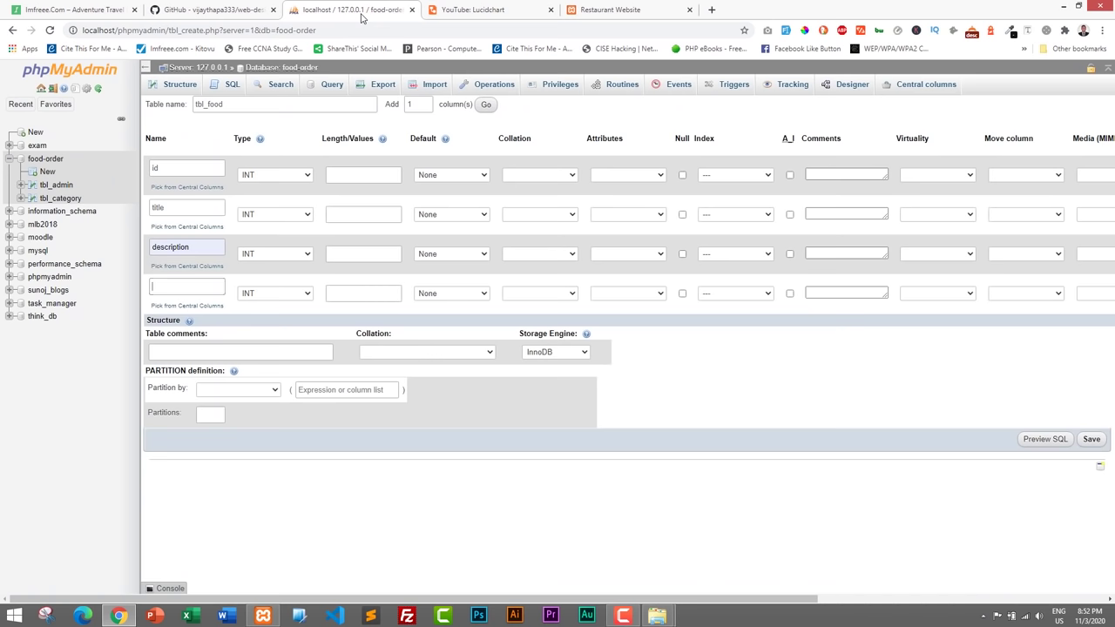
pyautogui.write('pri')
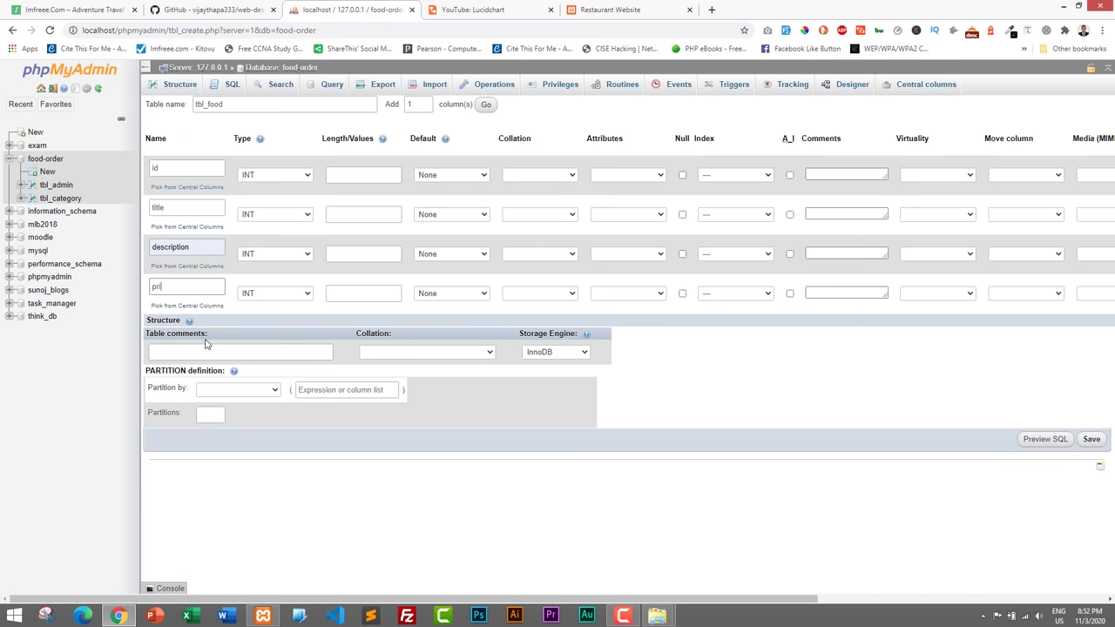
pyautogui.write('ce')
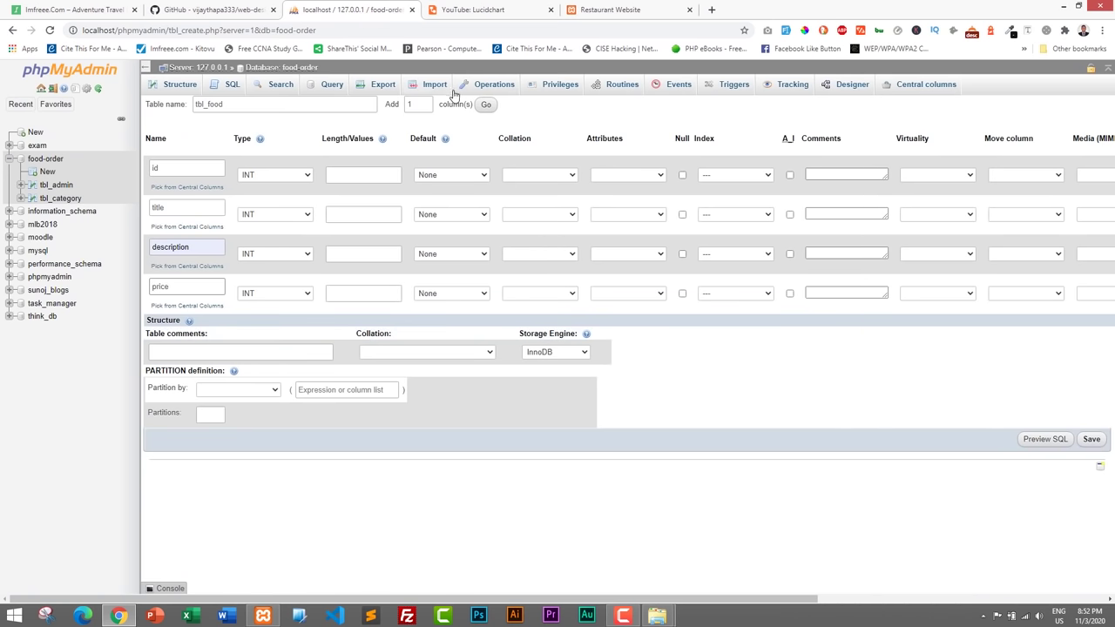
# - Add 4 more columns to the tbl_food definition
pyautogui.click(427, 102)
pyautogui.click(427, 102)
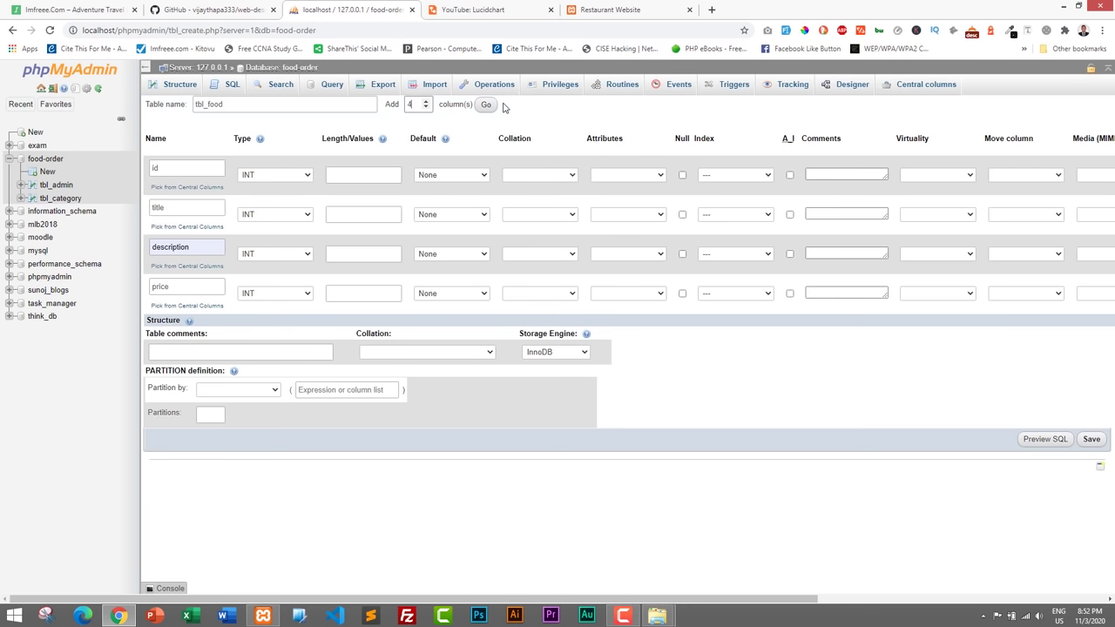
pyautogui.click(426, 103)
pyautogui.click(485, 103)
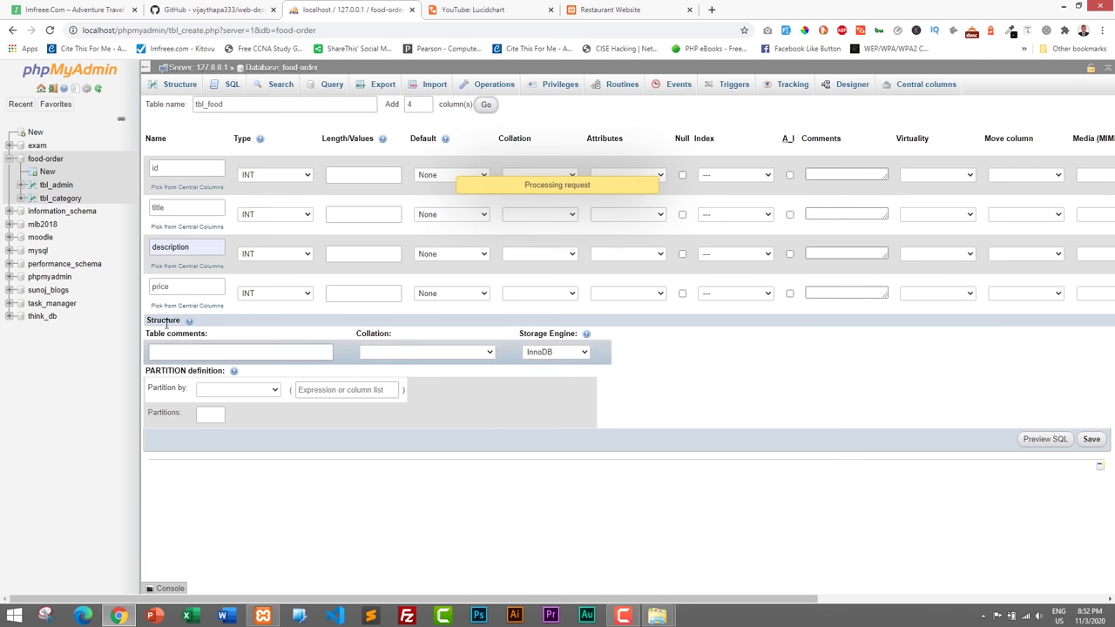
# - Name the fifth and sixth columns image_name and category_id, following the Lucidchart diagram
pyautogui.click(472, 11)
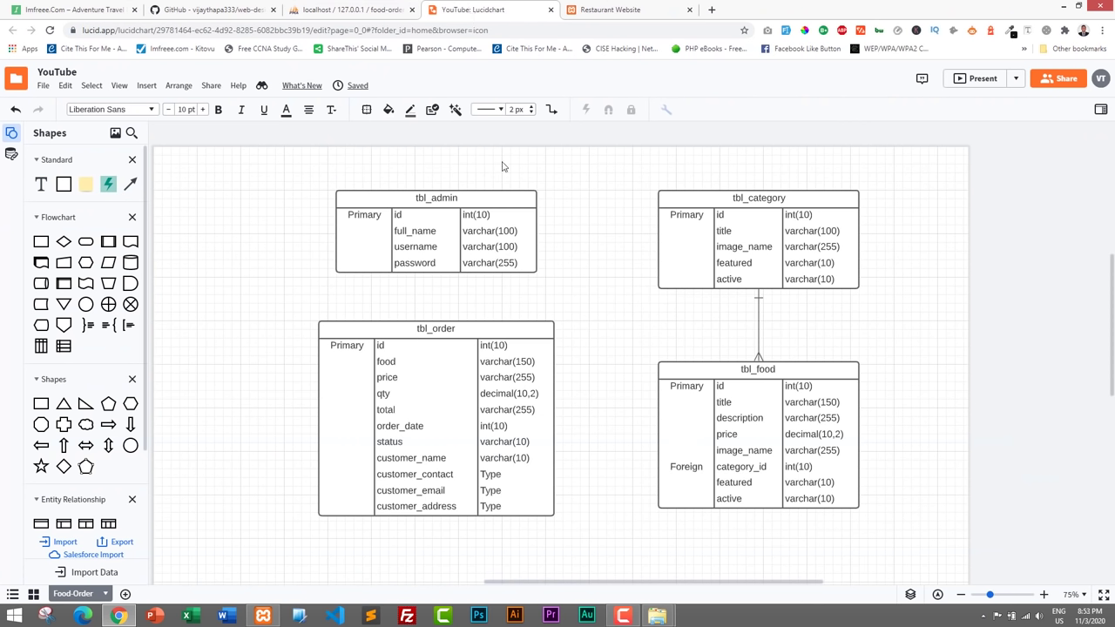
pyautogui.click(353, 12)
pyautogui.click(176, 327)
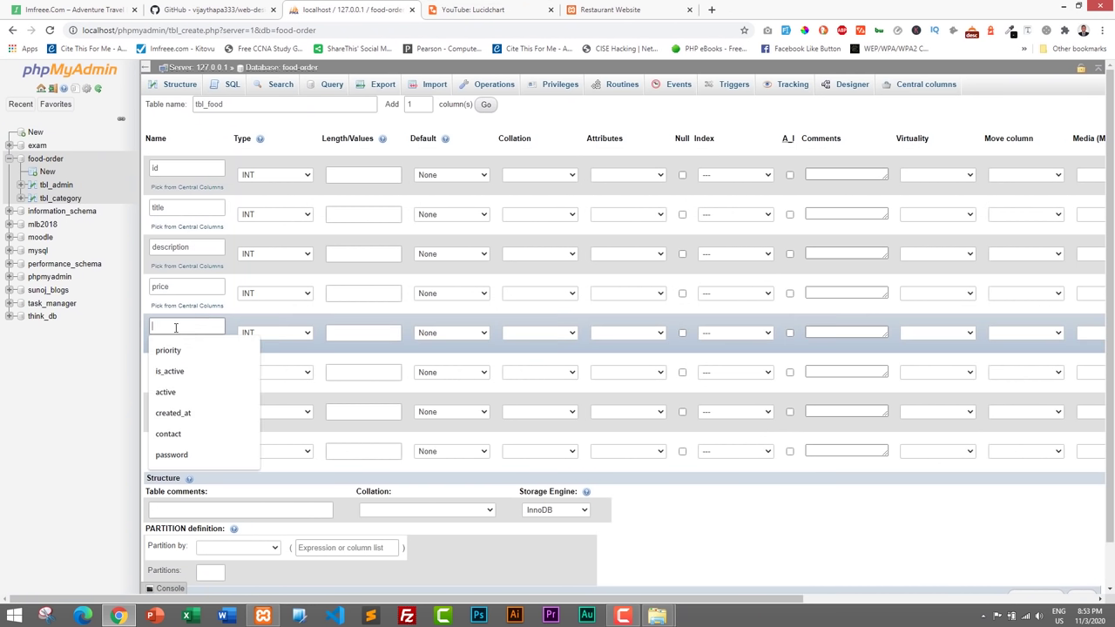
pyautogui.write('image_nae')
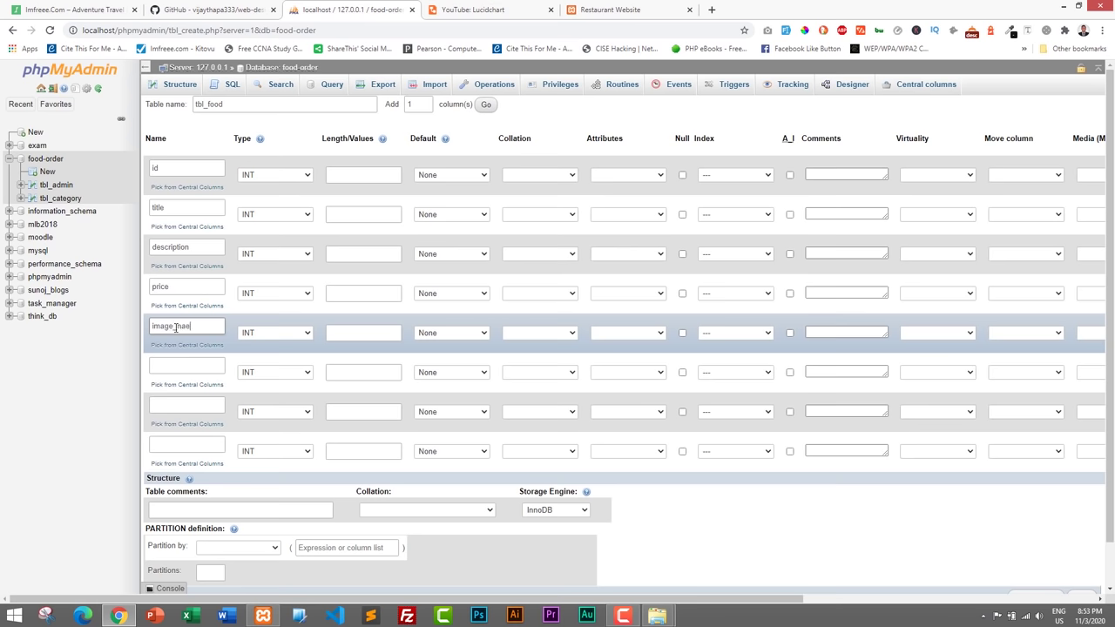
pyautogui.press('Tab')
pyautogui.write('cate')
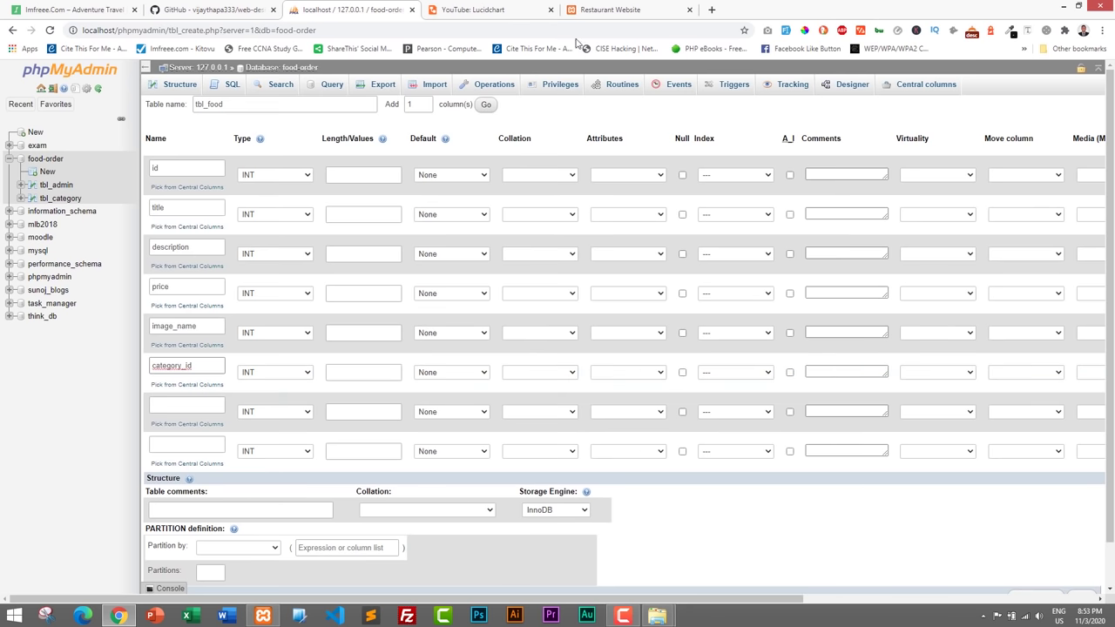
# - Check the remaining tbl_food fields in the Lucidchart diagram and name the last two columns featured and active
pyautogui.click(509, 12)
pyautogui.click(765, 481)
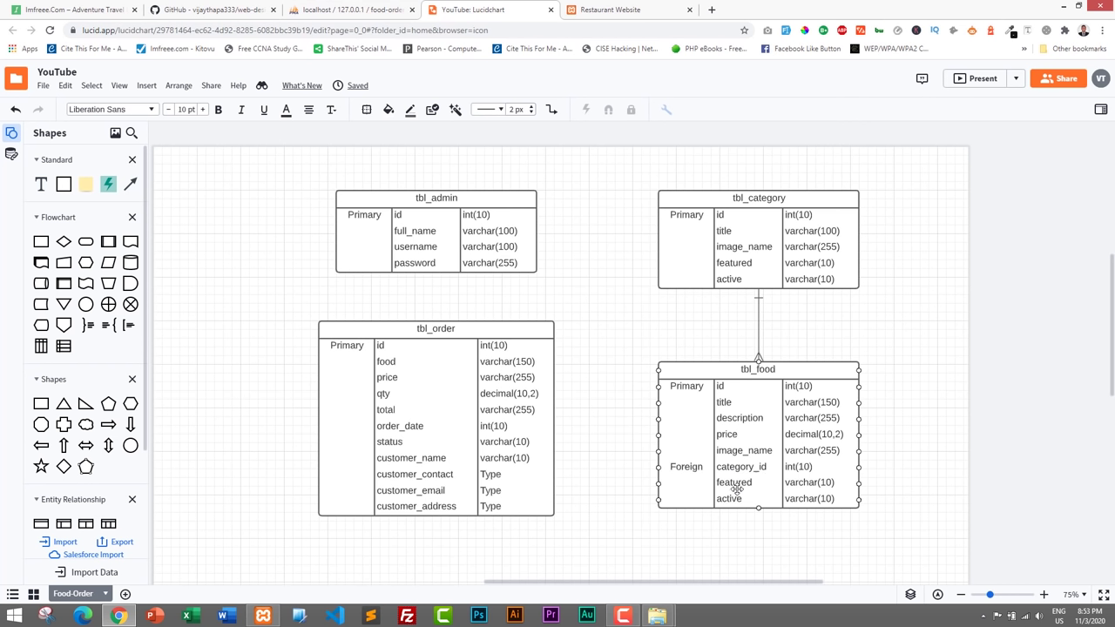
pyautogui.click(388, 15)
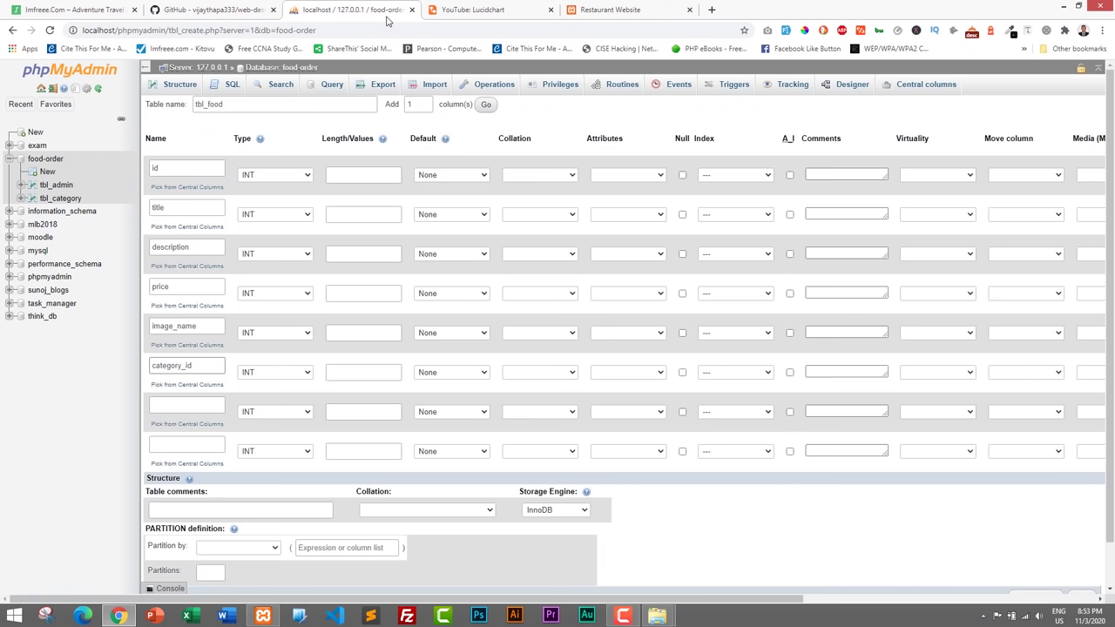
pyautogui.click(210, 404)
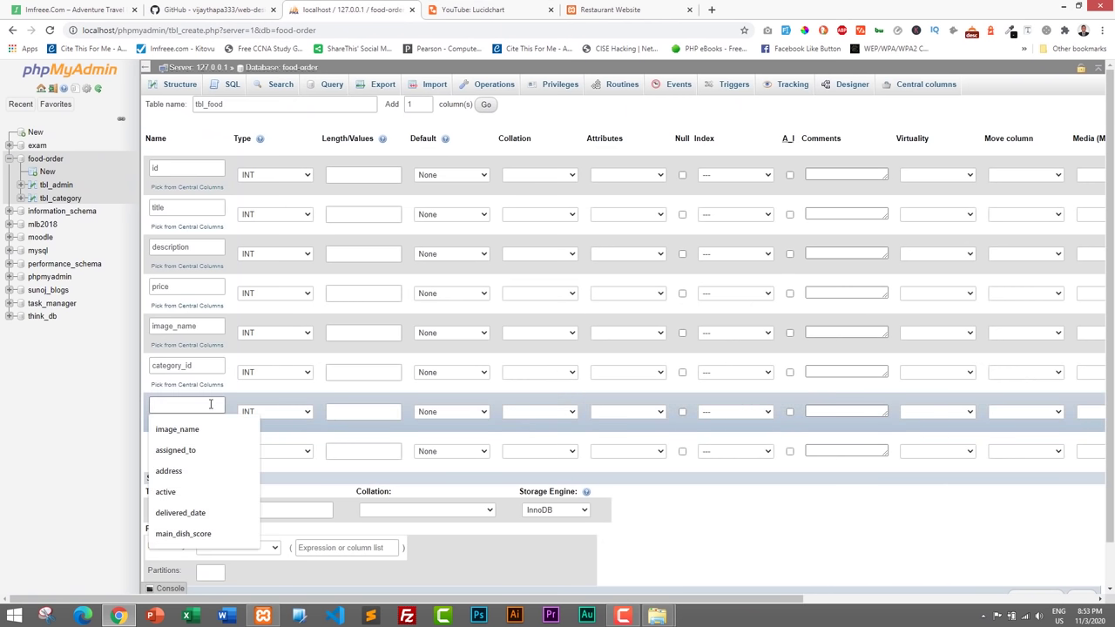
pyautogui.write('featured')
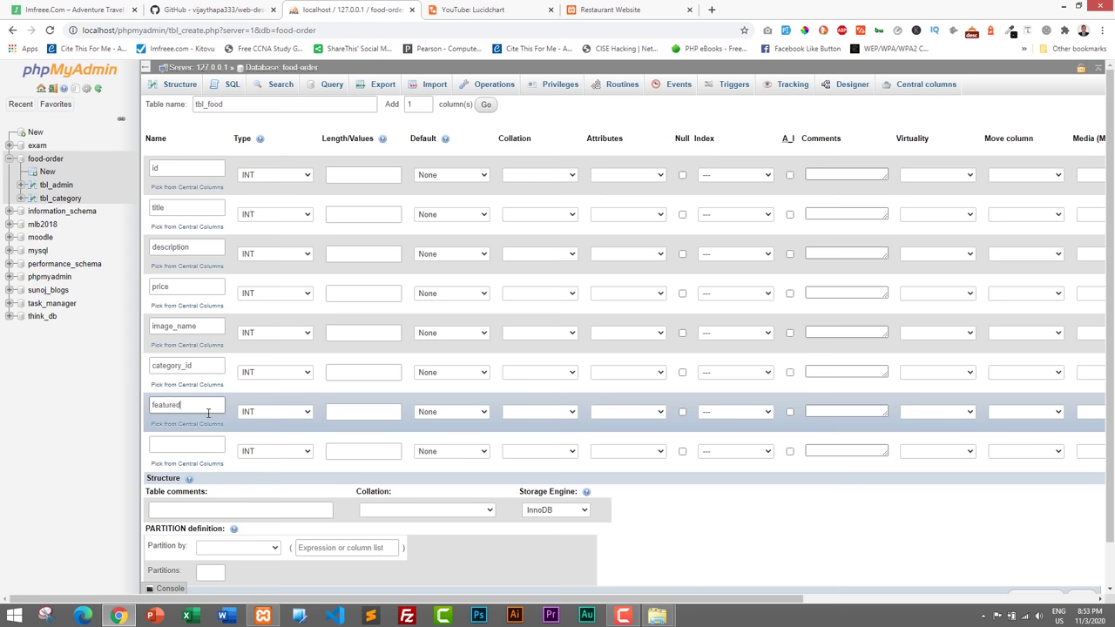
pyautogui.click(189, 443)
pyautogui.write('active')
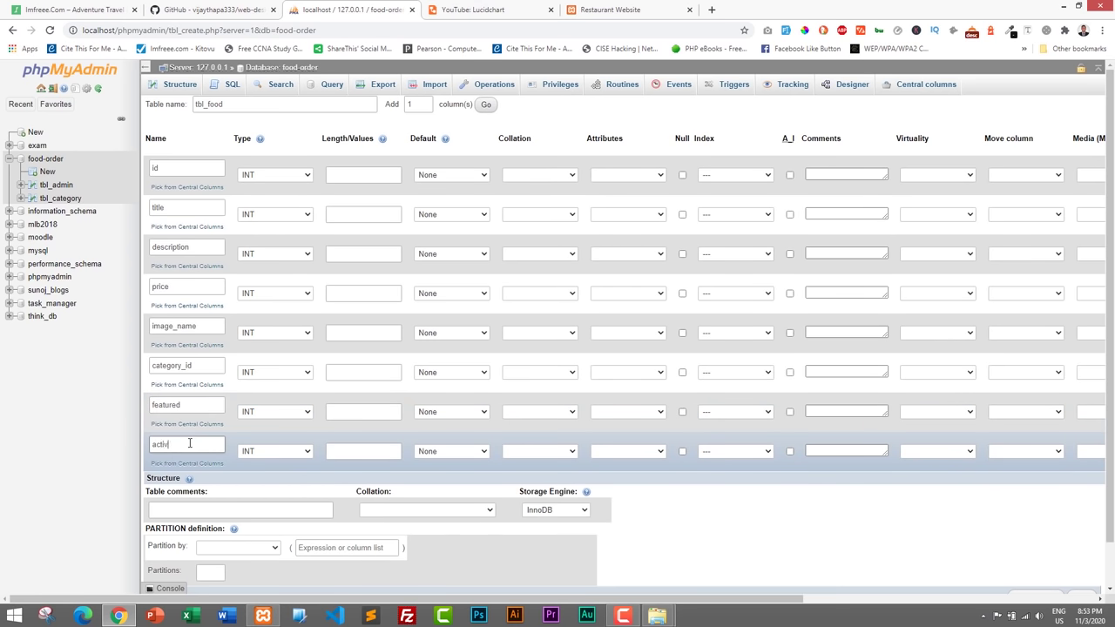
# - Set the title column of tbl_food to VARCHAR with length 100
pyautogui.click(274, 215)
pyautogui.click(275, 239)
pyautogui.click(344, 215)
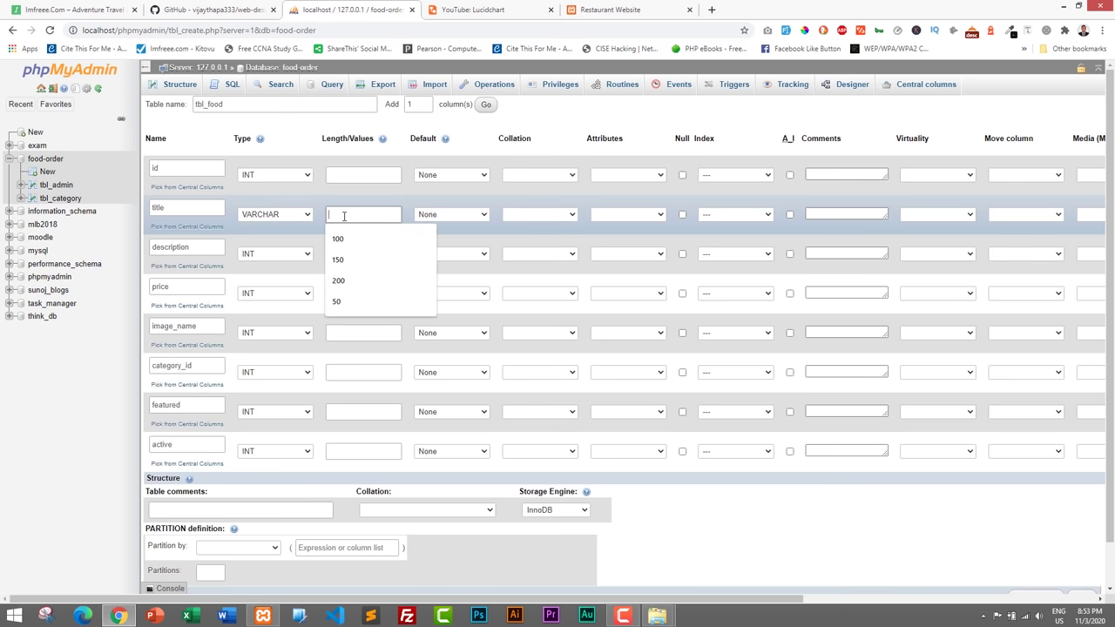
pyautogui.click(339, 239)
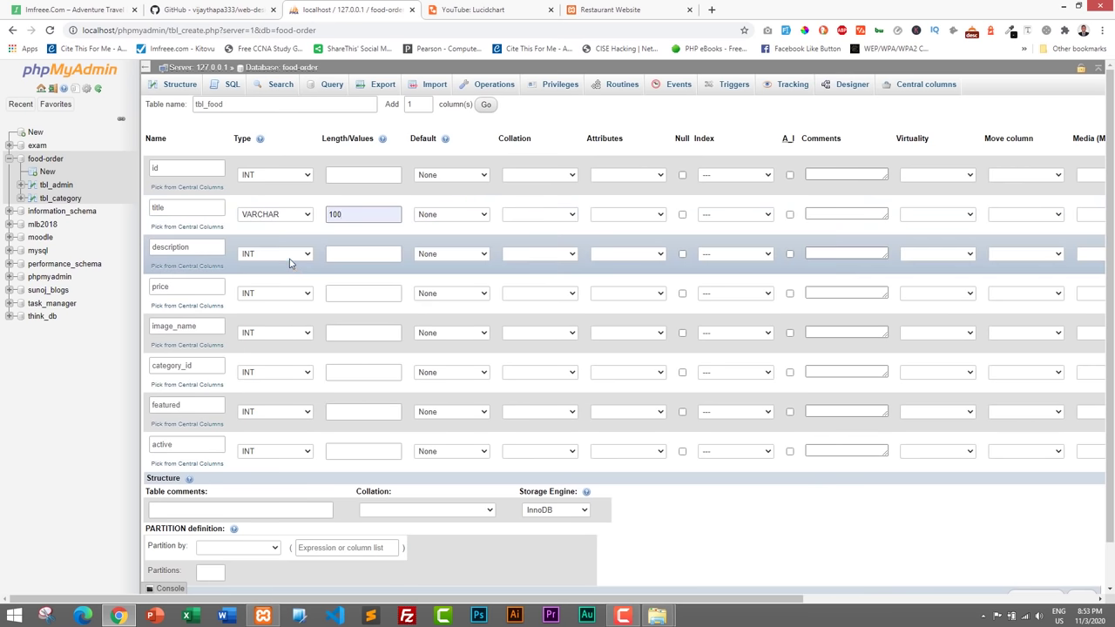
# - Set the description column of tbl_food to TEXT and the price column to DECIMAL with length 10,2
pyautogui.click(291, 258)
pyautogui.click(293, 282)
pyautogui.click(271, 293)
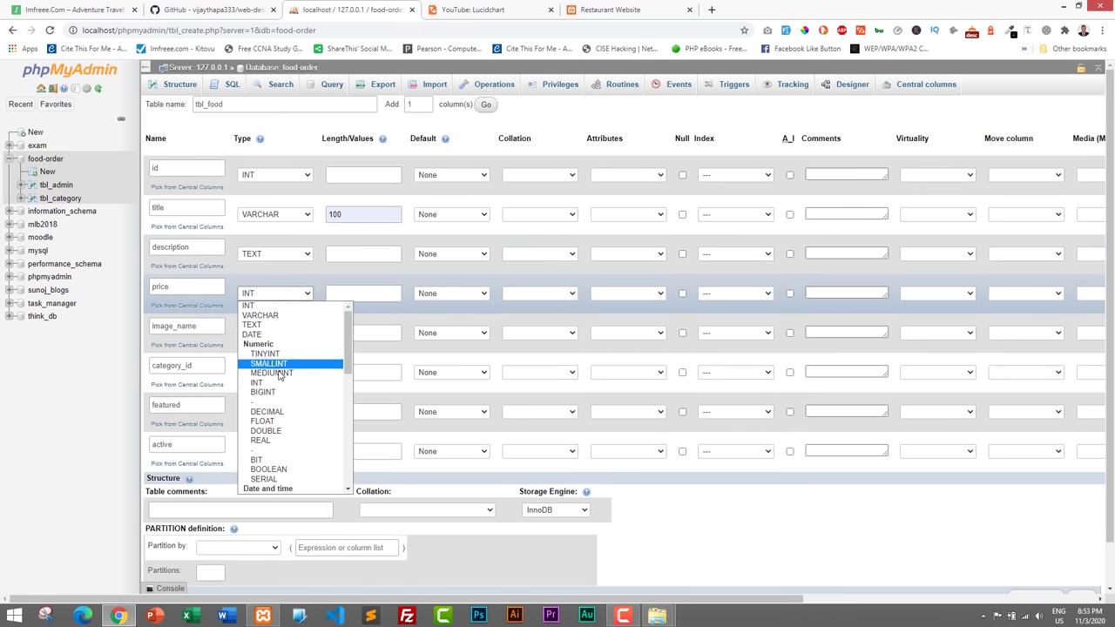
pyautogui.click(277, 413)
pyautogui.click(346, 296)
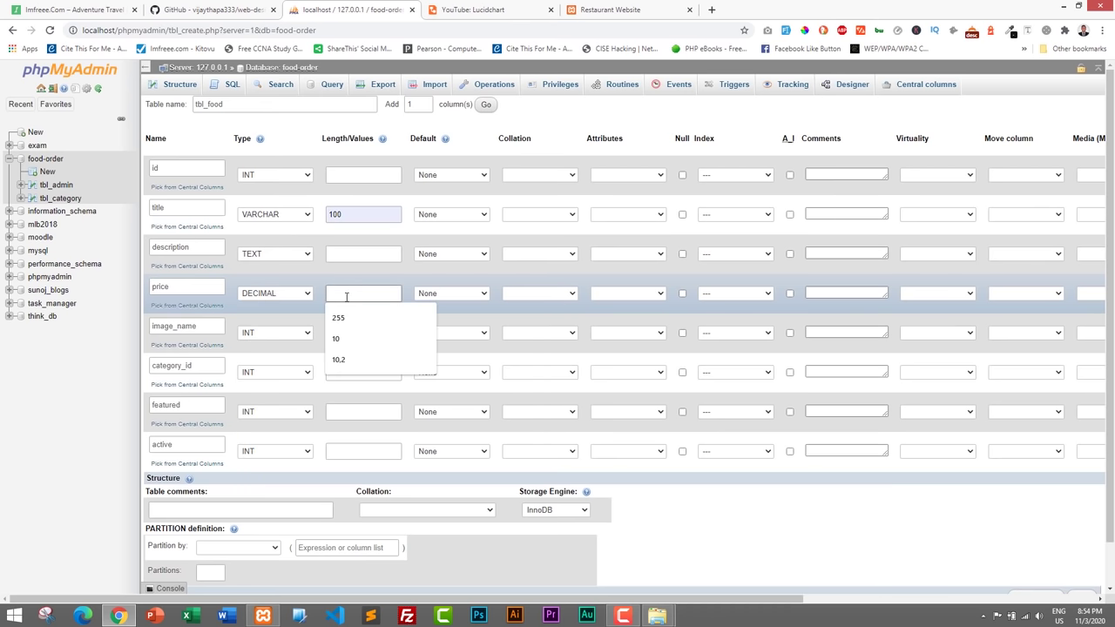
pyautogui.write('10,')
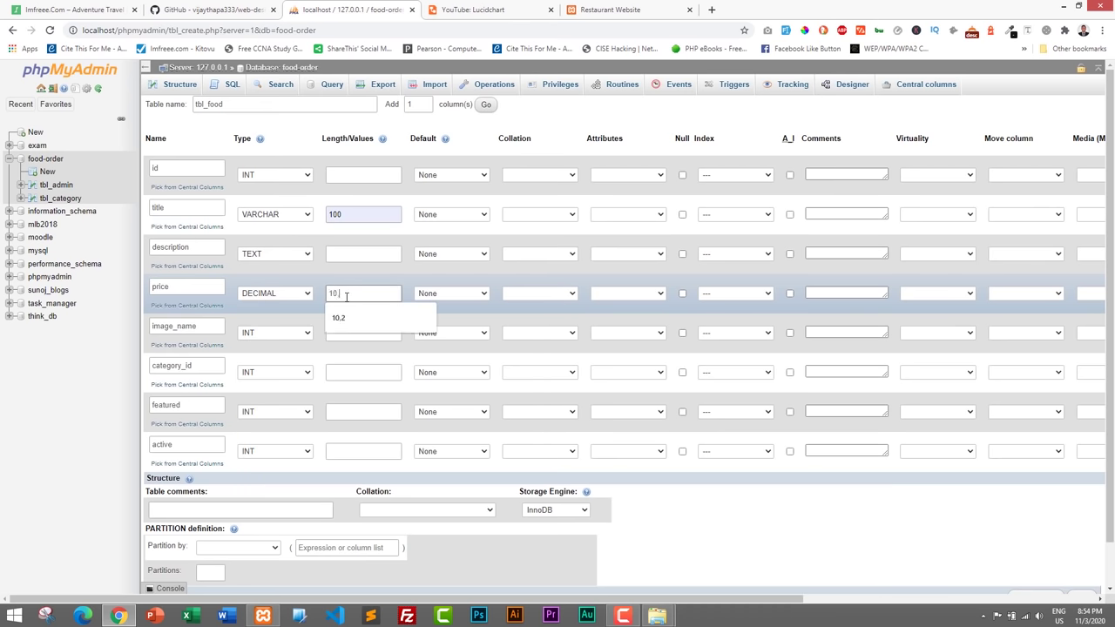
pyautogui.write('2')
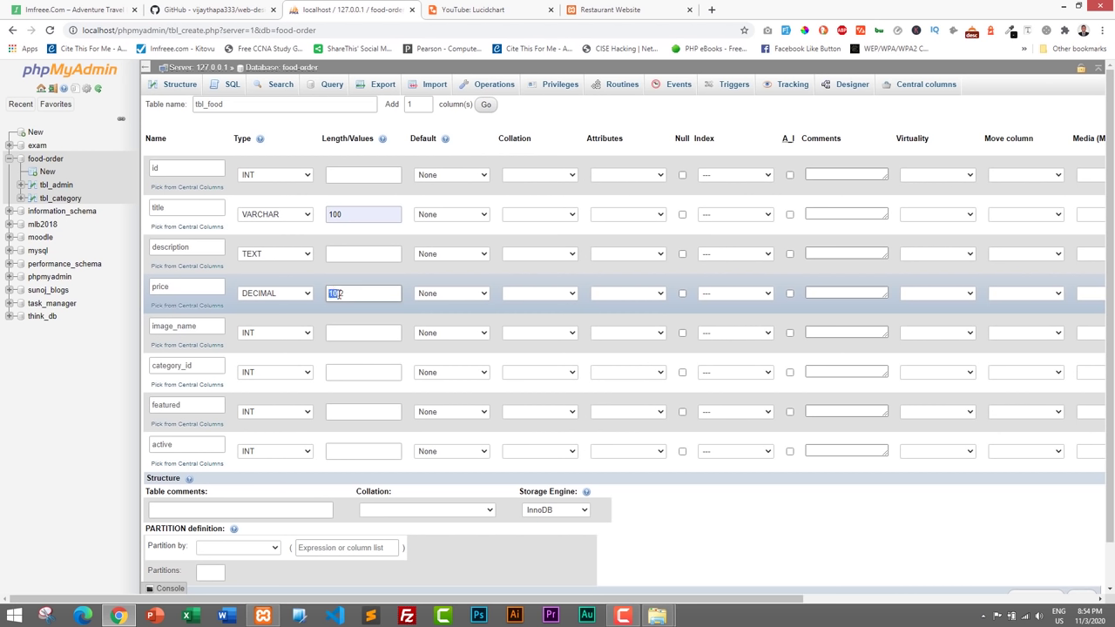
pyautogui.click(337, 294)
# - Set the image_name column of tbl_food to VARCHAR with length 255
pyautogui.click(353, 328)
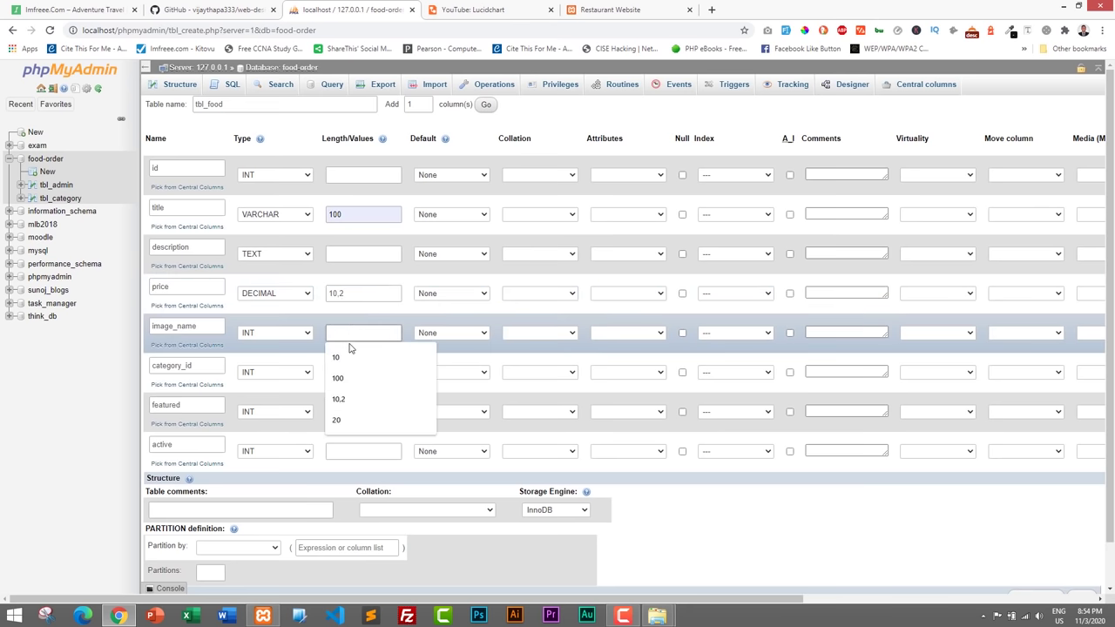
pyautogui.click(275, 331)
pyautogui.click(278, 358)
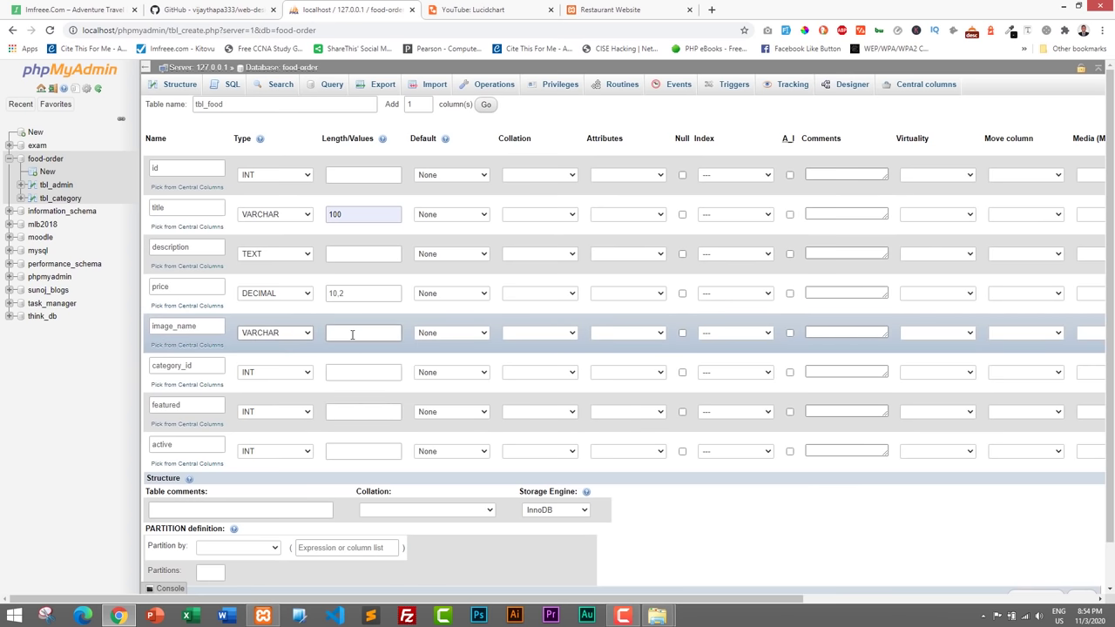
pyautogui.click(348, 333)
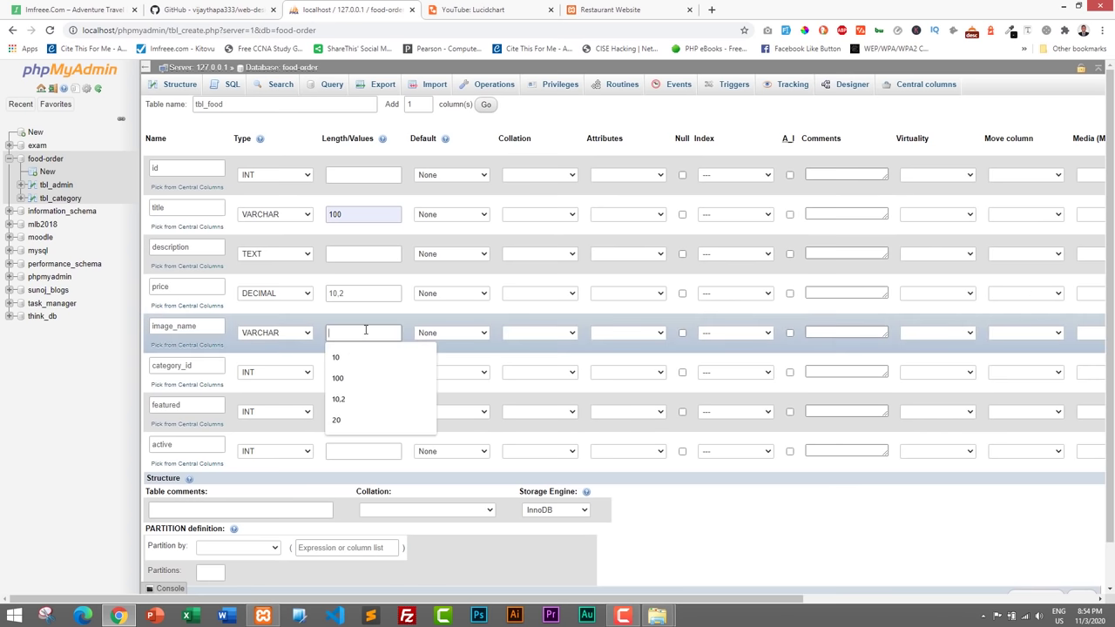
pyautogui.write('255')
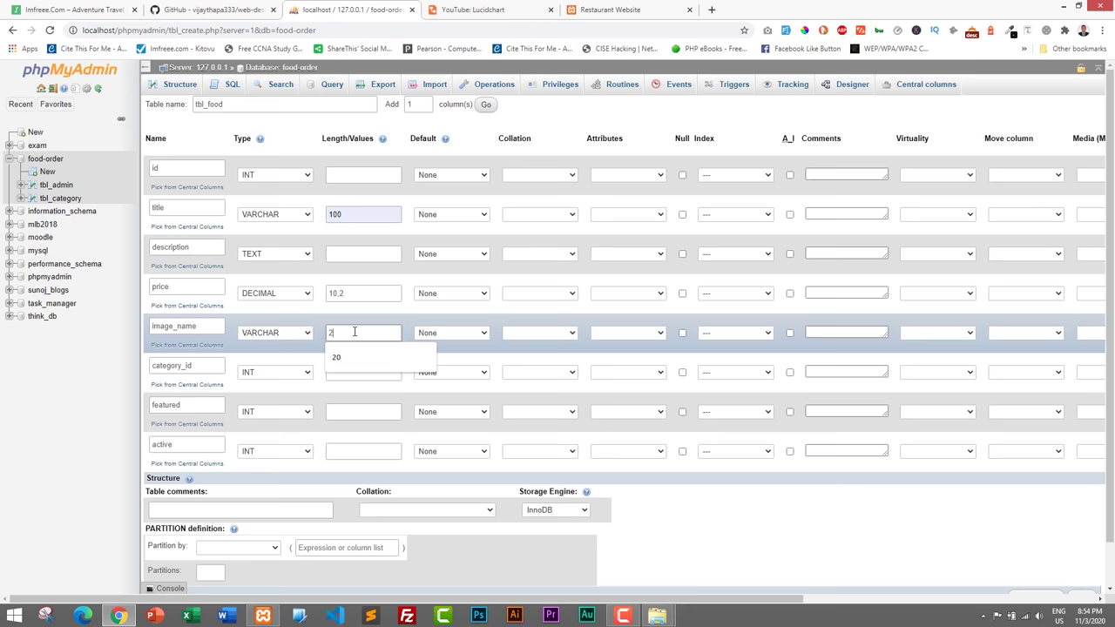
# - Set the featured and active columns of tbl_food to VARCHAR with length 10
pyautogui.click(275, 415)
pyautogui.click(260, 225)
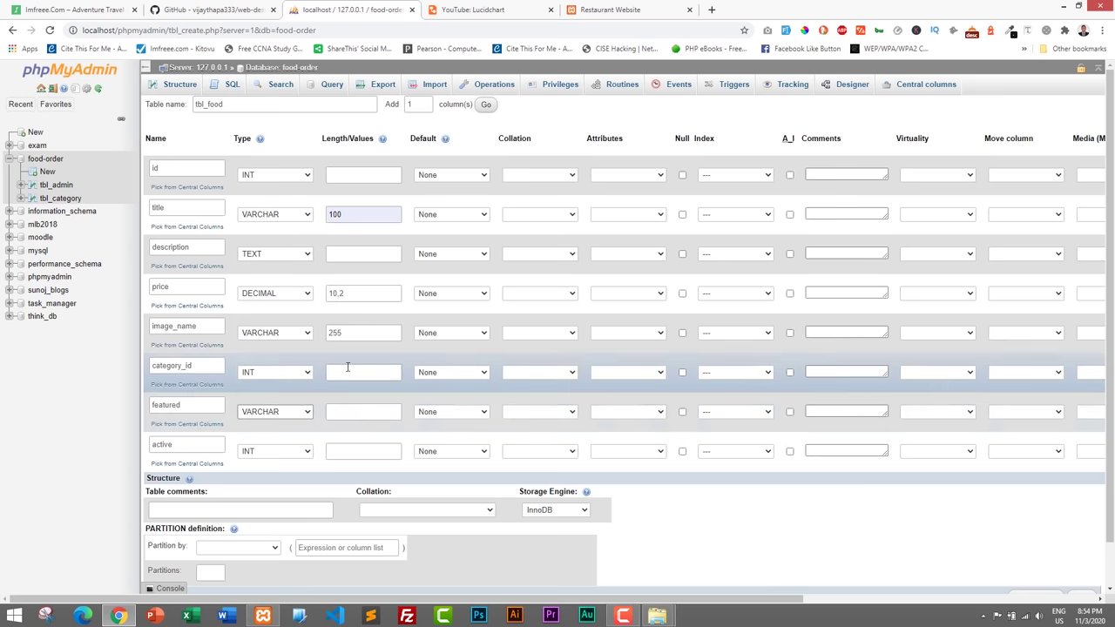
pyautogui.click(347, 414)
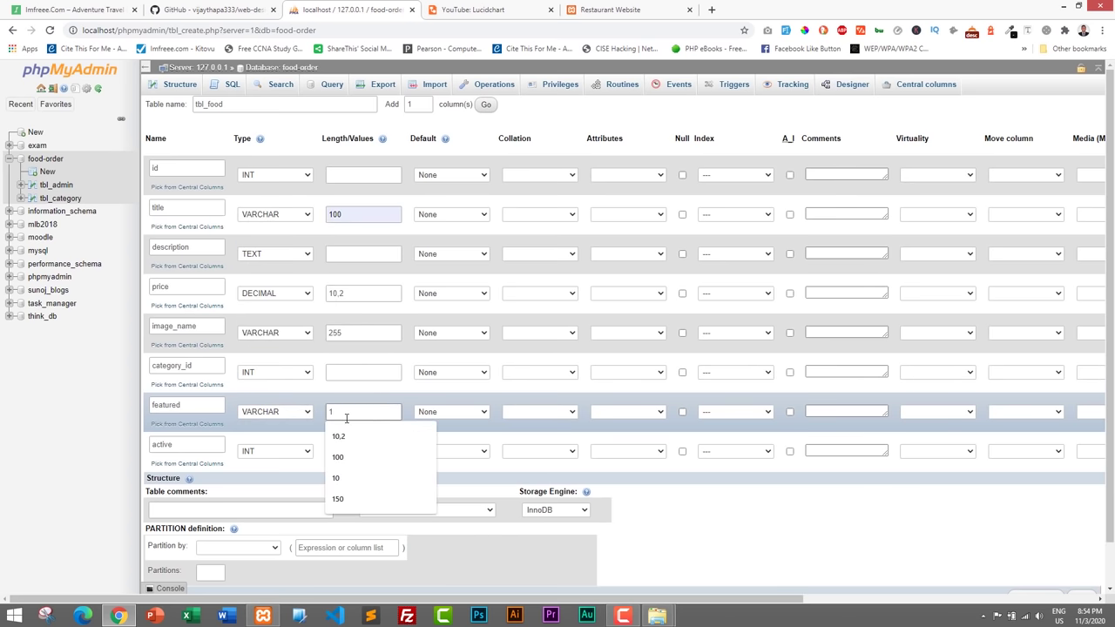
pyautogui.write('0')
pyautogui.click(279, 452)
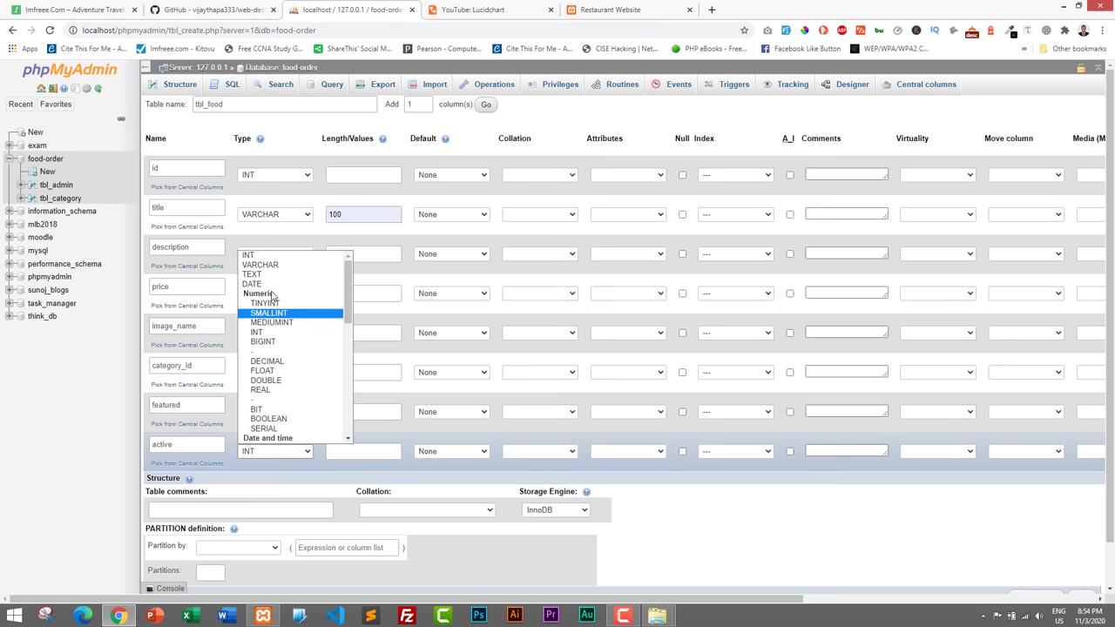
pyautogui.click(259, 265)
pyautogui.click(358, 452)
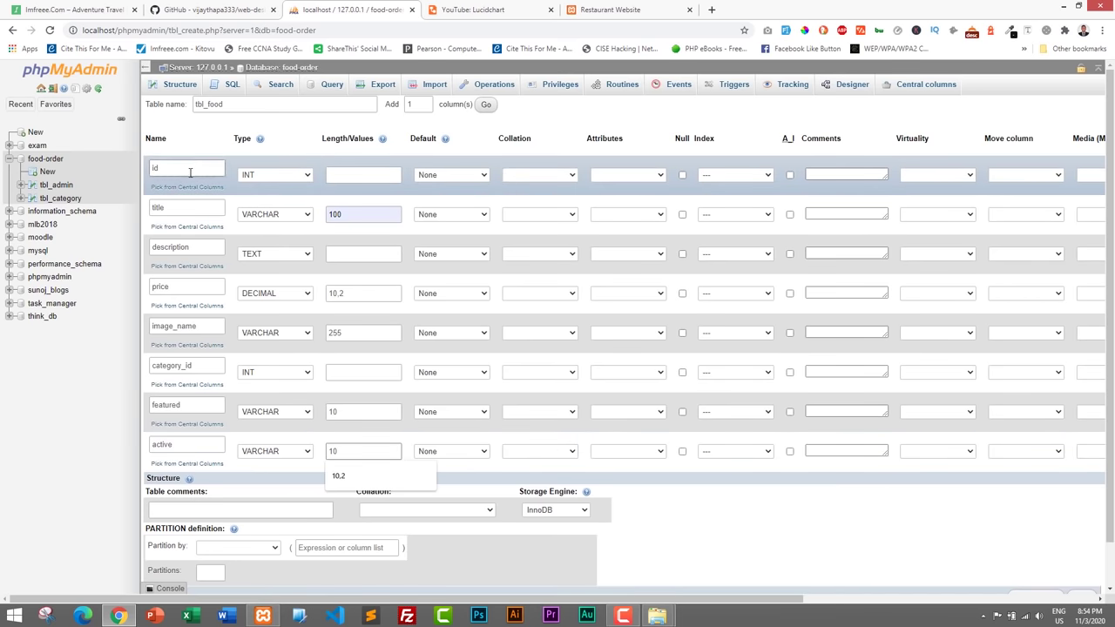
# - Make the id column of tbl_food an UNSIGNED, auto-incrementing PRIMARY key
pyautogui.click(623, 174)
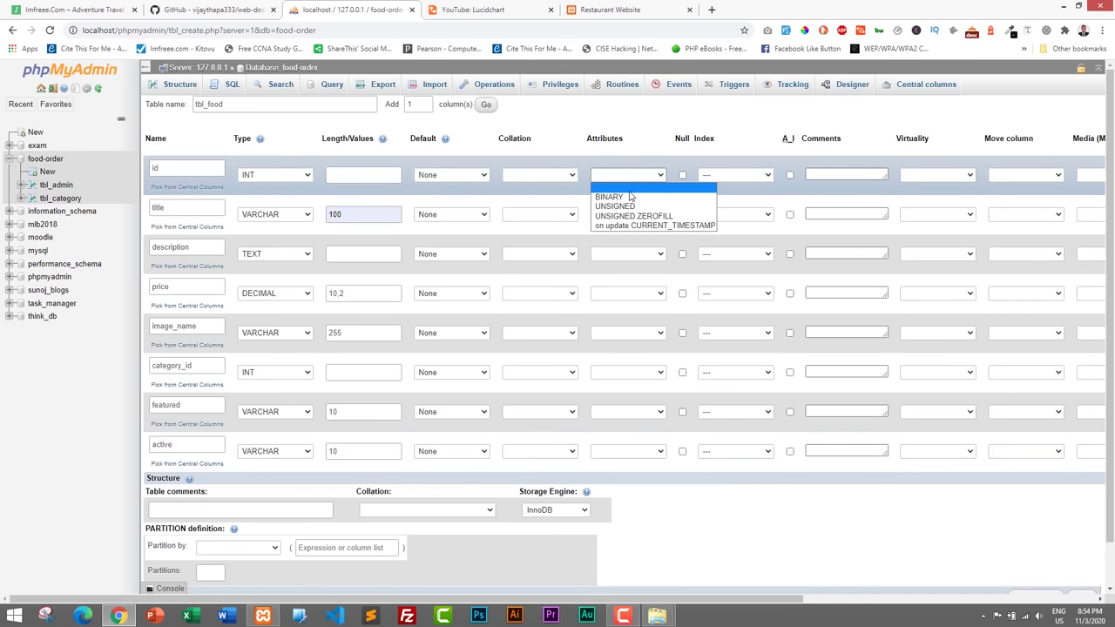
pyautogui.click(628, 208)
pyautogui.click(746, 177)
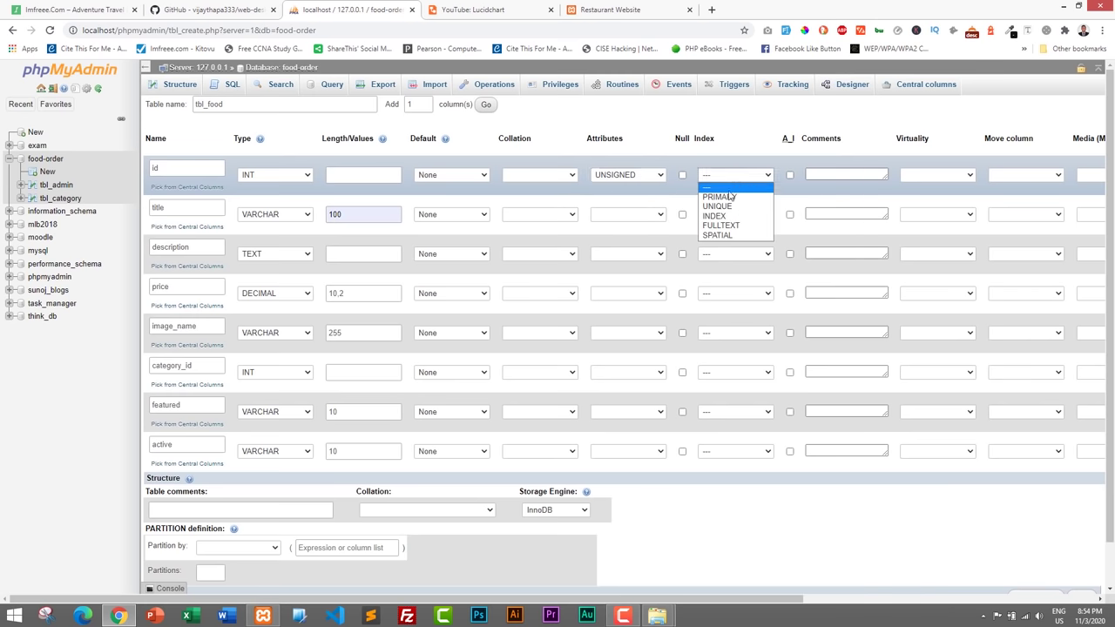
pyautogui.click(730, 197)
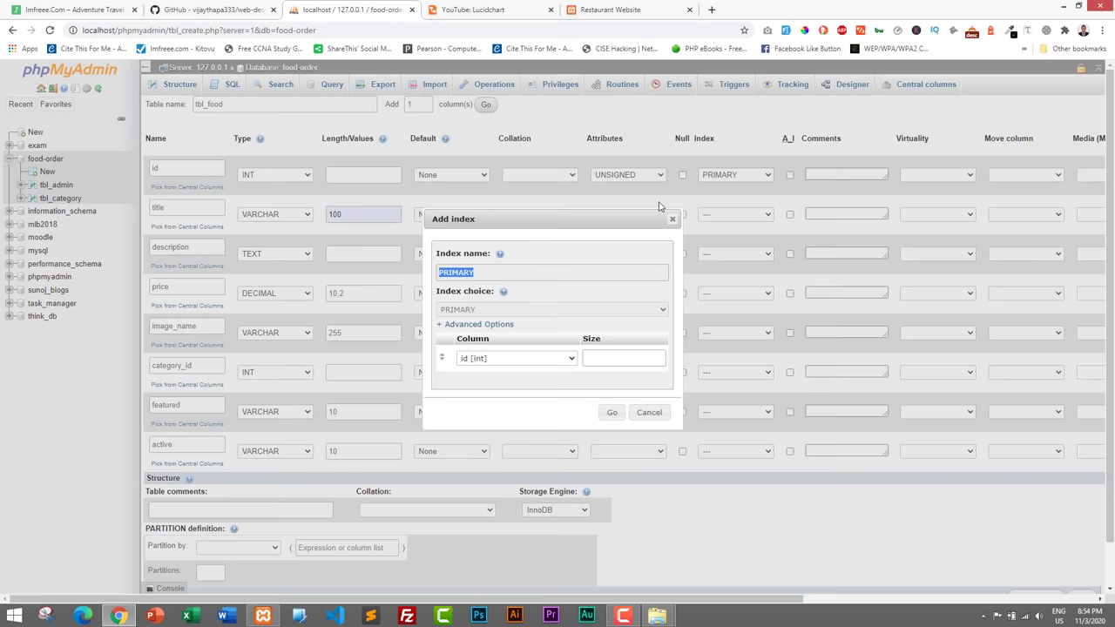
pyautogui.click(613, 412)
pyautogui.click(789, 175)
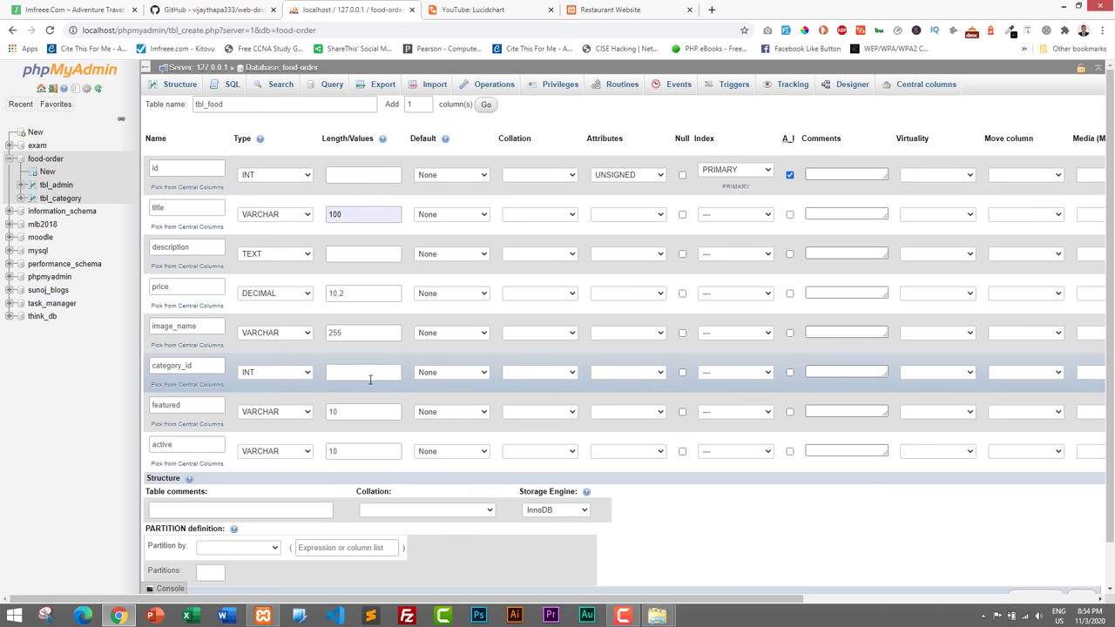
# - Make the category_id column UNSIGNED and save the tbl_food table
pyautogui.click(625, 377)
pyautogui.click(630, 407)
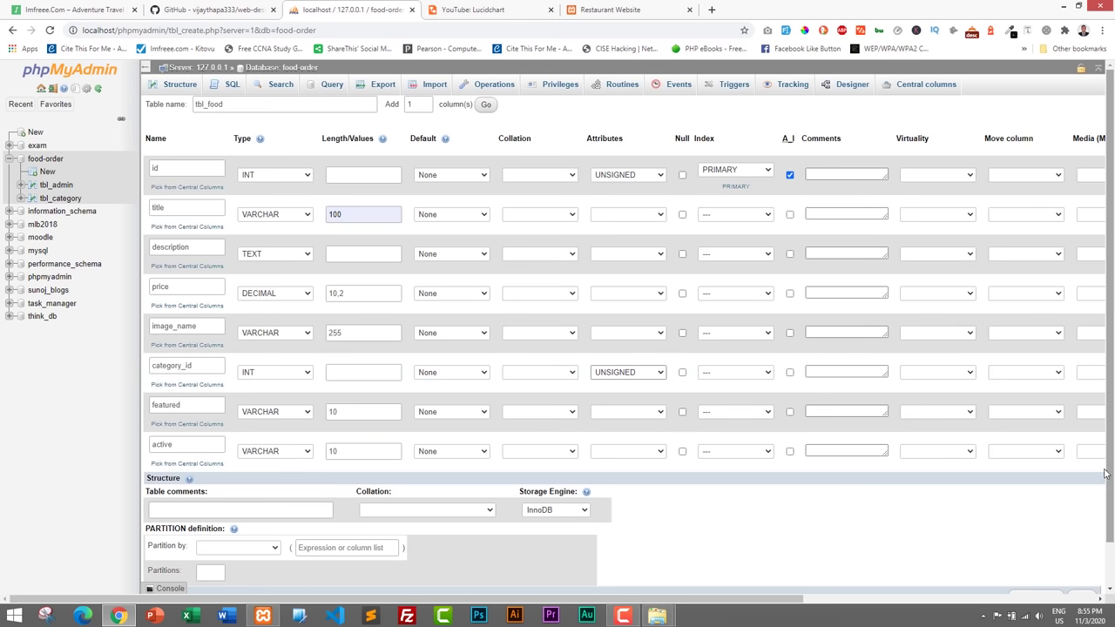
pyautogui.moveTo(802, 599); pyautogui.dragTo(962, 598)
pyautogui.scroll(-1, 962, 562)
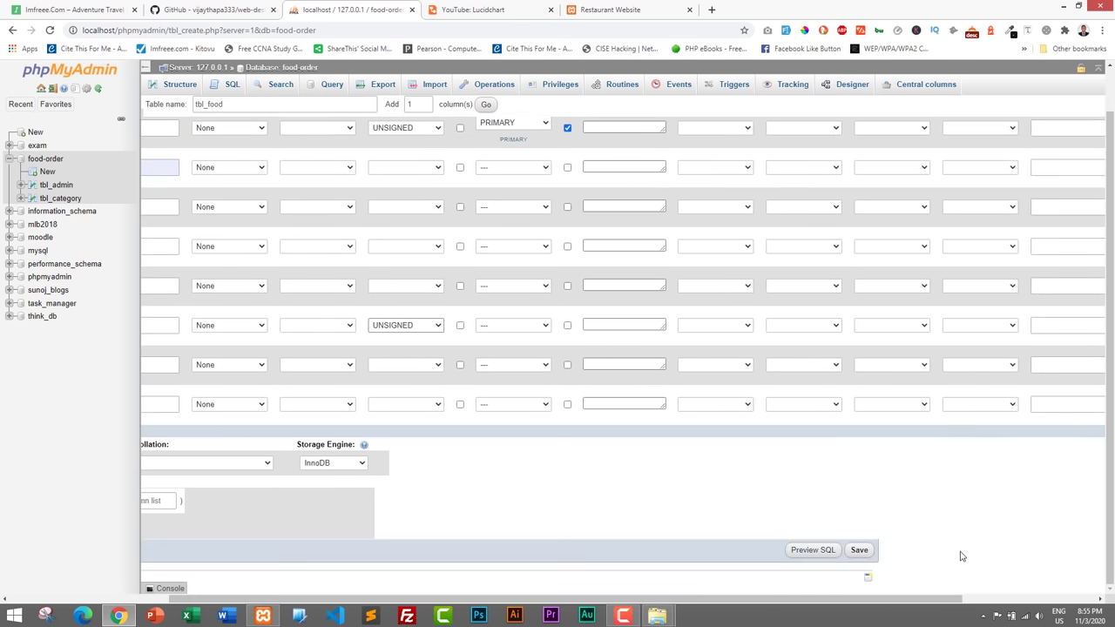
pyautogui.click(859, 550)
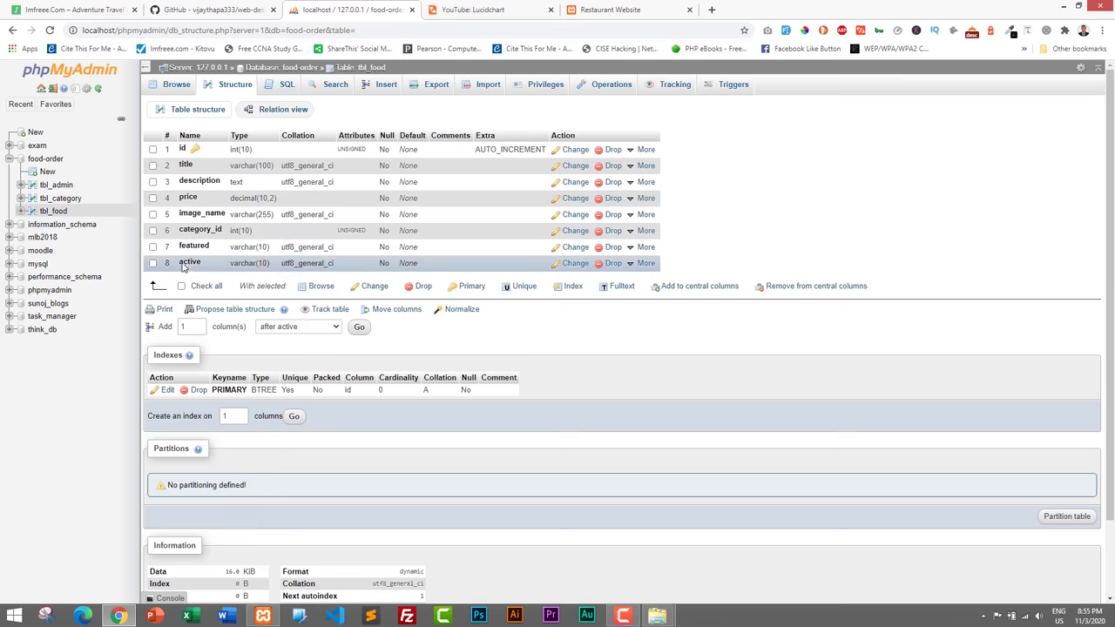
# - Start a new table named tbl_order in the food-order database and name its first column id
pyautogui.click(47, 171)
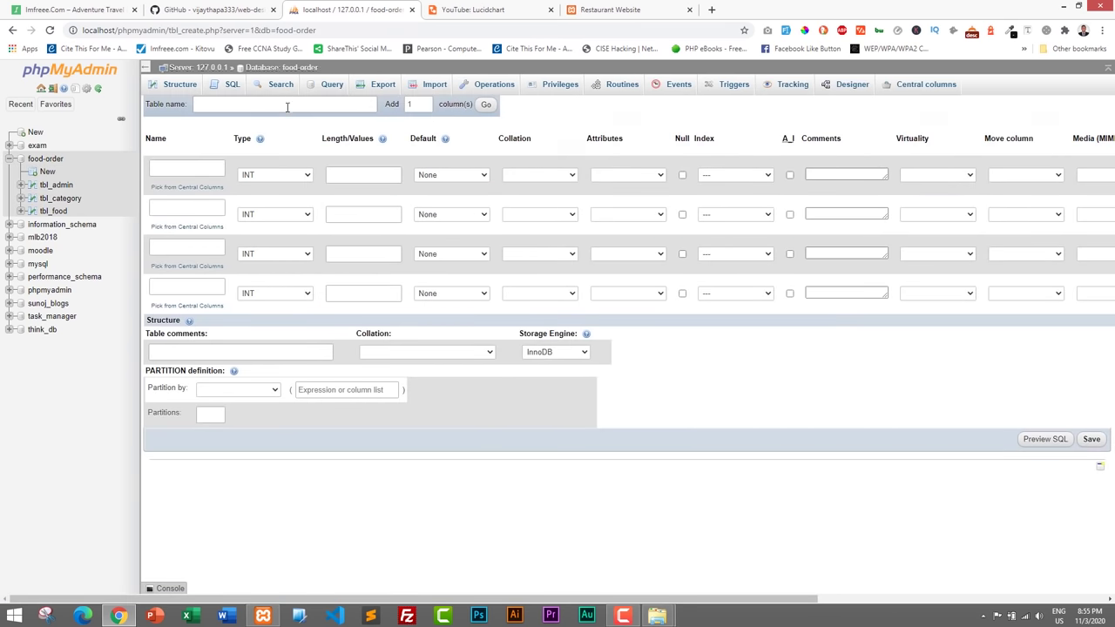
pyautogui.click(287, 100)
pyautogui.write('tbl')
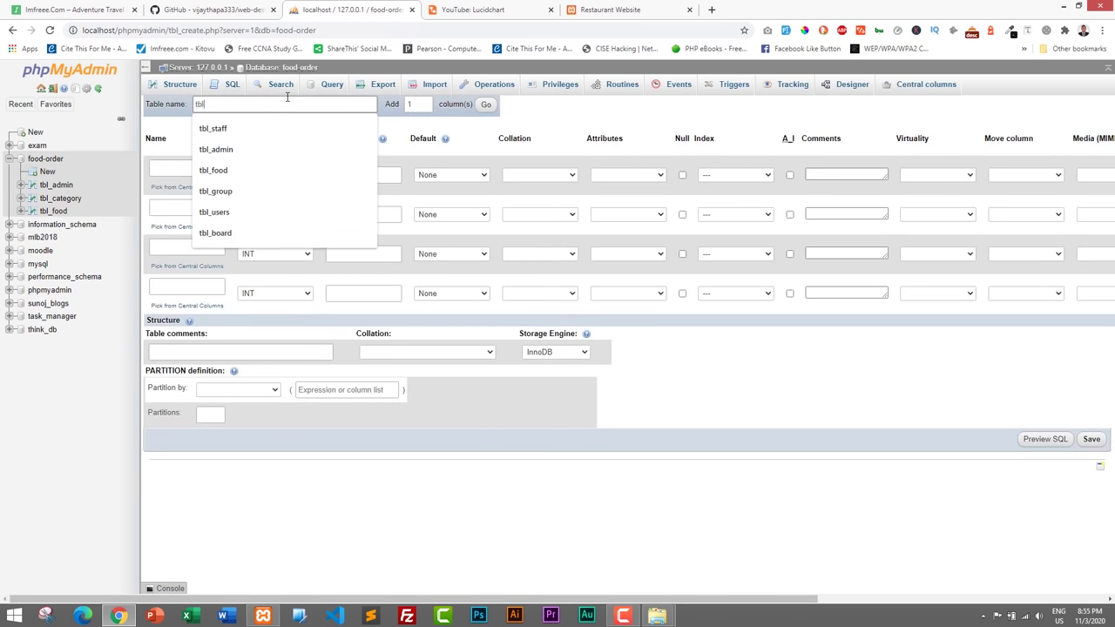
pyautogui.write('_order')
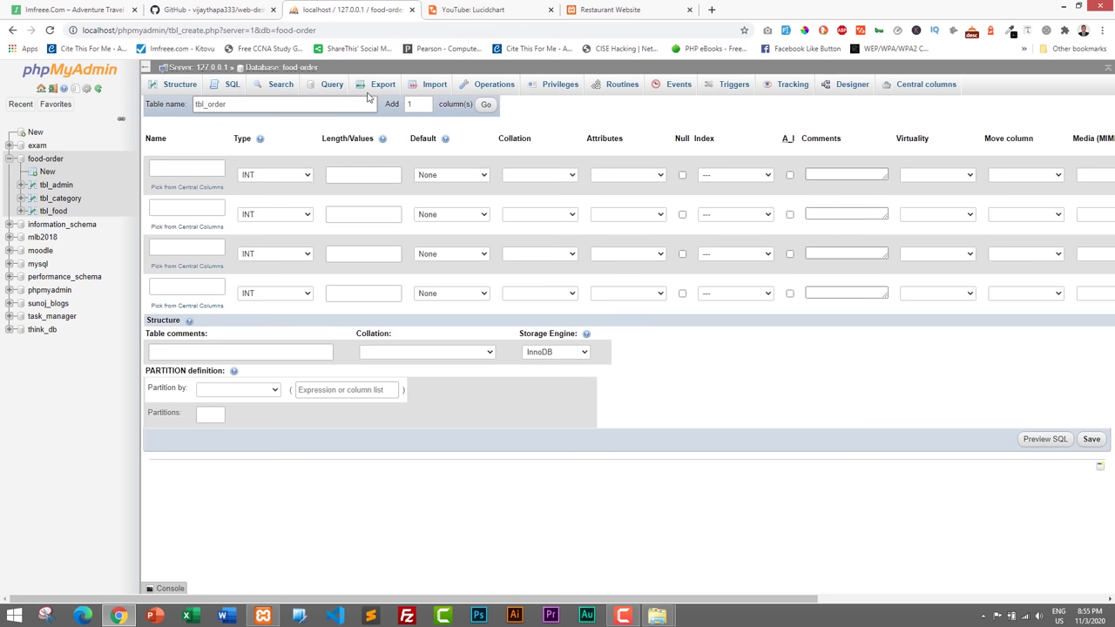
pyautogui.click(188, 170)
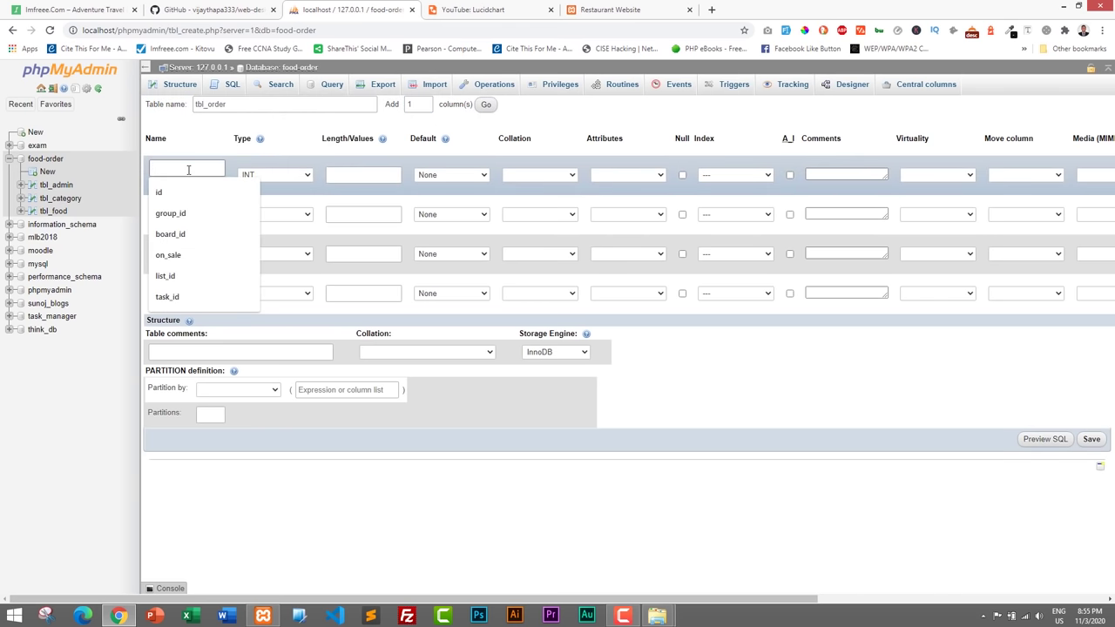
pyautogui.write('id')
# - Check the tbl_order fields in the Lucidchart diagram and name the second to fourth columns food, price and qty
pyautogui.click(195, 206)
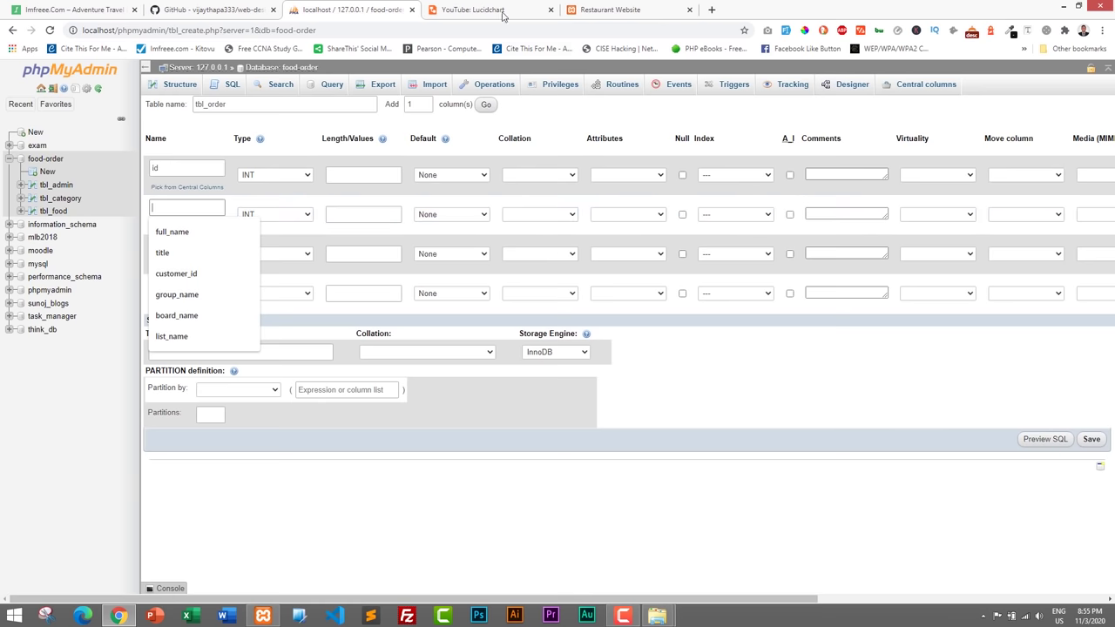
pyautogui.click(499, 10)
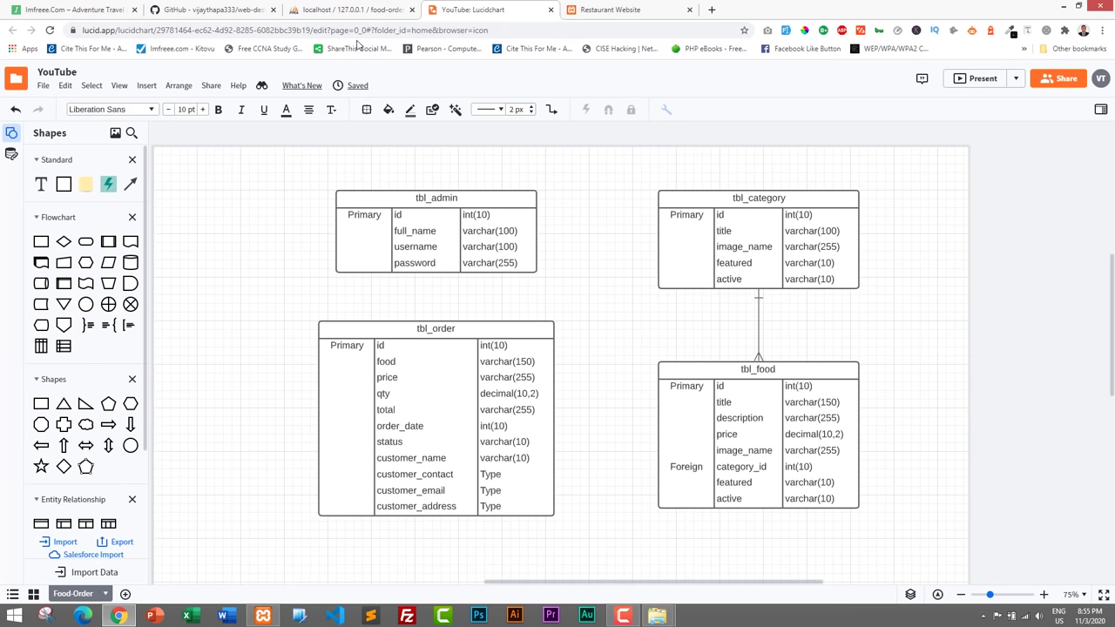
pyautogui.click(385, 367)
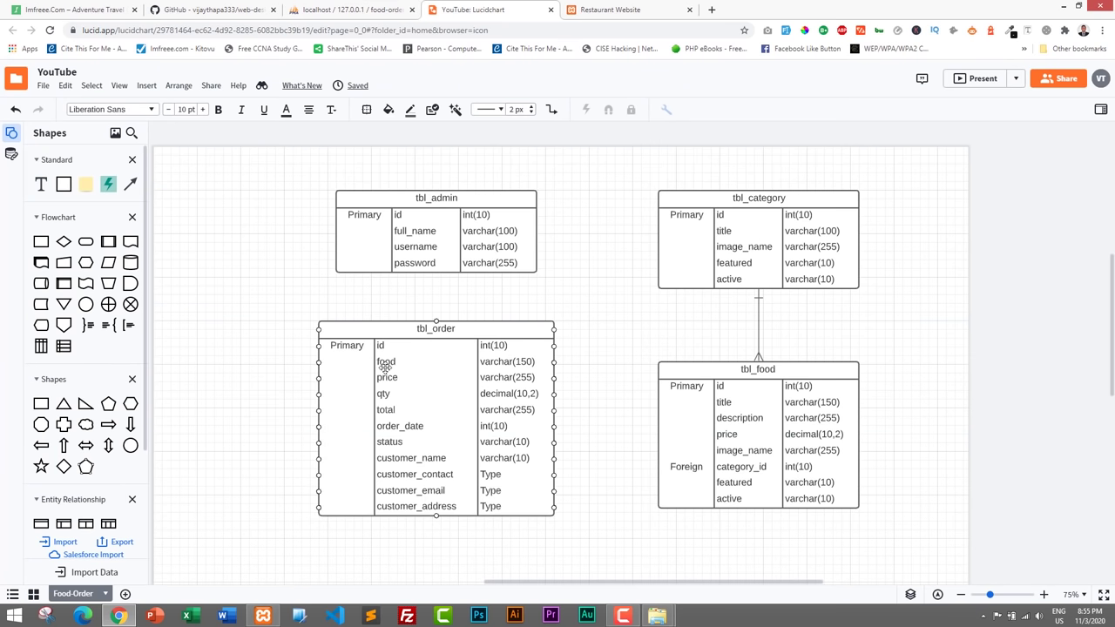
pyautogui.click(338, 18)
pyautogui.write('o')
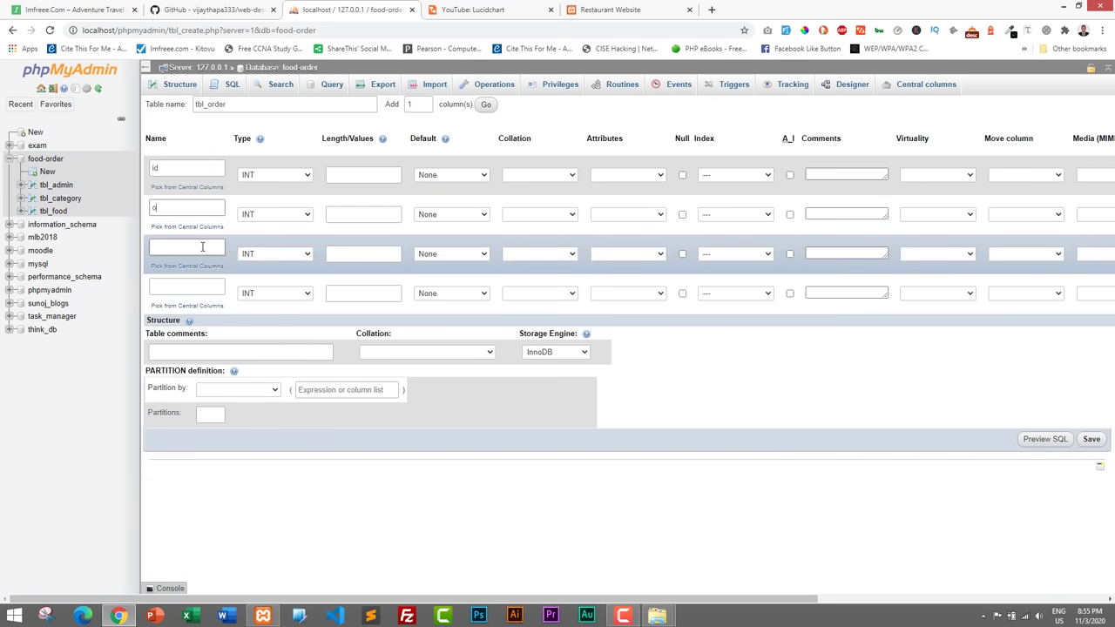
pyautogui.write('food')
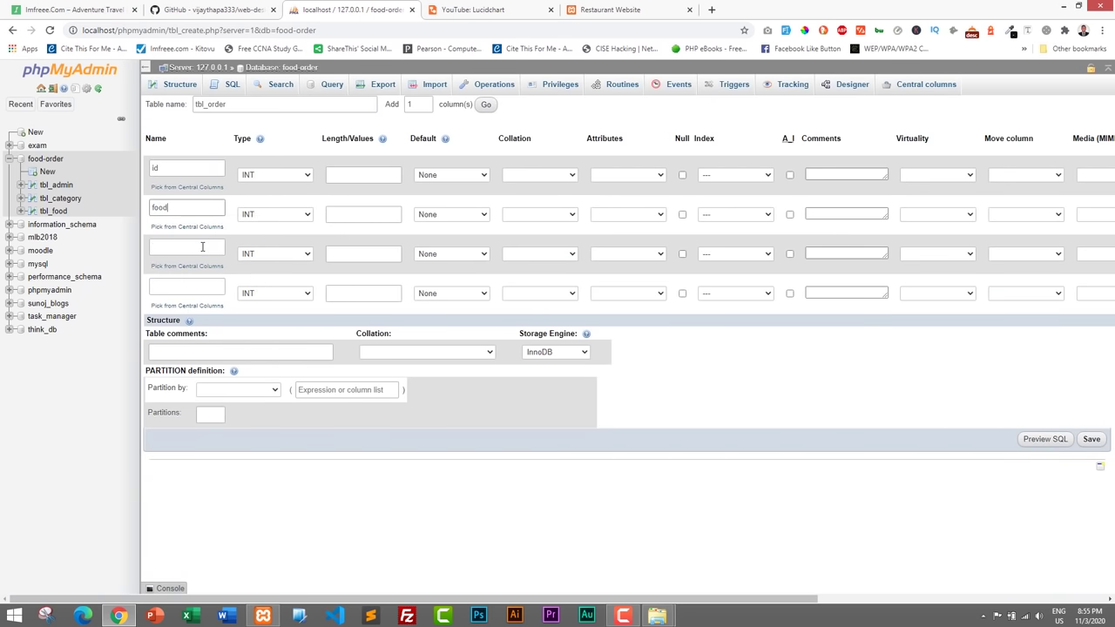
pyautogui.click(202, 246)
pyautogui.write('price')
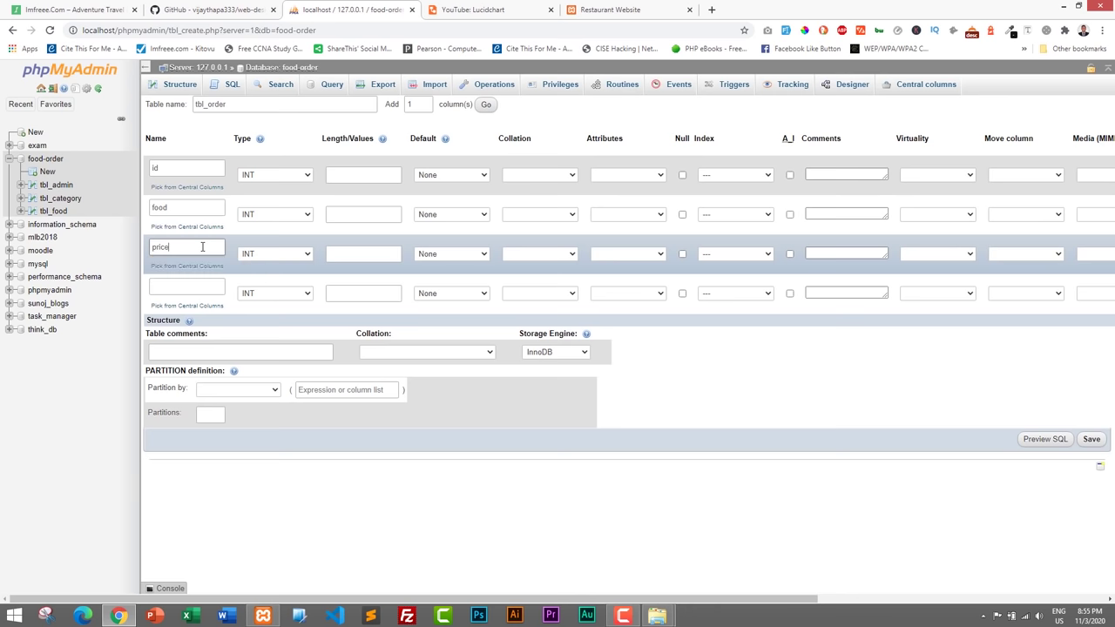
pyautogui.click(202, 290)
pyautogui.write('qty')
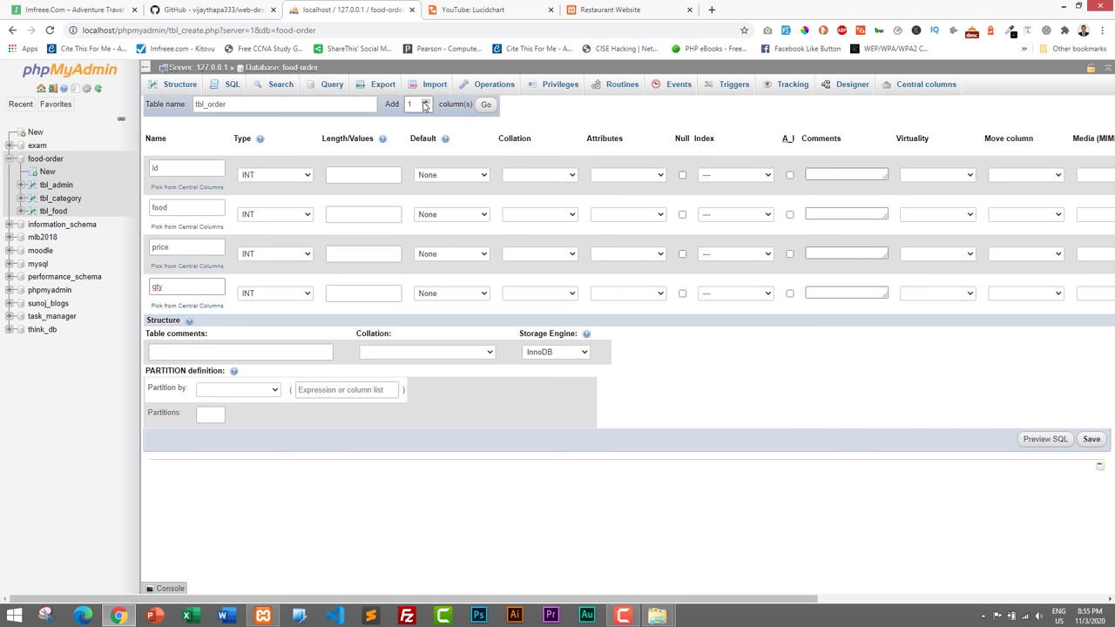
# - Add five more columns to tbl_order and, following the Lucidchart diagram, name the fifth and sixth columns total and order_date
pyautogui.click(485, 103)
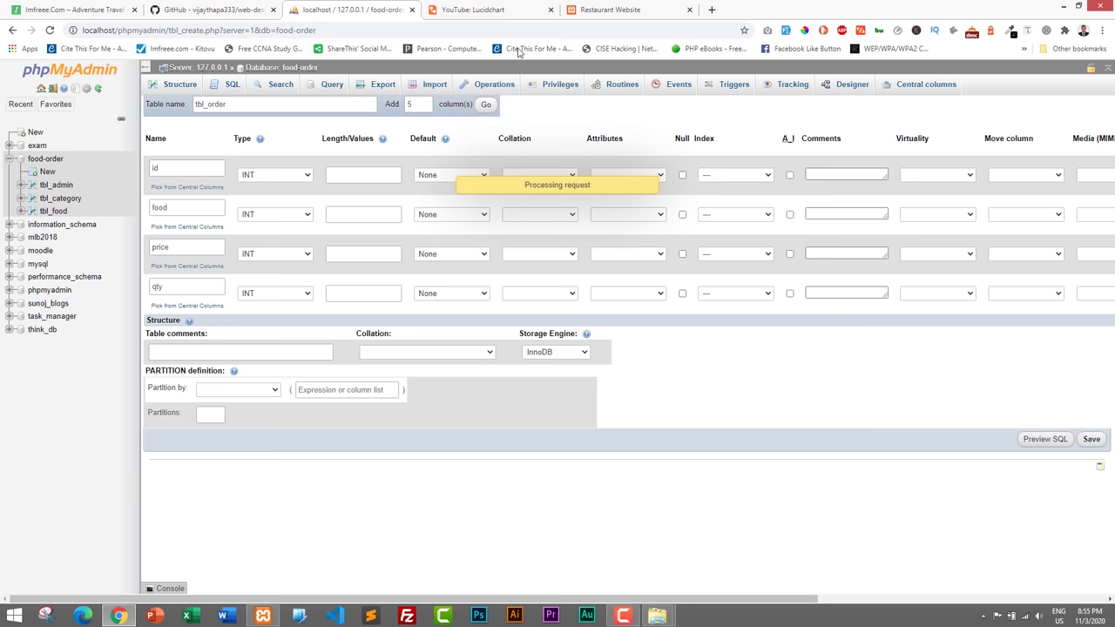
pyautogui.click(497, 9)
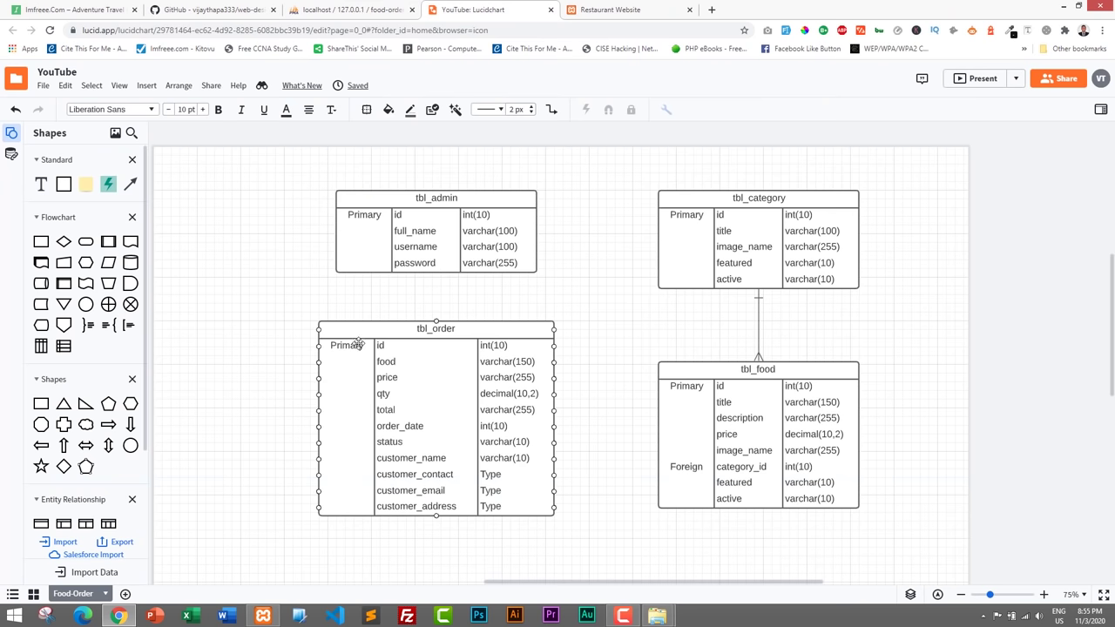
pyautogui.click(348, 9)
pyautogui.click(215, 327)
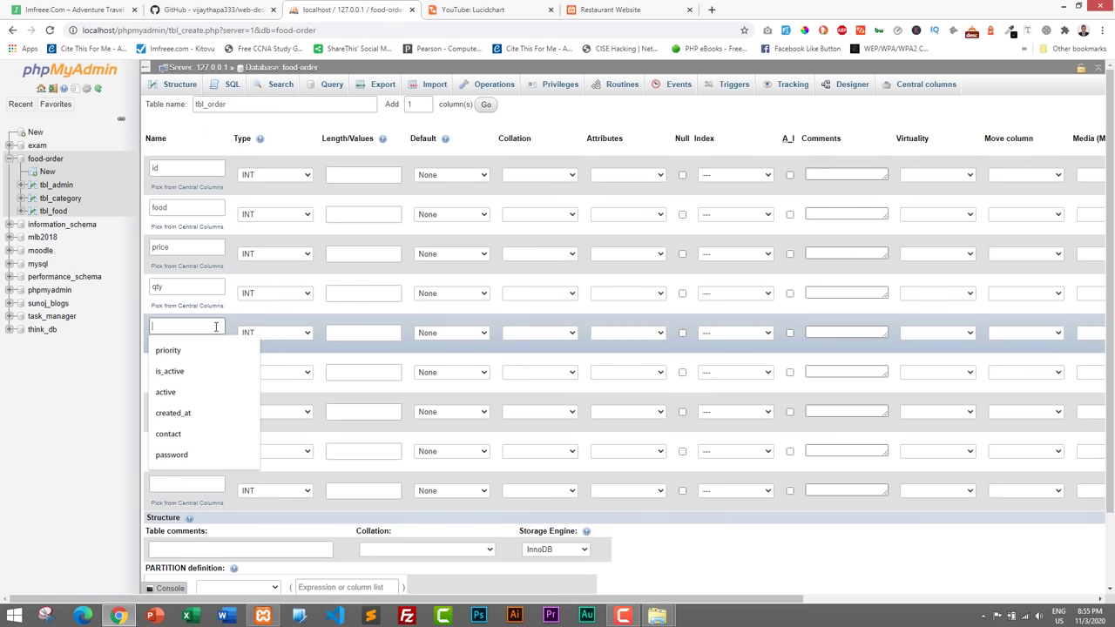
pyautogui.write('total')
pyautogui.click(208, 365)
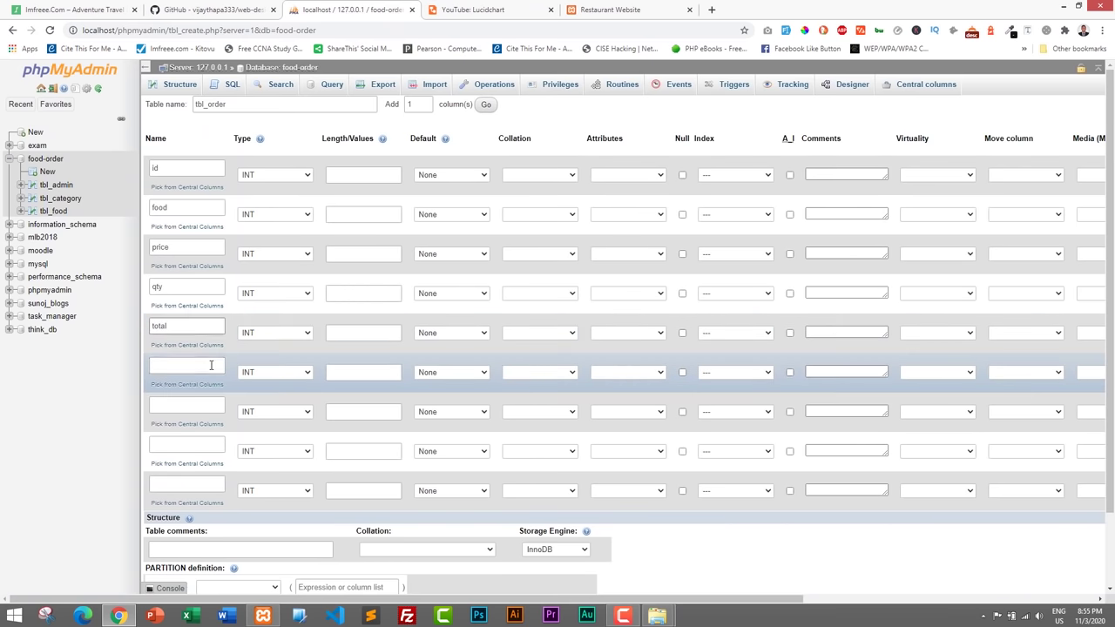
pyautogui.write('order')
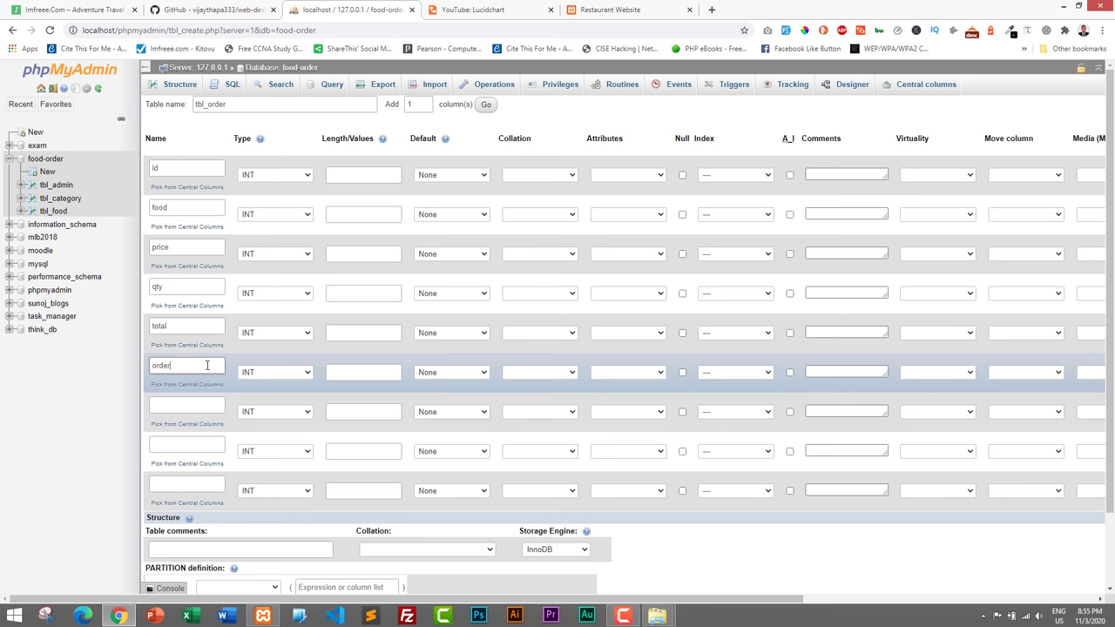
pyautogui.write('_date')
# - Check the tbl_order fields in the Lucidchart diagram and name the seventh and eighth columns status and customer_name
pyautogui.click(488, 9)
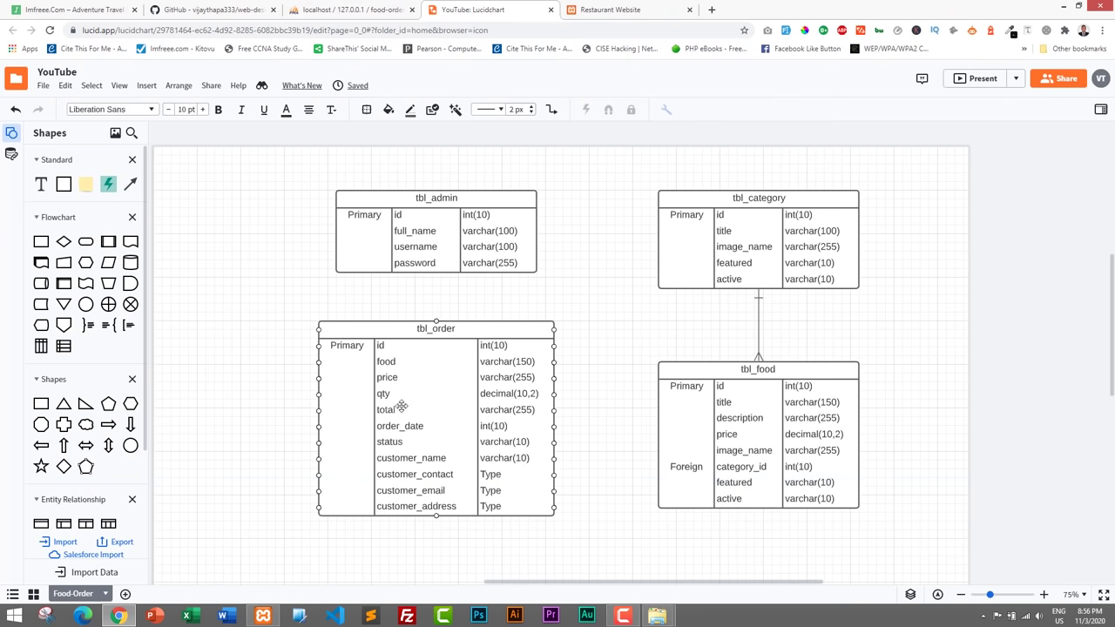
pyautogui.click(353, 10)
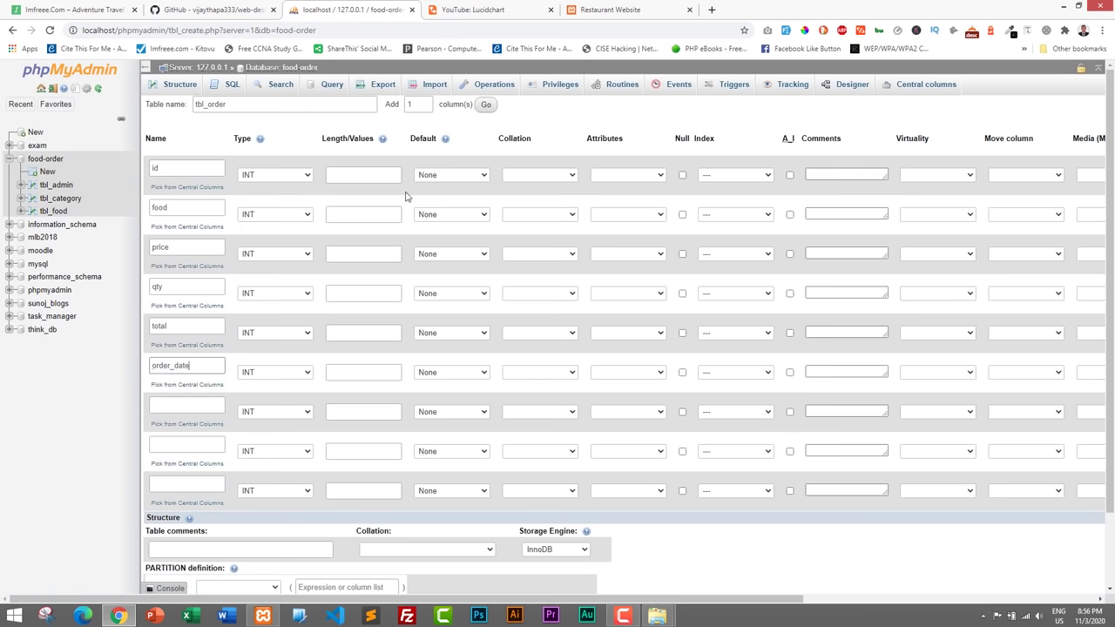
pyautogui.click(179, 405)
pyautogui.write('status')
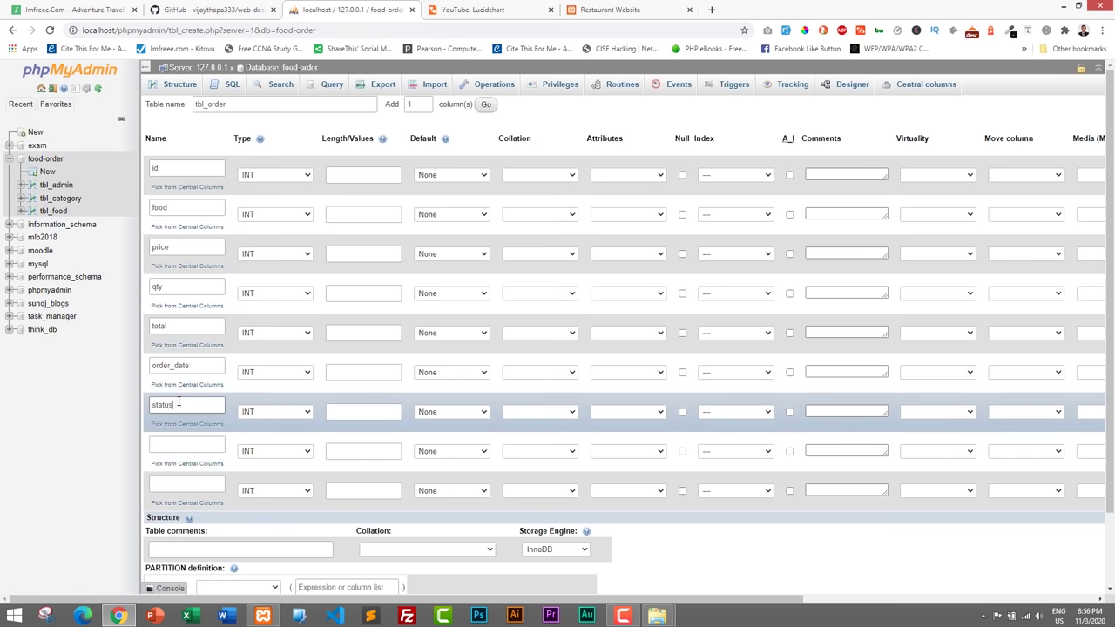
pyautogui.click(186, 447)
pyautogui.write('cu')
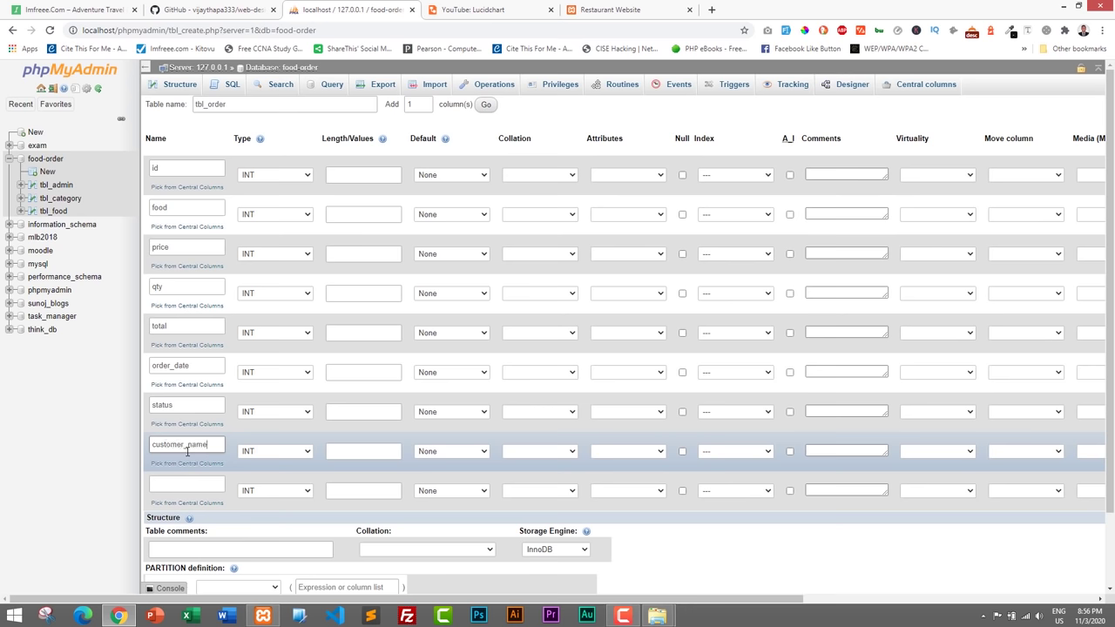
pyautogui.write('stomer_name')
# - Name the ninth tbl_order column customer_contact as in the Lucidchart diagram, and add three more columns to the table
pyautogui.click(470, 9)
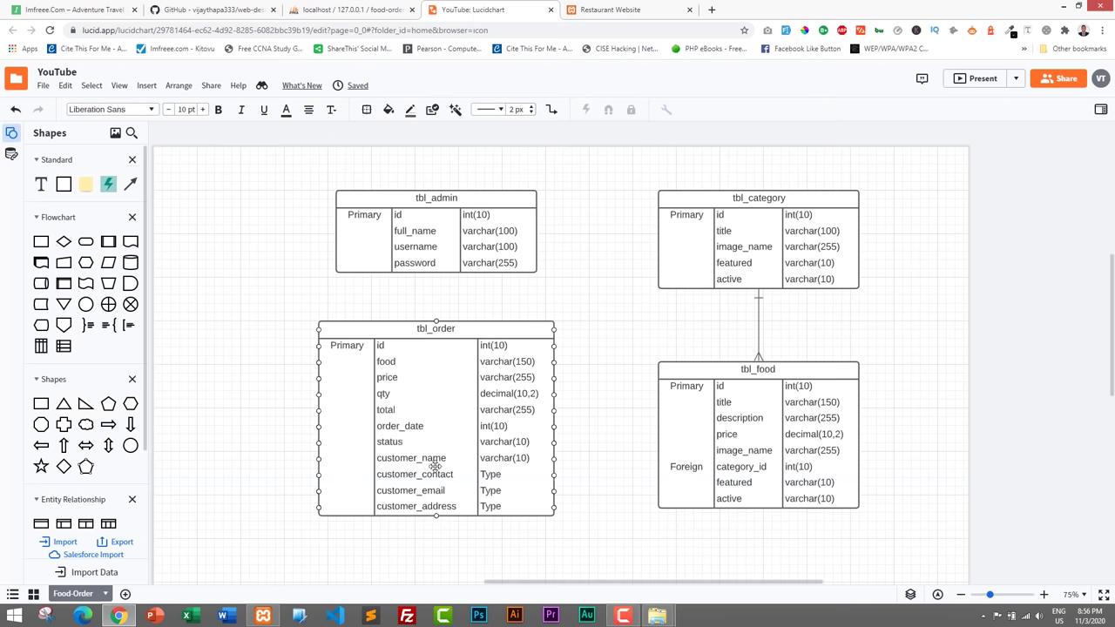
pyautogui.click(351, 9)
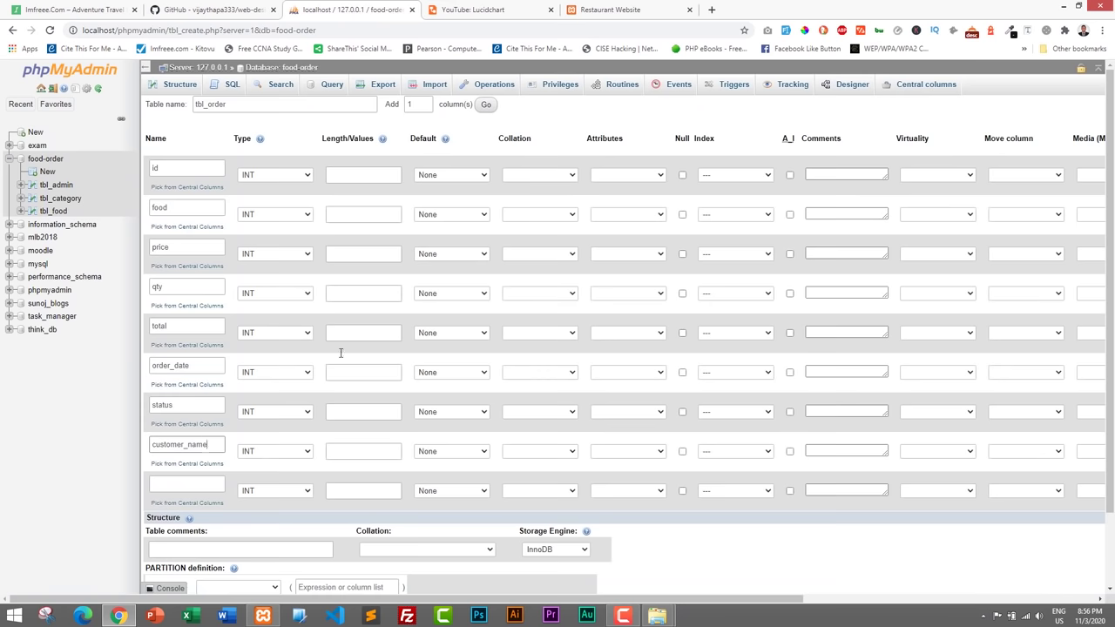
pyautogui.click(193, 479)
pyautogui.write('customer_contact')
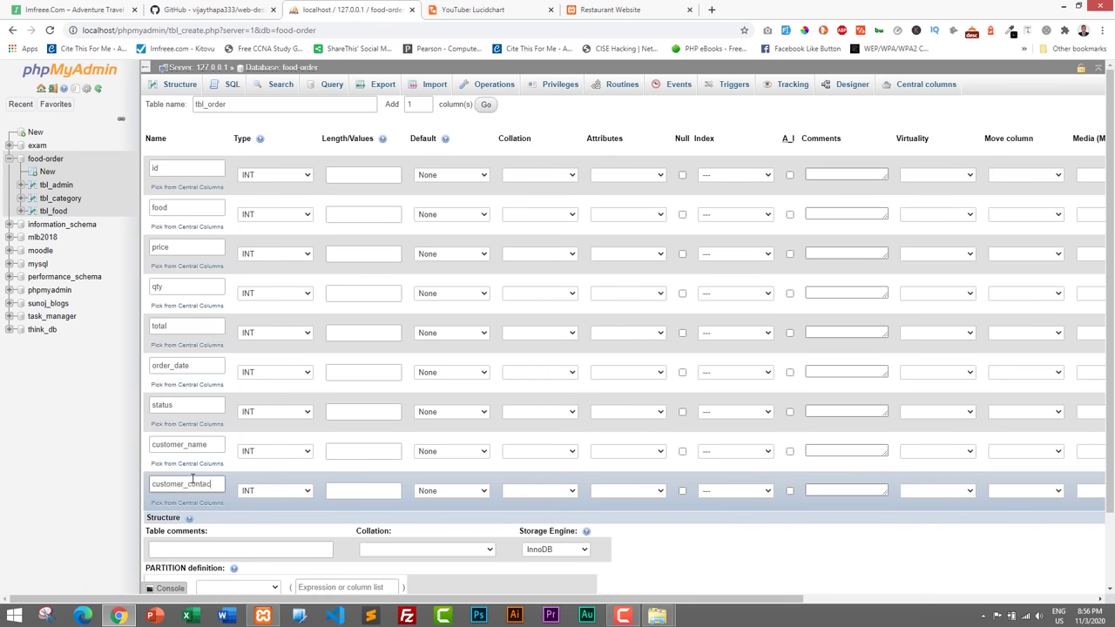
pyautogui.click(426, 102)
pyautogui.click(426, 102)
pyautogui.click(486, 104)
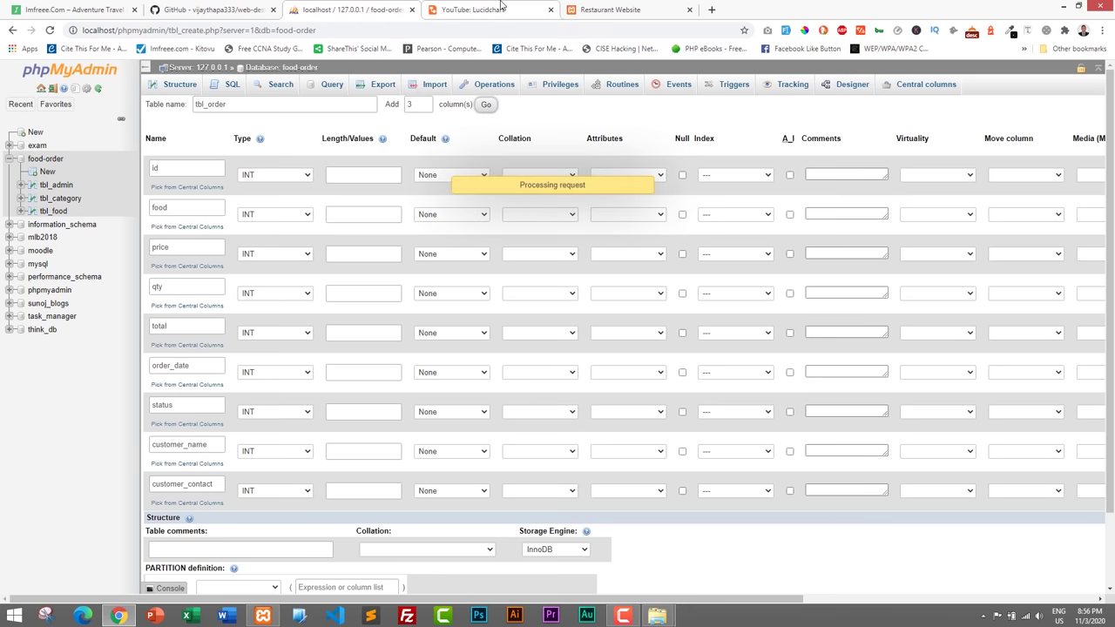
# - Check the remaining tbl_order fields in the Lucidchart diagram and name the tenth and eleventh columns customer_email and customer_address
pyautogui.click(501, 8)
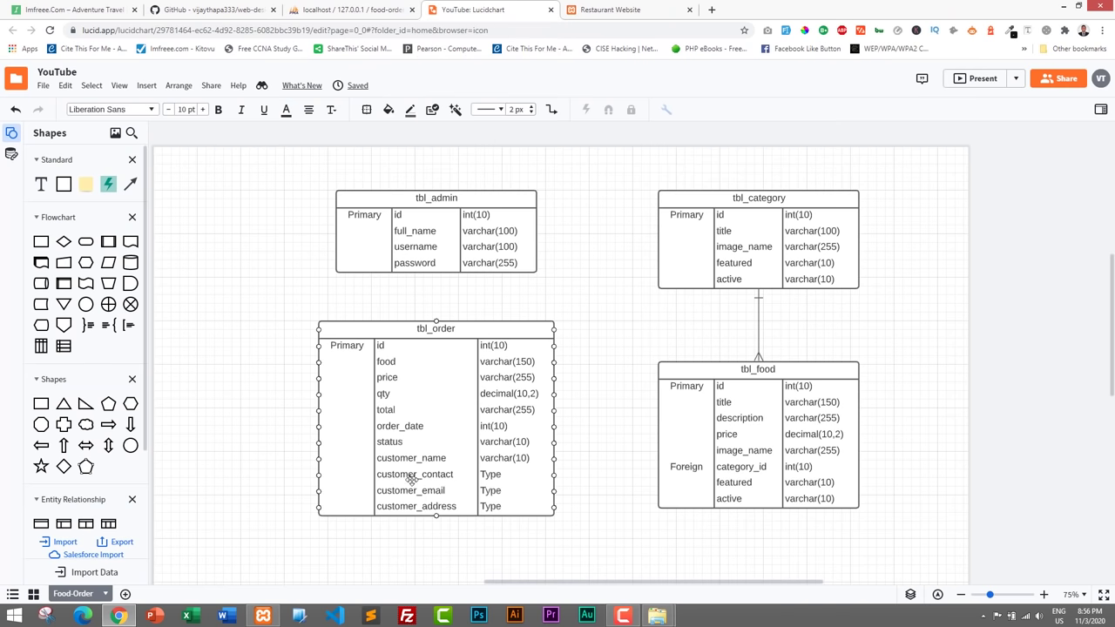
pyautogui.click(369, 11)
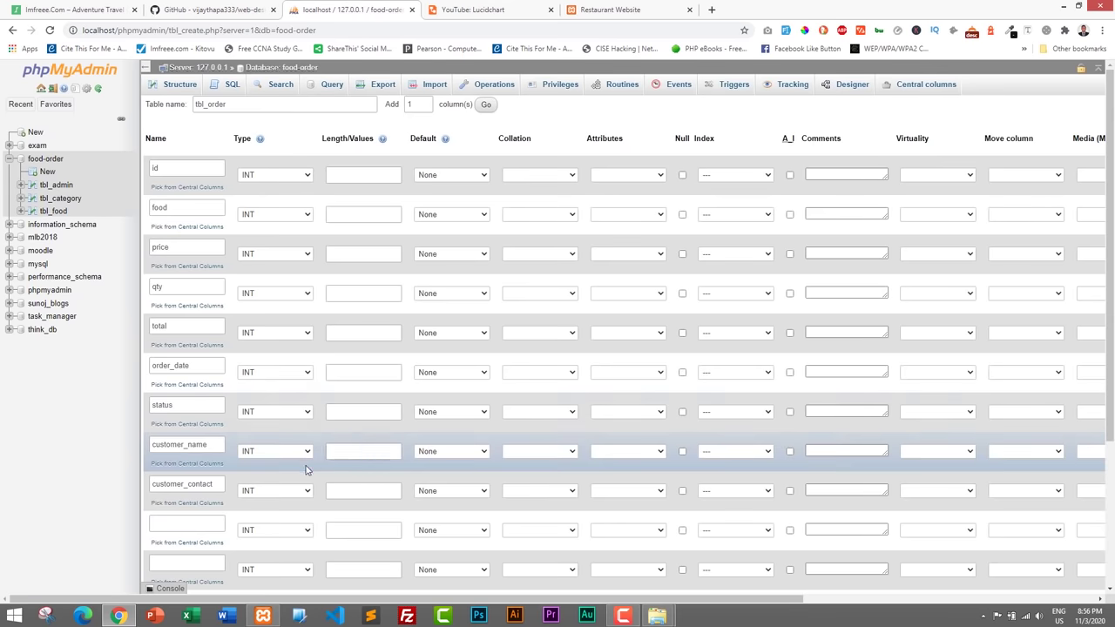
pyautogui.scroll(-3, 305, 471)
pyautogui.click(197, 319)
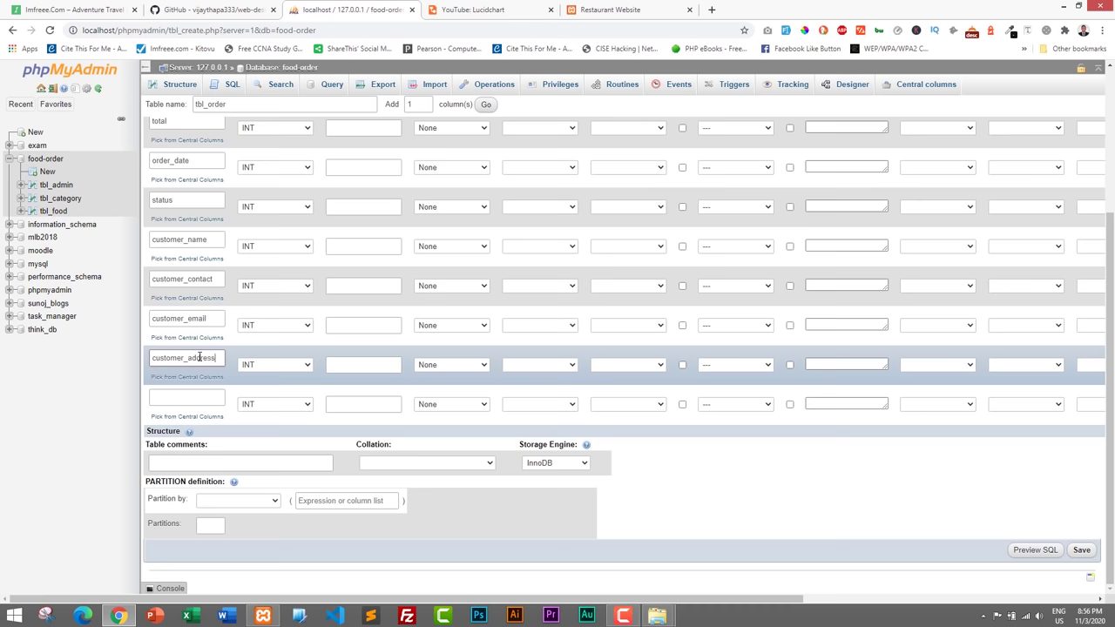
# - Switch to the Lucidchart diagram to review the tbl_order fields and data types, and deselect the tbl_order shape
pyautogui.scroll(4, 244, 305)
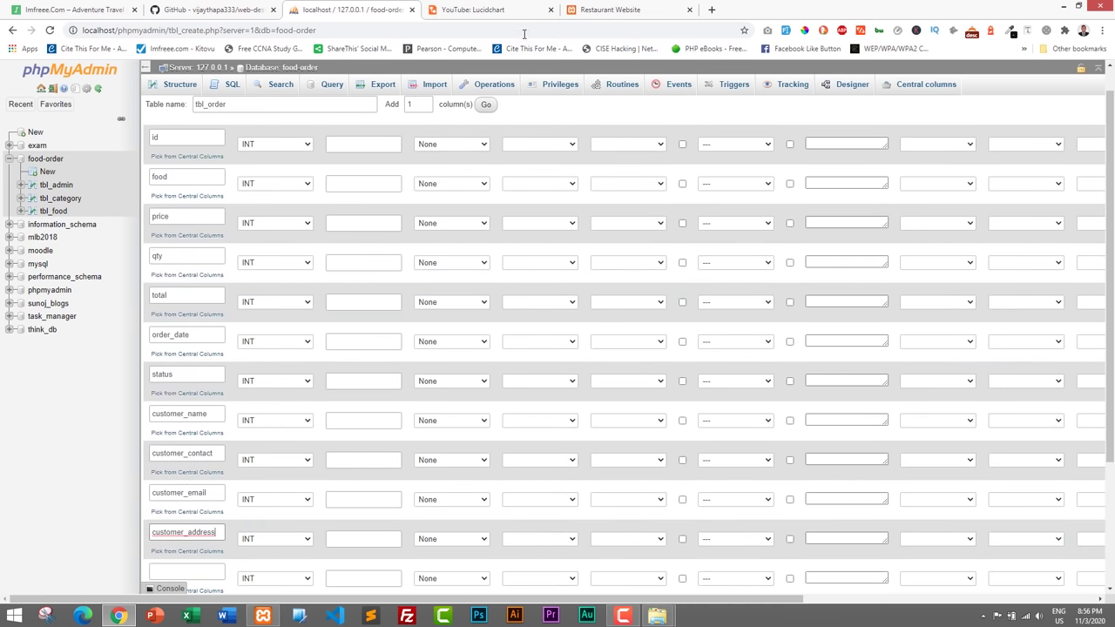
pyautogui.click(510, 9)
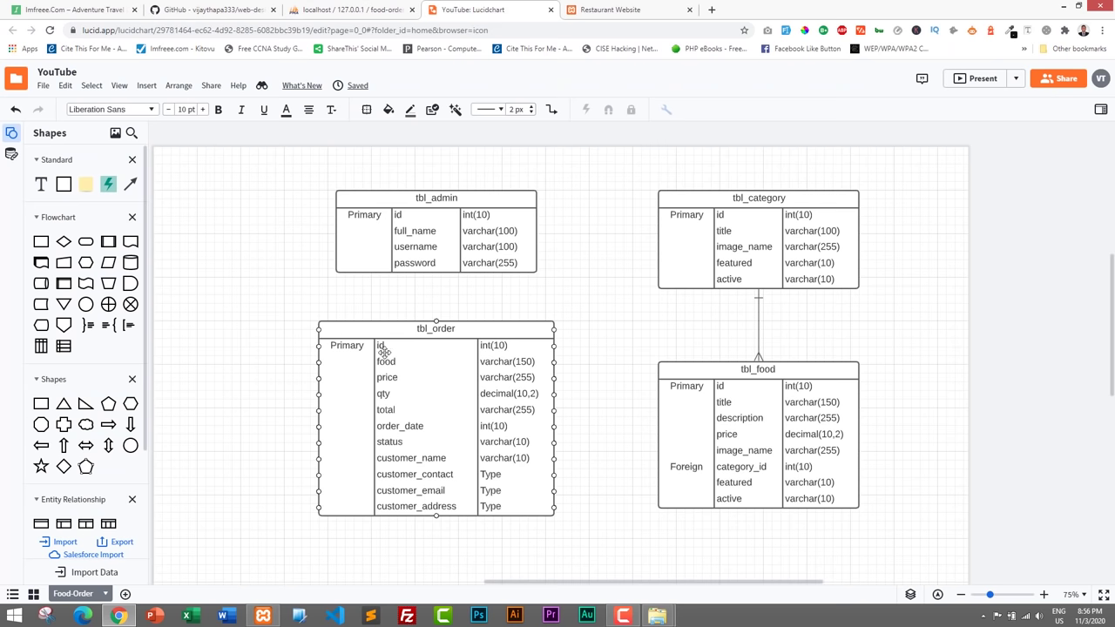
pyautogui.click(243, 332)
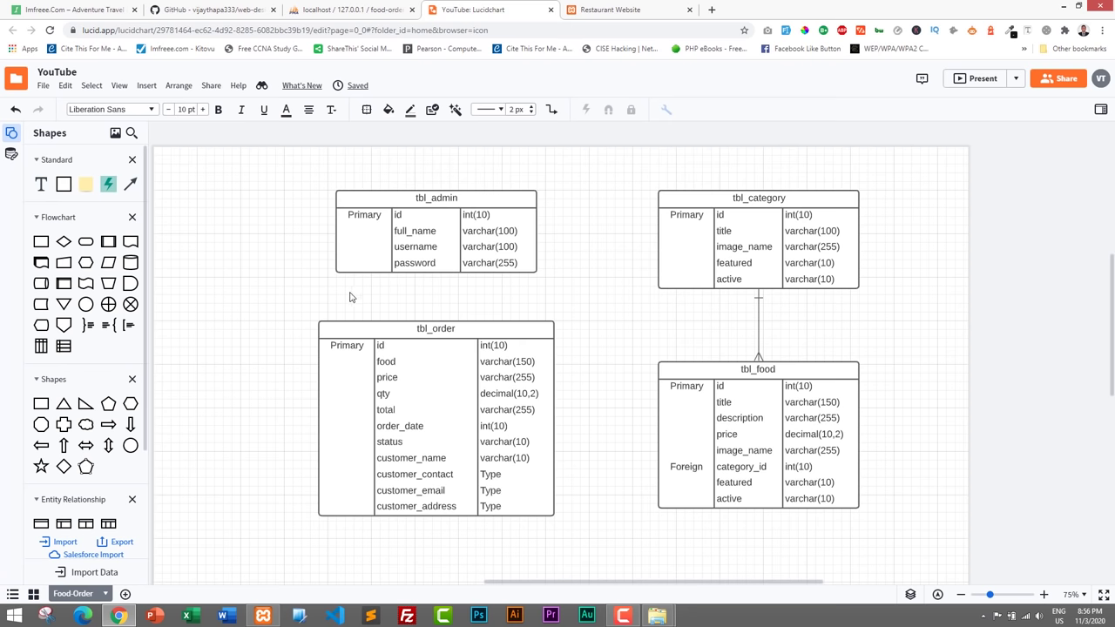